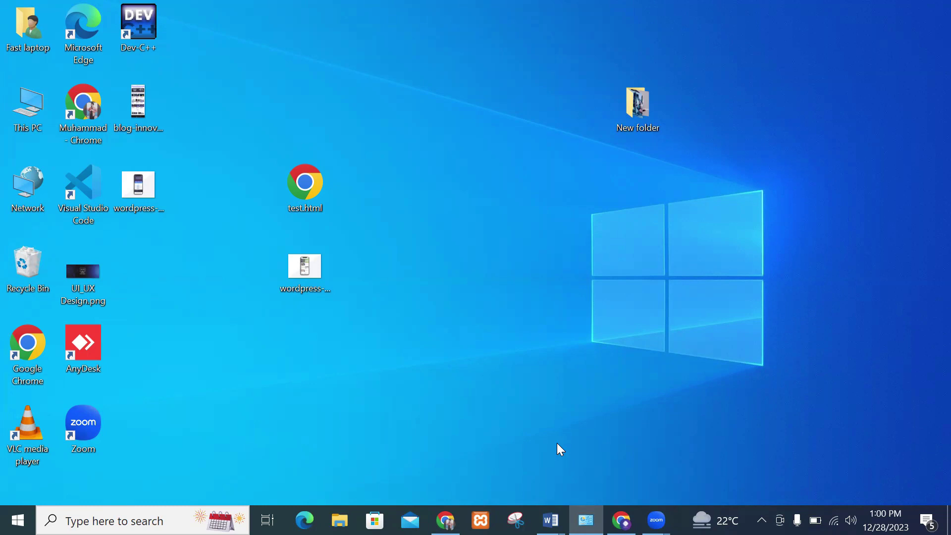
# Switch to Document1 in Word and close the 3D Animation Video - Scripts document.
pyautogui.moveTo(550, 520)
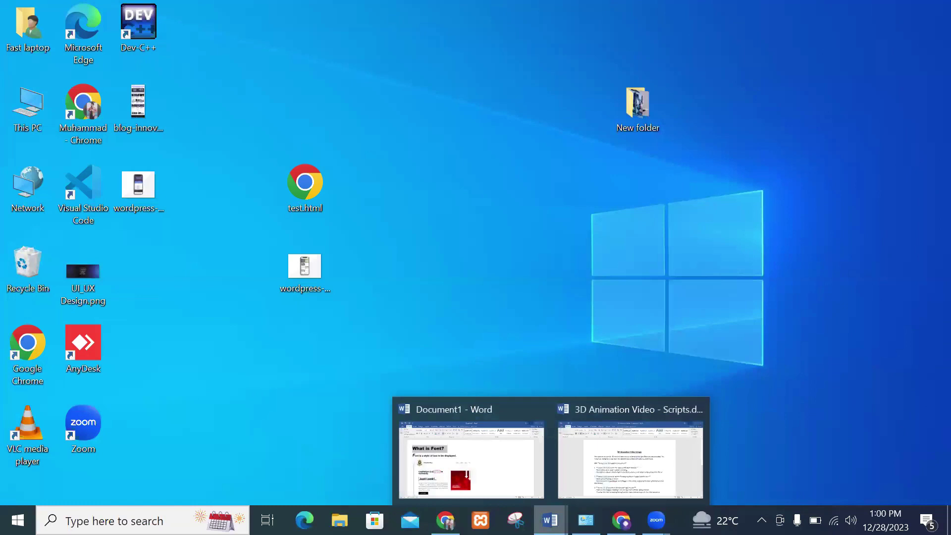
pyautogui.click(535, 431)
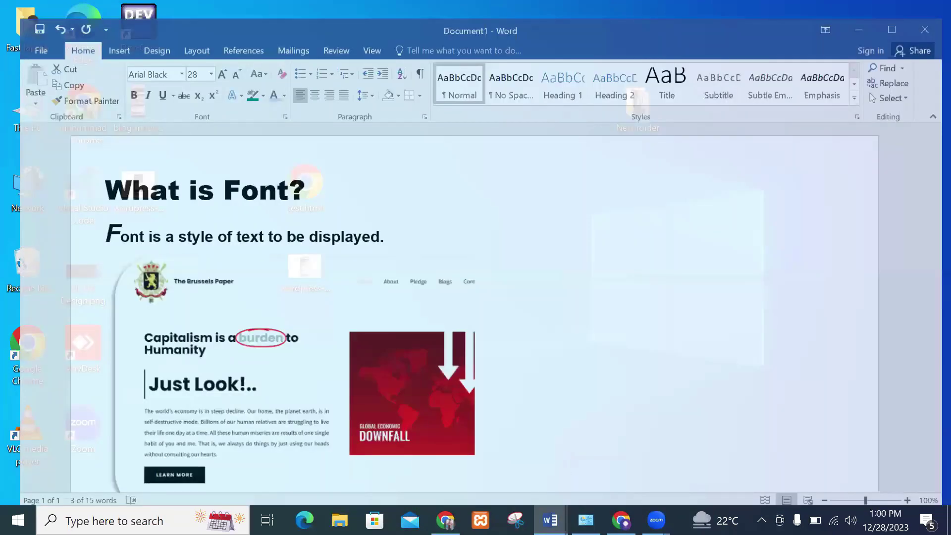
pyautogui.moveTo(556, 515)
pyautogui.click(696, 412)
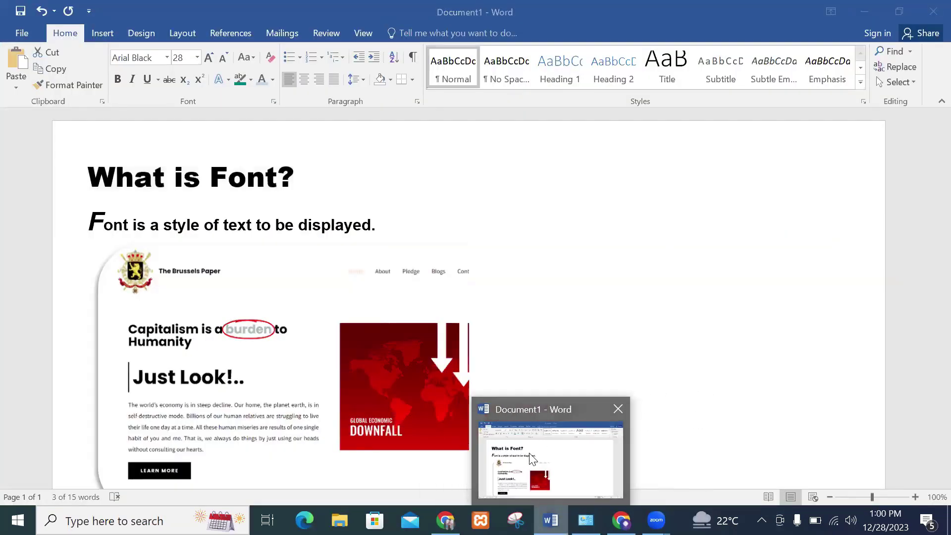
# Undo the recent edits in Document1, including the inserted picture and the lines of text beneath it.
pyautogui.hotkey('ctrl', 'z')
pyautogui.hotkey('ctrl', 'z')
pyautogui.hotkey('ctrl', 'z')
pyautogui.hotkey('ctrl', 'z')
pyautogui.hotkey('ctrl', 'z')
pyautogui.hotkey('ctrl', 'z')
pyautogui.hotkey('ctrl', 'z')
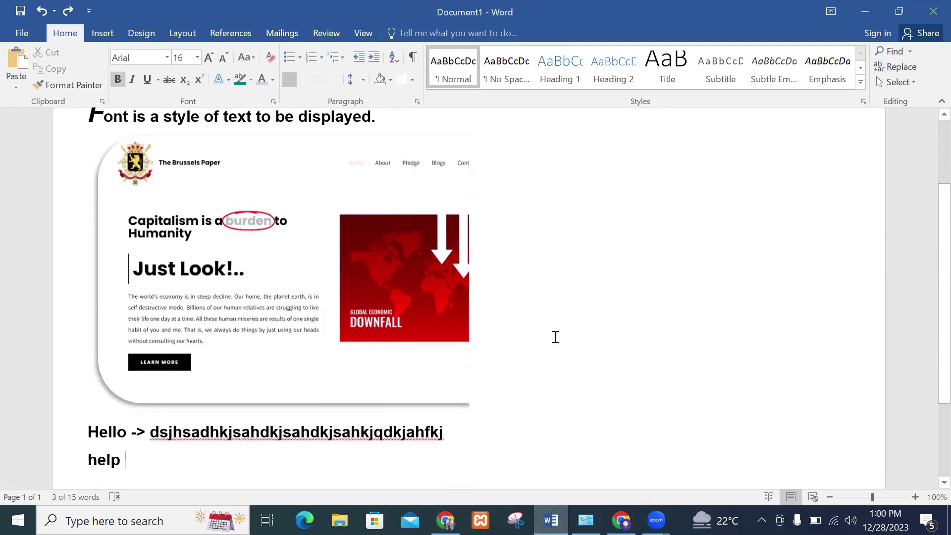
pyautogui.hotkey('ctrl', 'z')
pyautogui.hotkey('ctrl', 'z')
pyautogui.hotkey('ctrl', 'z')
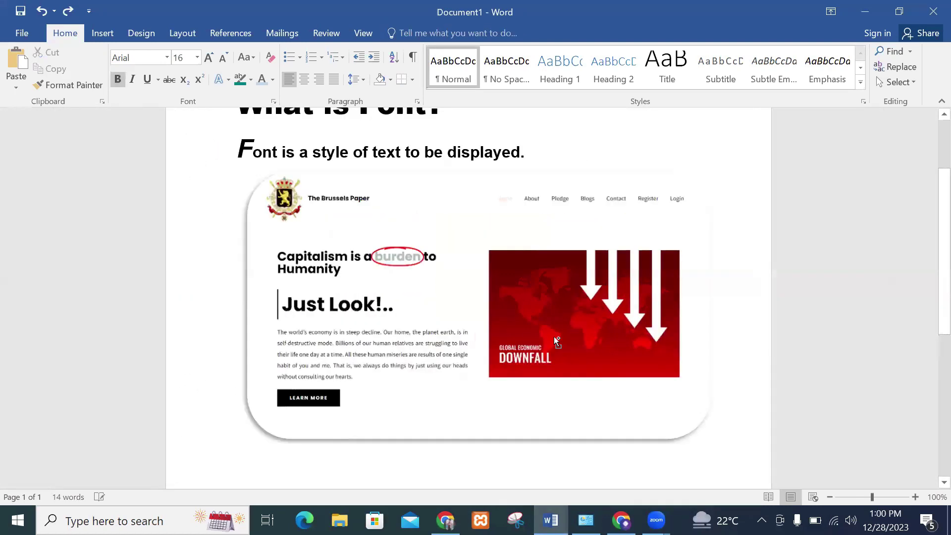
pyautogui.hotkey('ctrl', 'z')
pyautogui.hotkey('ctrl', 'z')
pyautogui.hotkey('ctrl', 'z')
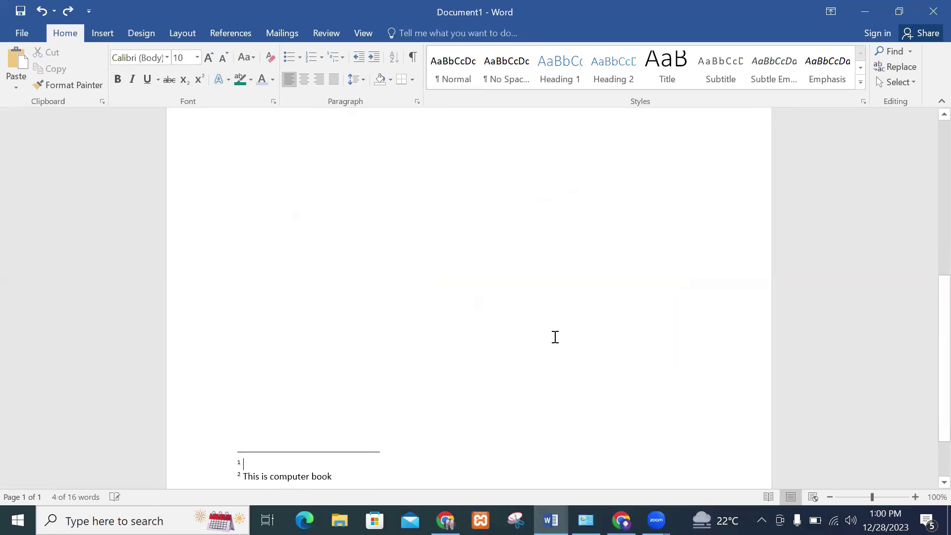
# Delete the "What is Font?" heading and the definition line below it, clearing the whole document.
pyautogui.scroll(10, 931, 179)
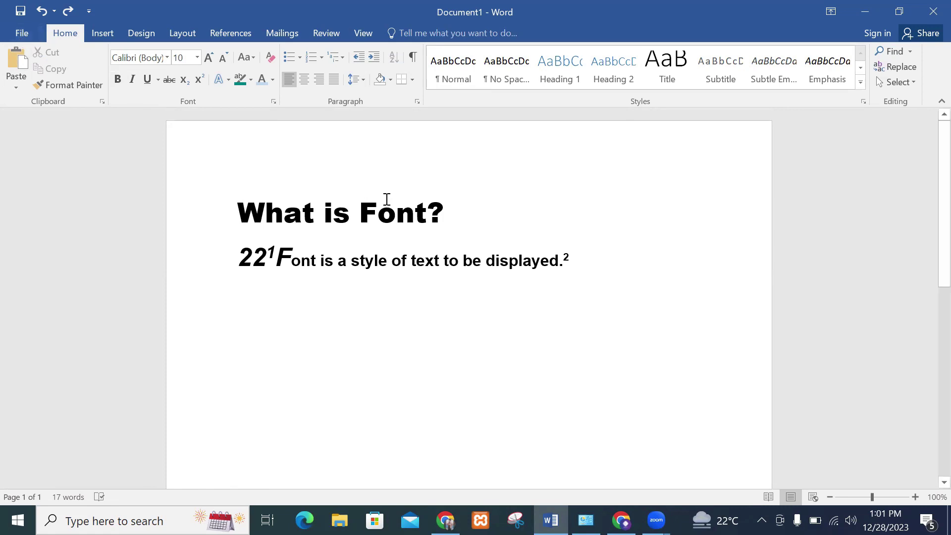
pyautogui.moveTo(576, 242); pyautogui.dragTo(220, 190)
pyautogui.press('Delete')
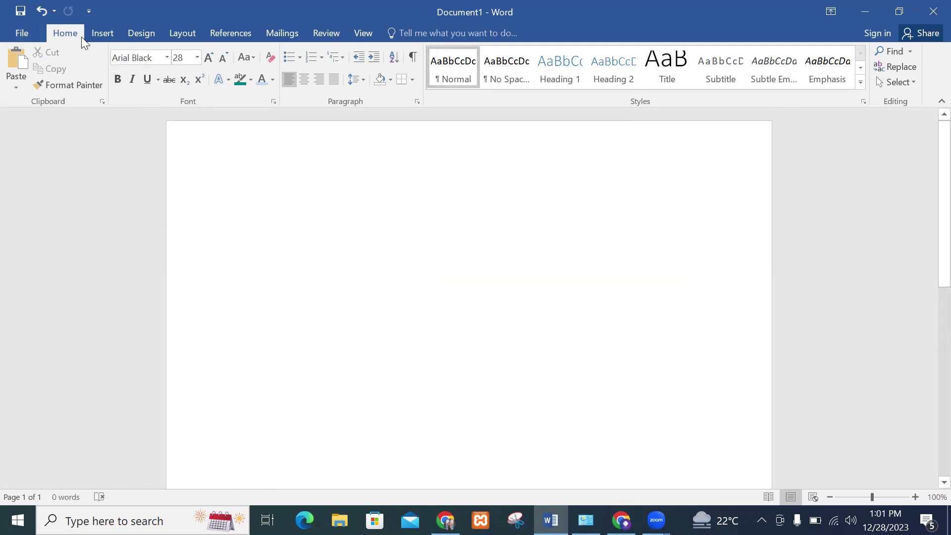
# Examine the document information, the templates for new documents and the list of recently opened files.
pyautogui.click(24, 39)
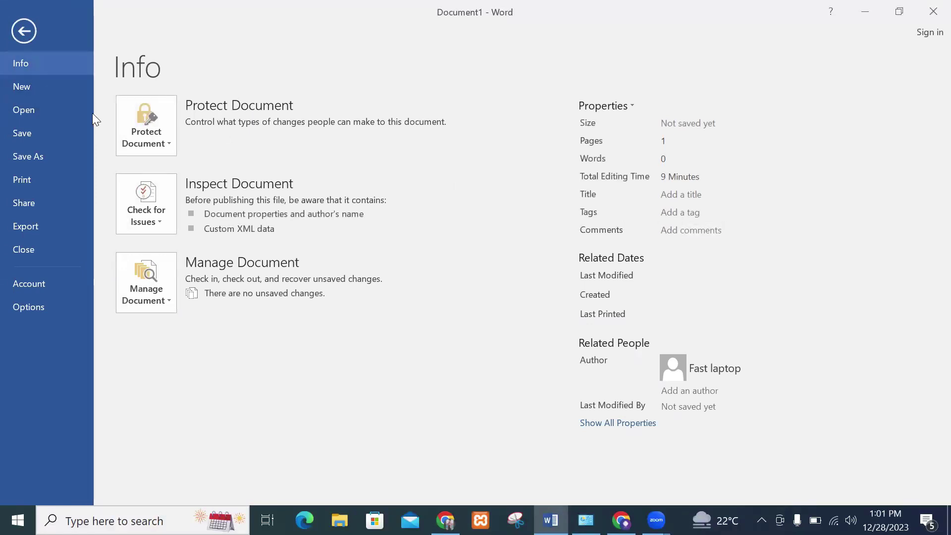
pyautogui.click(21, 86)
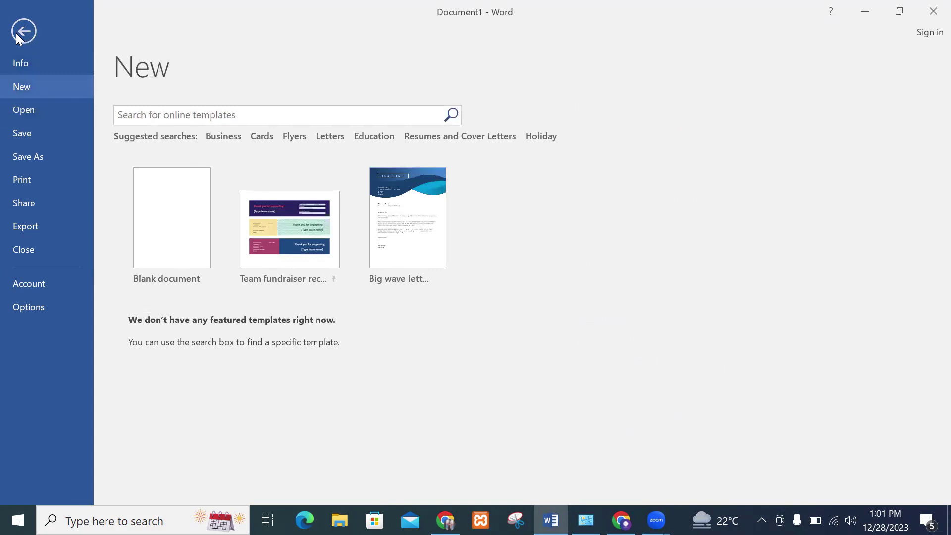
pyautogui.click(39, 113)
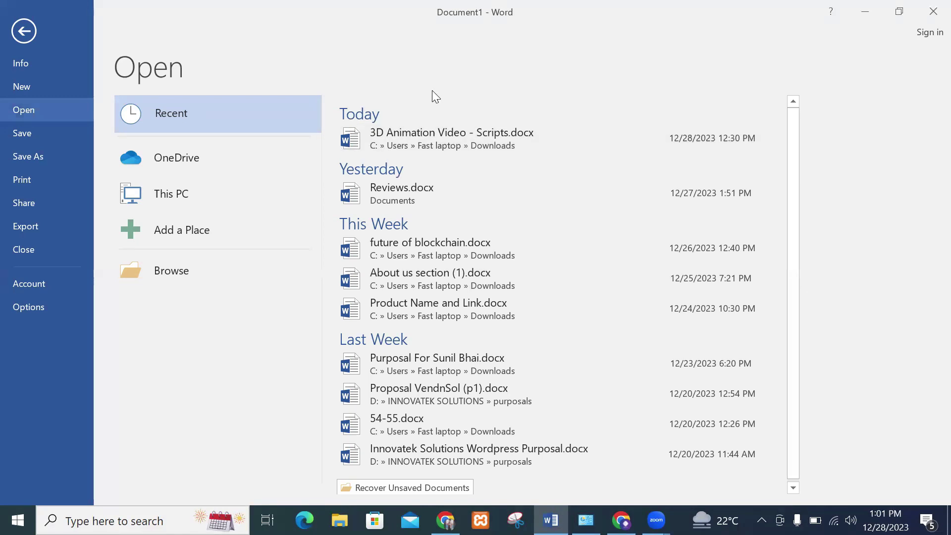
pyautogui.moveTo(796, 374); pyautogui.dragTo(798, 412)
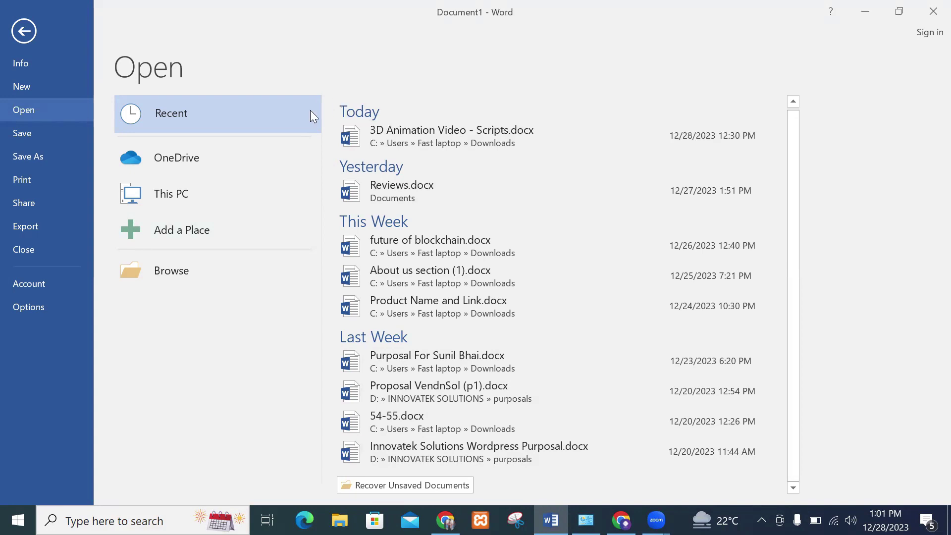
# Switch to Chrome to view the open browser tabs, and return to Word.
pyautogui.click(446, 520)
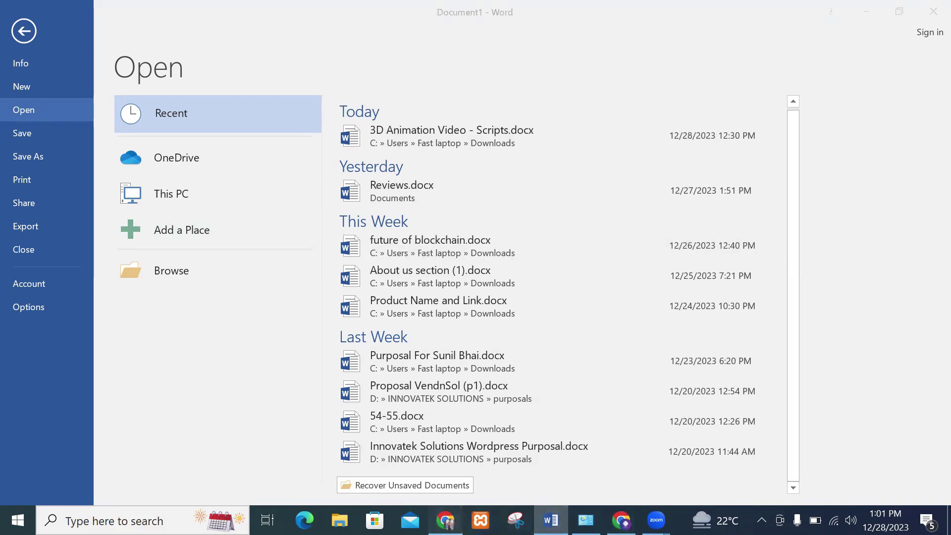
pyautogui.click(225, 15)
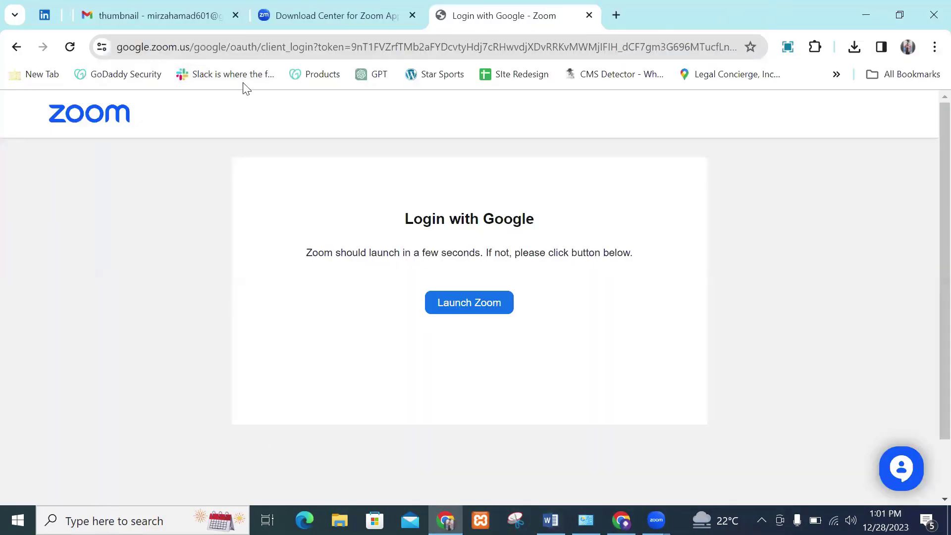
pyautogui.click(550, 520)
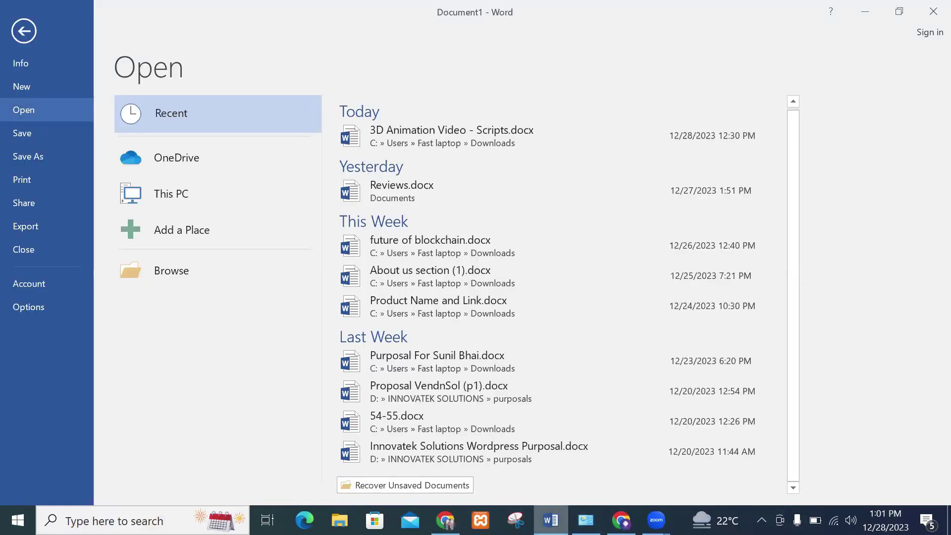
# Browse the Documents folder for Word files and dismiss the dialog without opening one.
pyautogui.click(187, 266)
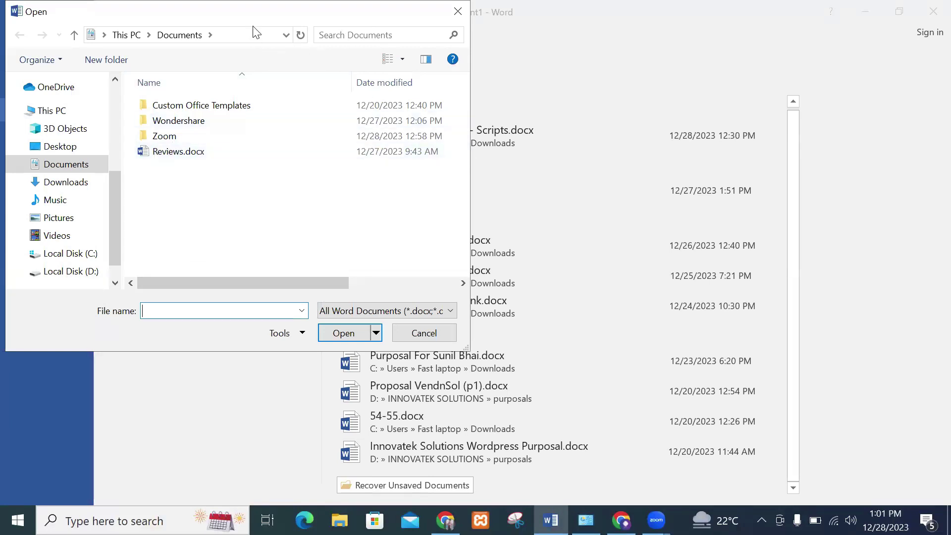
pyautogui.moveTo(254, 12); pyautogui.dragTo(265, 71)
pyautogui.click(469, 71)
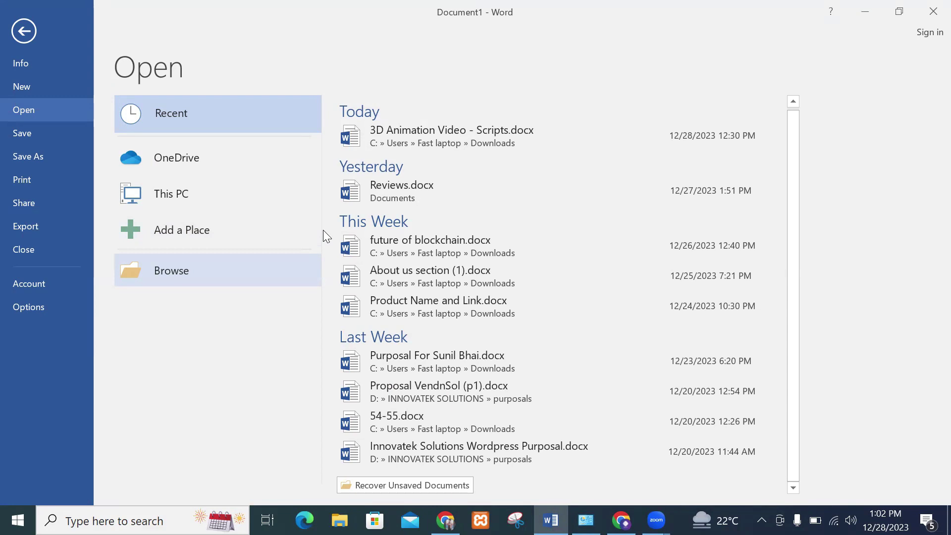
# Create a blank document containing the heading "What is font?" and, on the line below, "Font is a style to display text.".
pyautogui.click(54, 87)
pyautogui.click(177, 229)
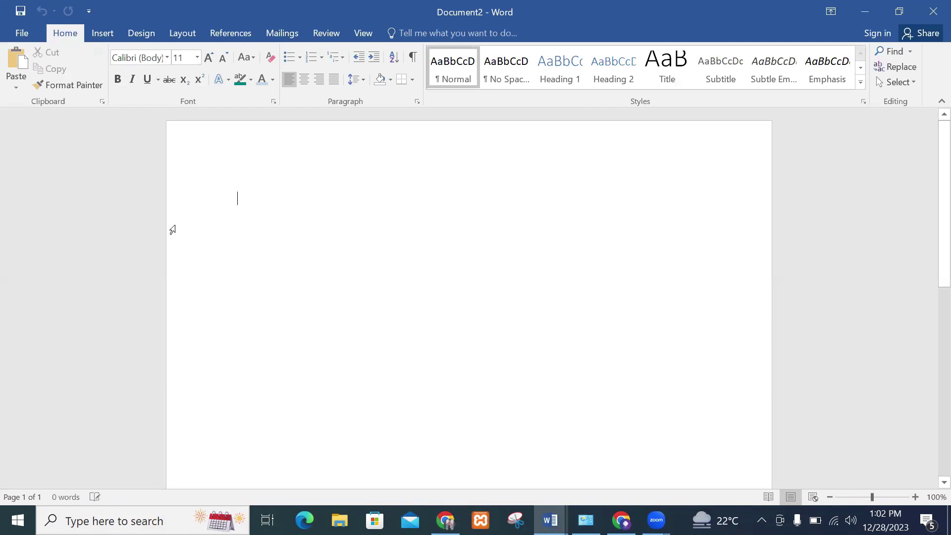
pyautogui.write('What')
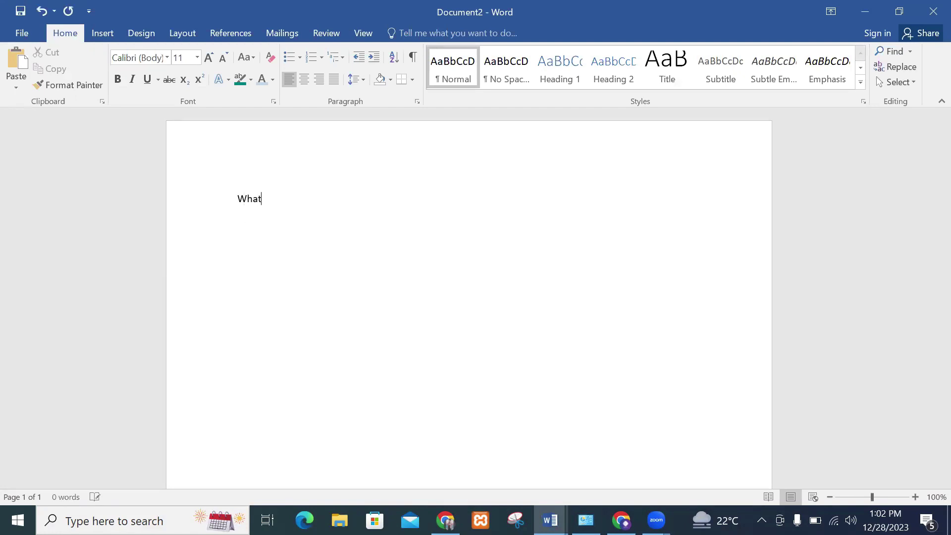
pyautogui.write(' is font? Fo')
pyautogui.press('BackSpace')
pyautogui.write('ont is a style to')
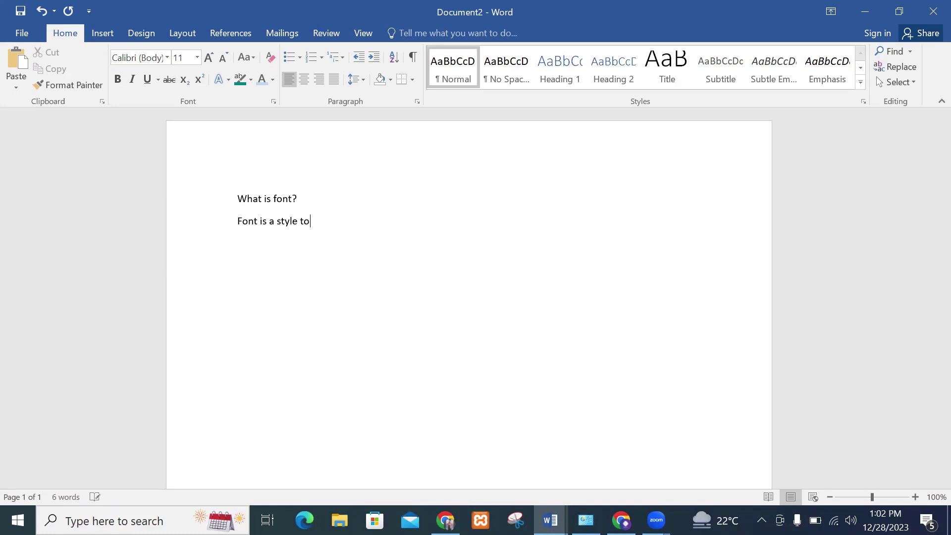
pyautogui.write(' display text.')
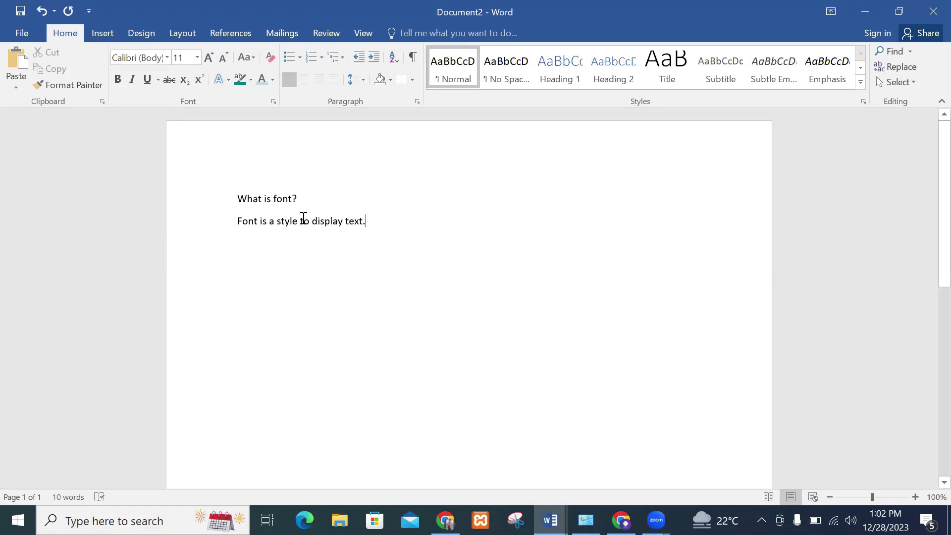
# Format the "What is font?" heading as bold, italic Arial at size 20.
pyautogui.moveTo(298, 200); pyautogui.dragTo(238, 206)
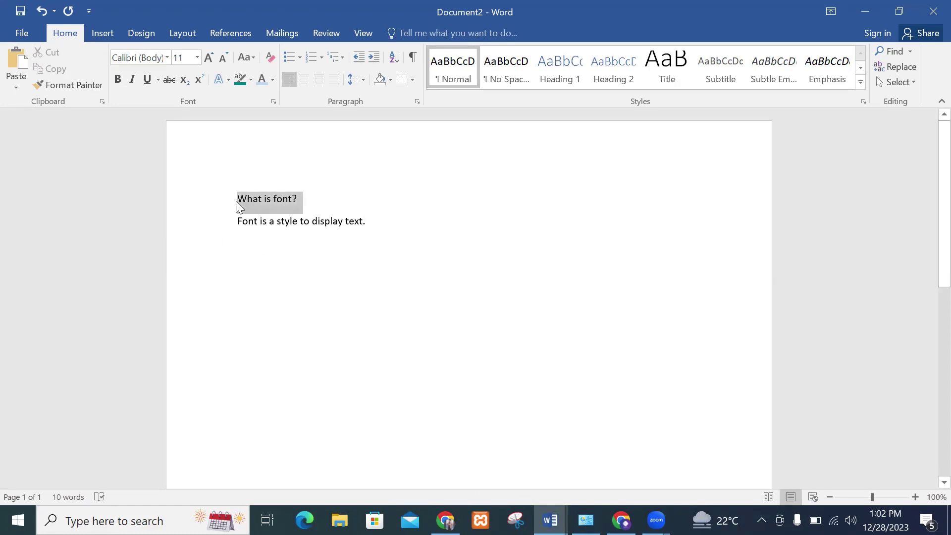
pyautogui.click(118, 79)
pyautogui.click(131, 79)
pyautogui.click(155, 58)
pyautogui.click(167, 57)
pyautogui.click(172, 259)
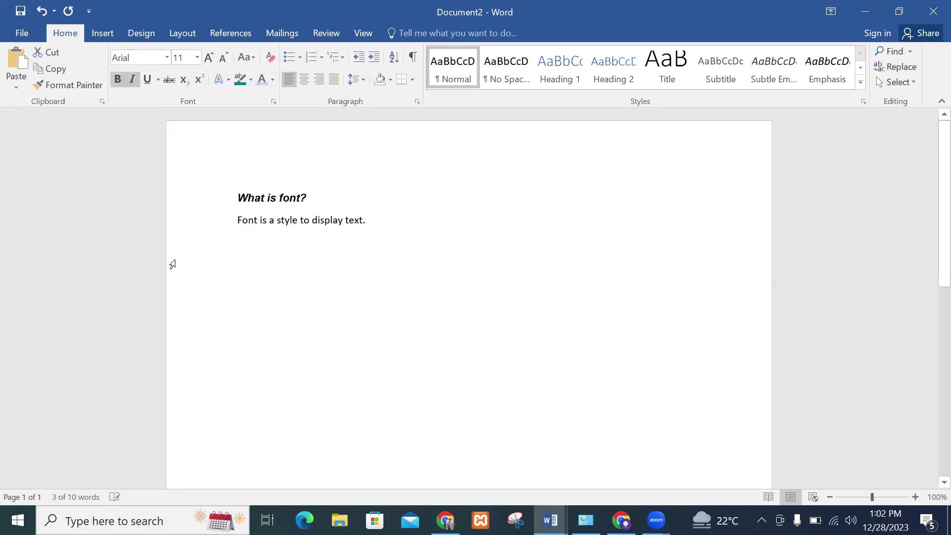
pyautogui.click(197, 58)
pyautogui.click(179, 189)
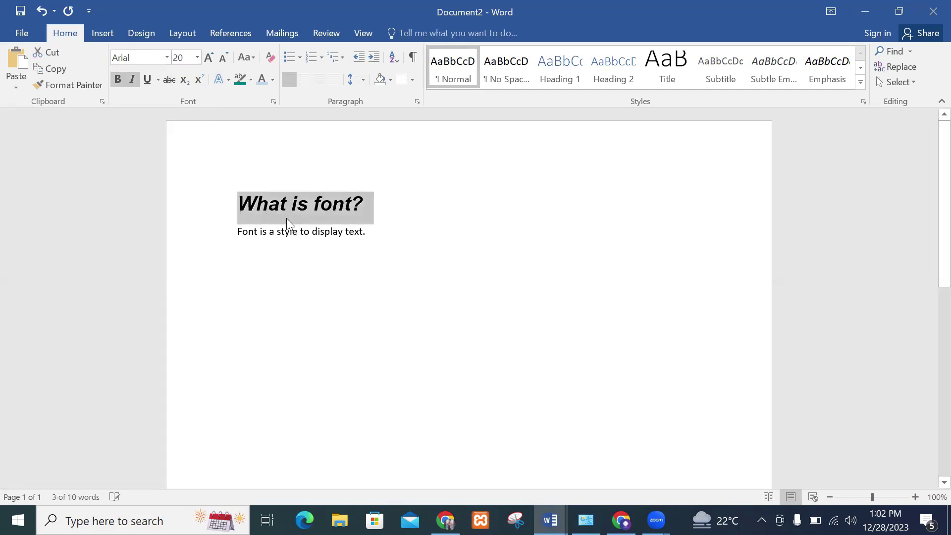
# Make the definition line below the heading bold and set its font to Arial Black.
pyautogui.moveTo(388, 233); pyautogui.dragTo(233, 246)
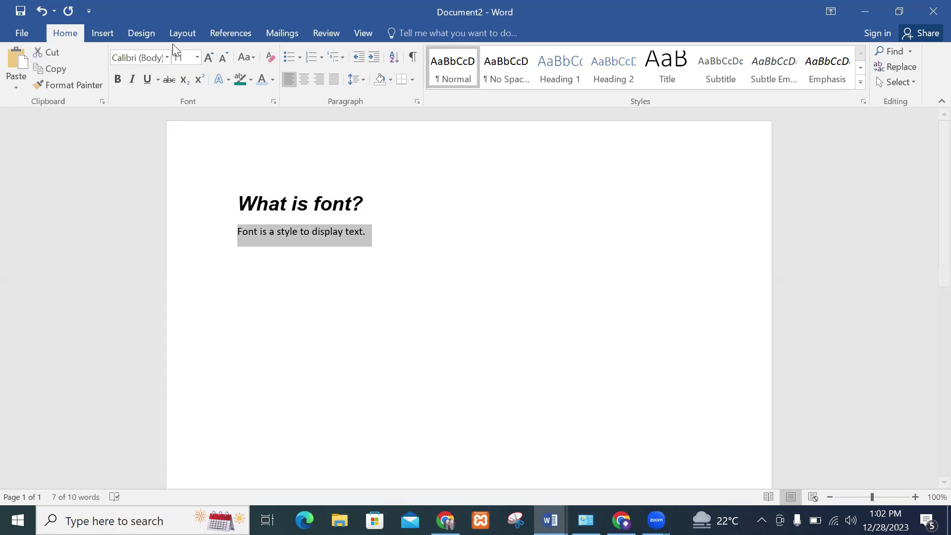
pyautogui.click(117, 79)
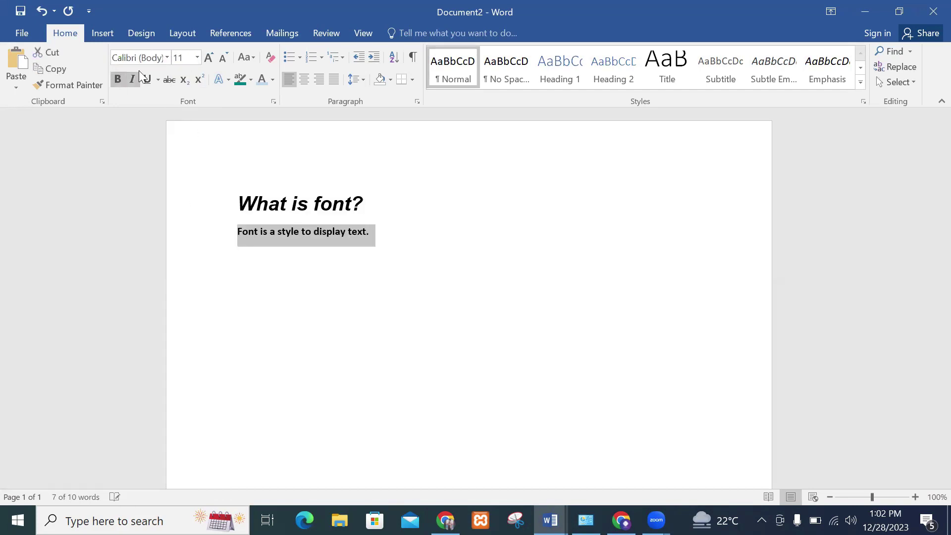
pyautogui.click(167, 57)
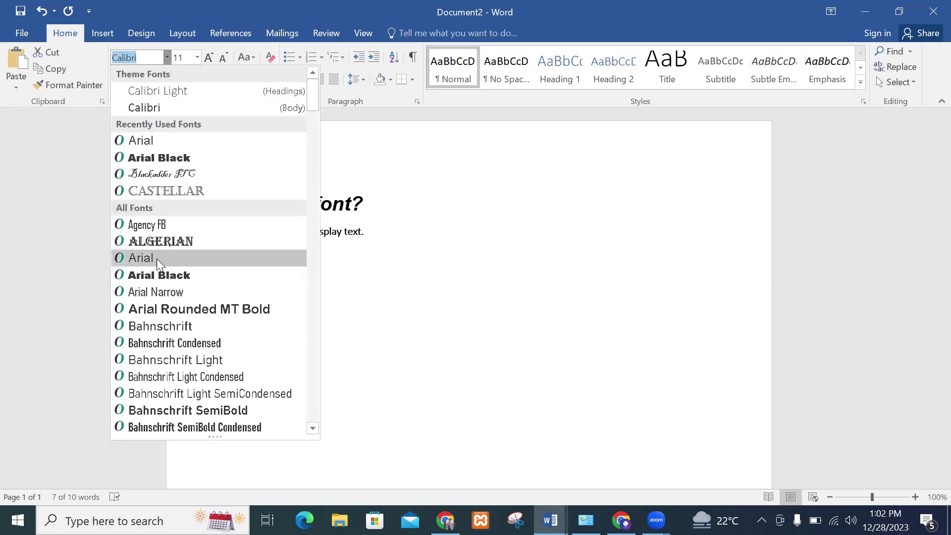
pyautogui.click(159, 275)
pyautogui.click(352, 309)
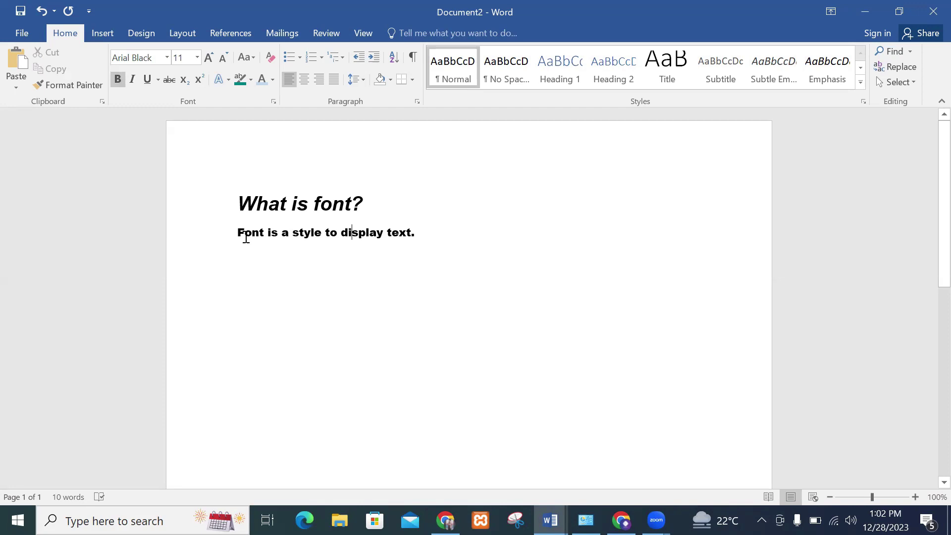
# Enlarge the initial letter F of the definition line to size 36.
pyautogui.moveTo(243, 237); pyautogui.dragTo(221, 244)
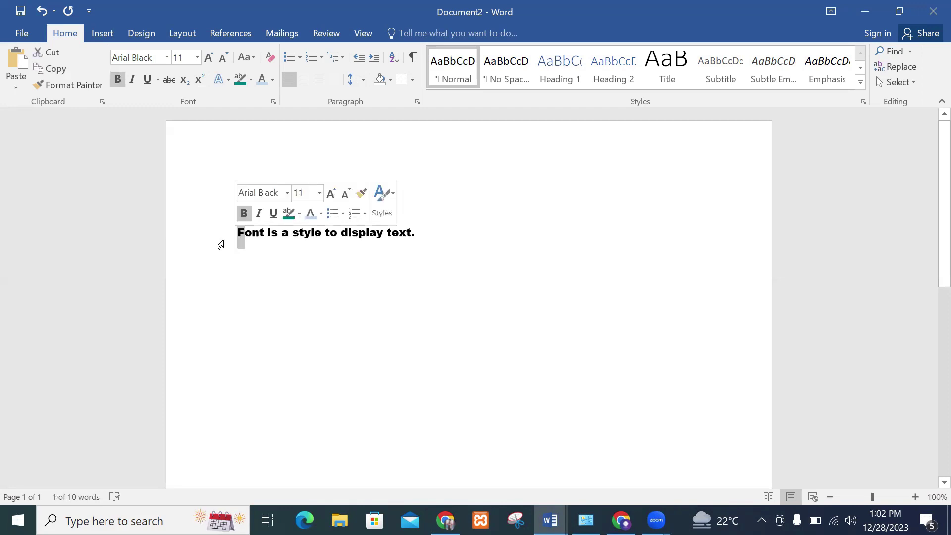
pyautogui.click(319, 193)
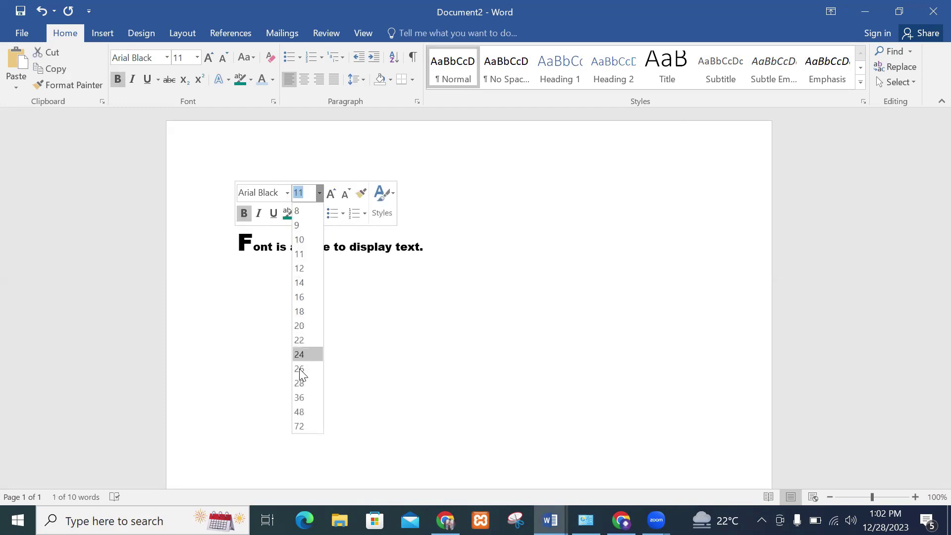
pyautogui.click(302, 397)
pyautogui.click(438, 320)
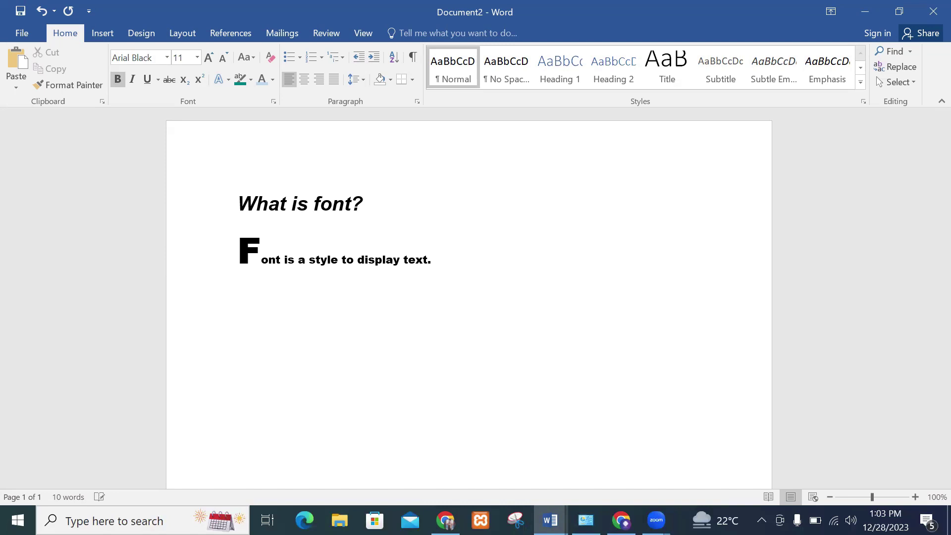
# Add the reference "Fig(1.1)" after the definition sentence and delete it again.
pyautogui.write('Fig()1.1')
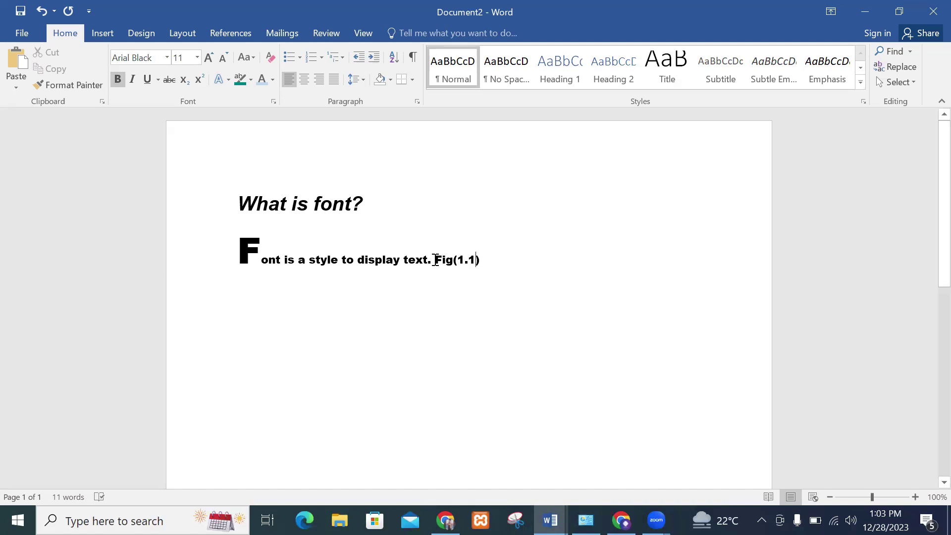
pyautogui.moveTo(435, 259); pyautogui.dragTo(484, 262)
pyautogui.click(479, 267)
pyautogui.scroll(-5, 927, 416)
pyautogui.scroll(5, 927, 384)
pyautogui.moveTo(435, 266); pyautogui.dragTo(480, 268)
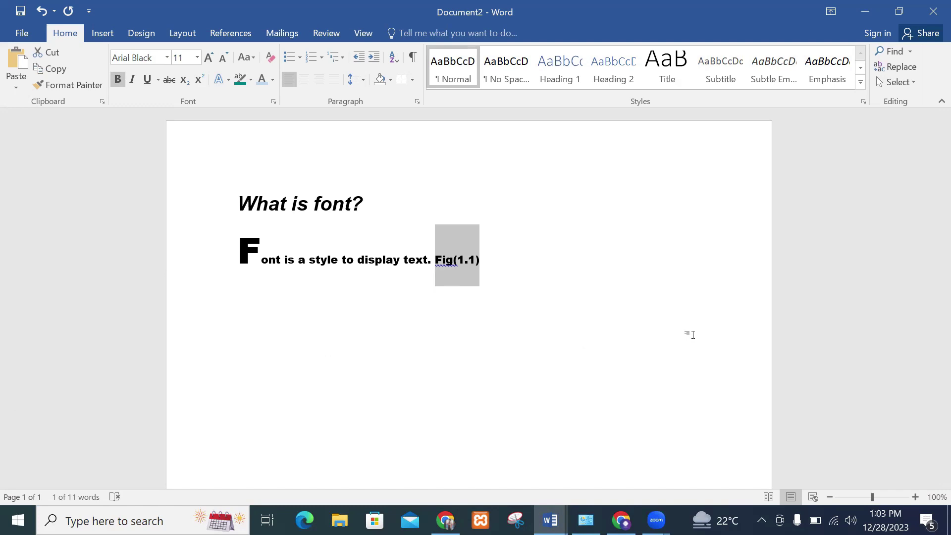
pyautogui.press('BackSpace')
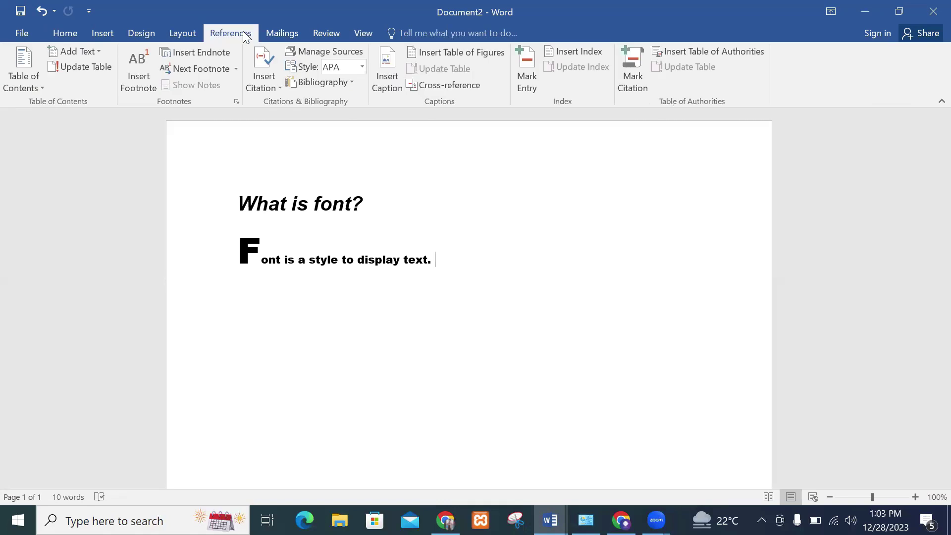
# Add the footnote "ICS 1st year" after the definition sentence and delete its reference mark again.
pyautogui.click(129, 80)
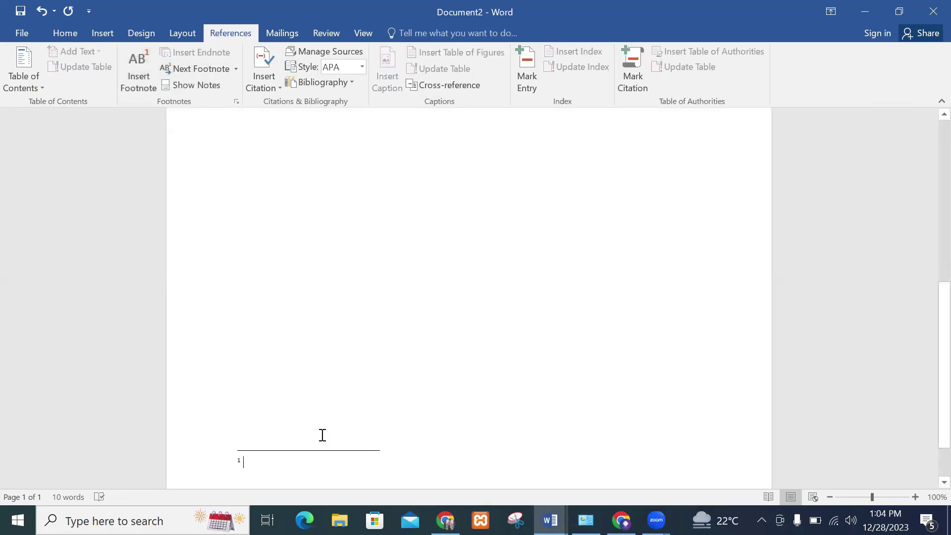
pyautogui.write('ICS')
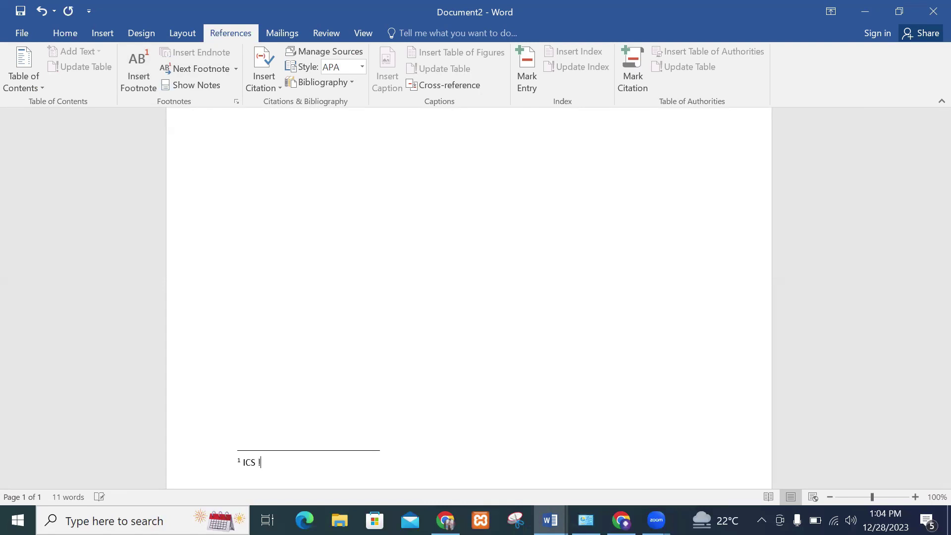
pyautogui.write('1st year')
pyautogui.click(240, 458)
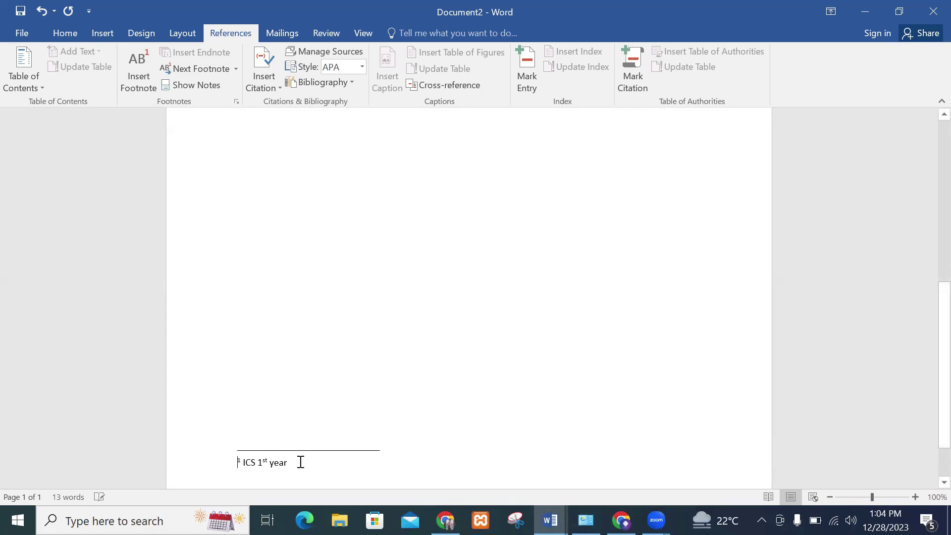
pyautogui.scroll(10, 927, 354)
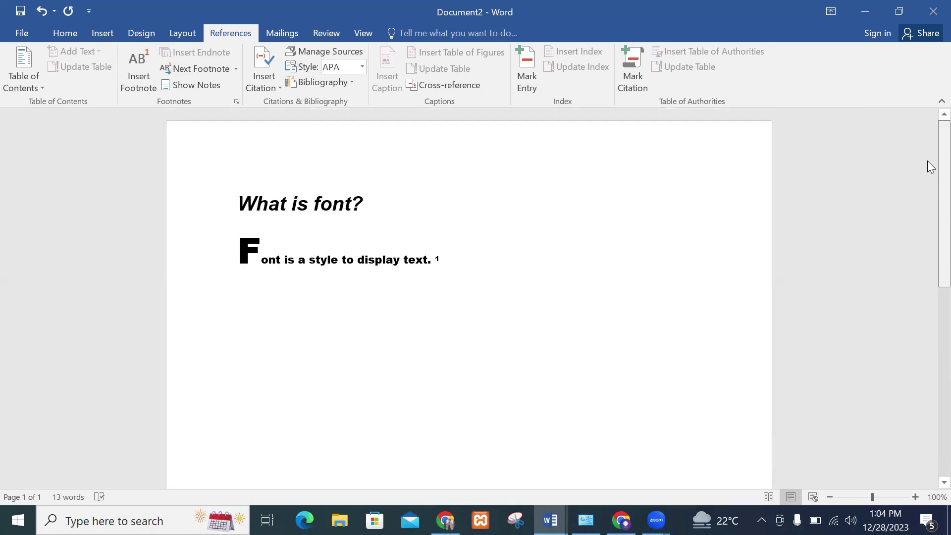
pyautogui.click(448, 263)
pyautogui.press('BackSpace')
pyautogui.press('BackSpace')
# Add a new line below the definition reading "For reference look into point".
pyautogui.press('Return')
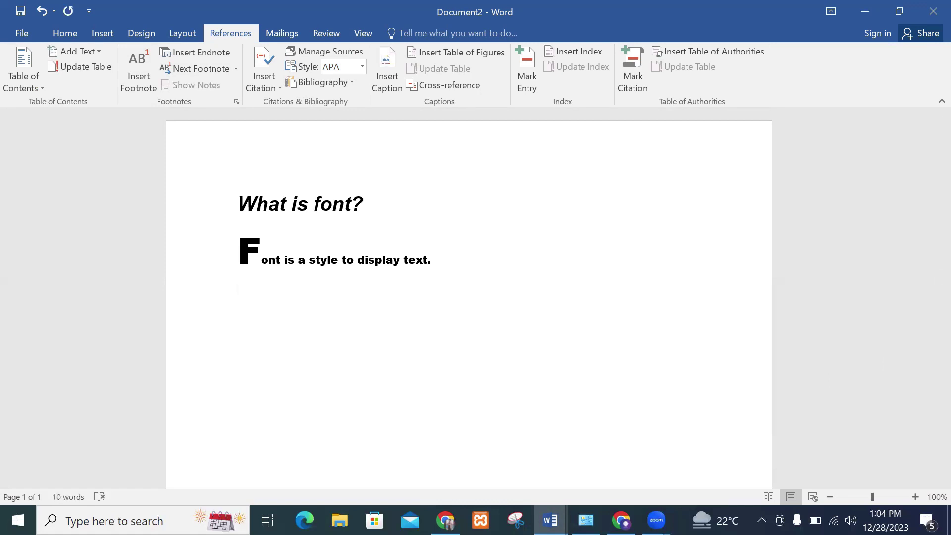
pyautogui.write('For reference look into point')
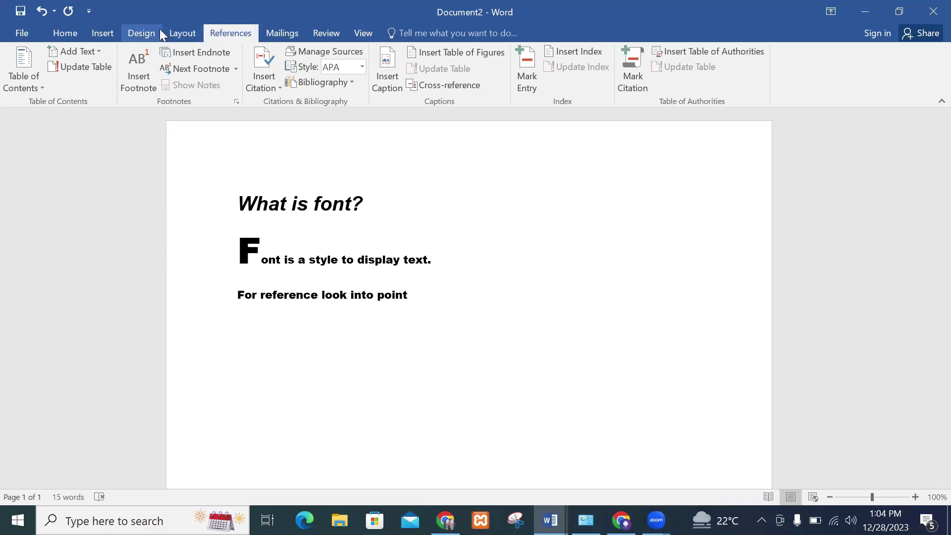
# Examine the reference types and the reference targets offered for a footnote cross-reference, and leave without inserting one.
pyautogui.click(448, 84)
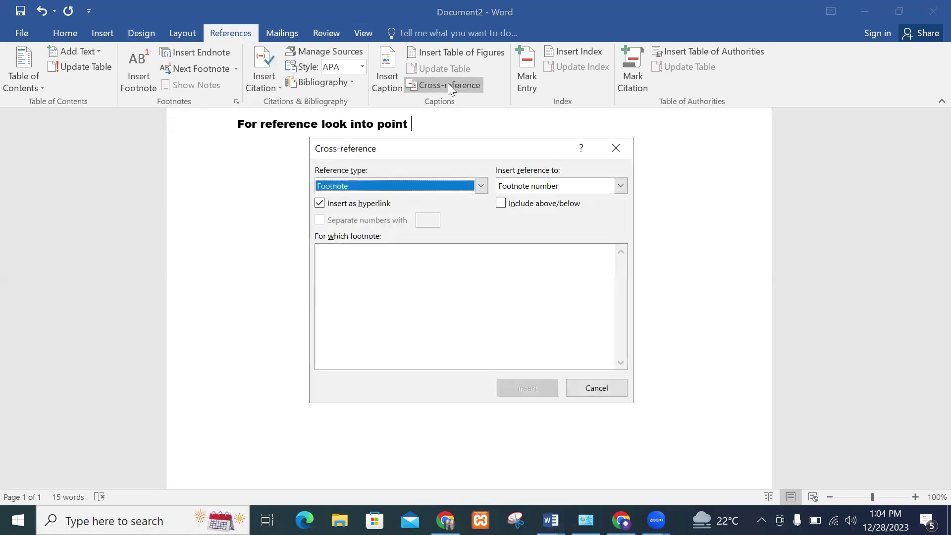
pyautogui.click(481, 186)
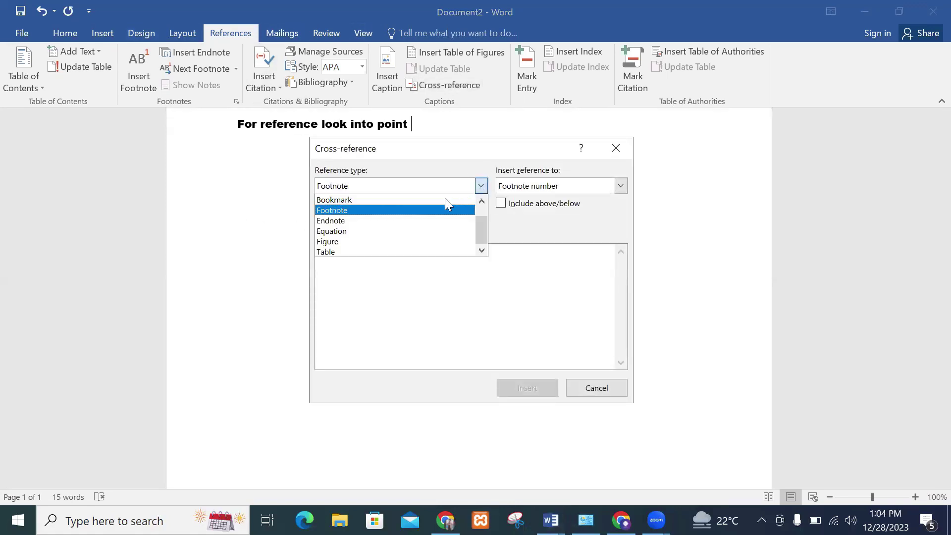
pyautogui.click(401, 210)
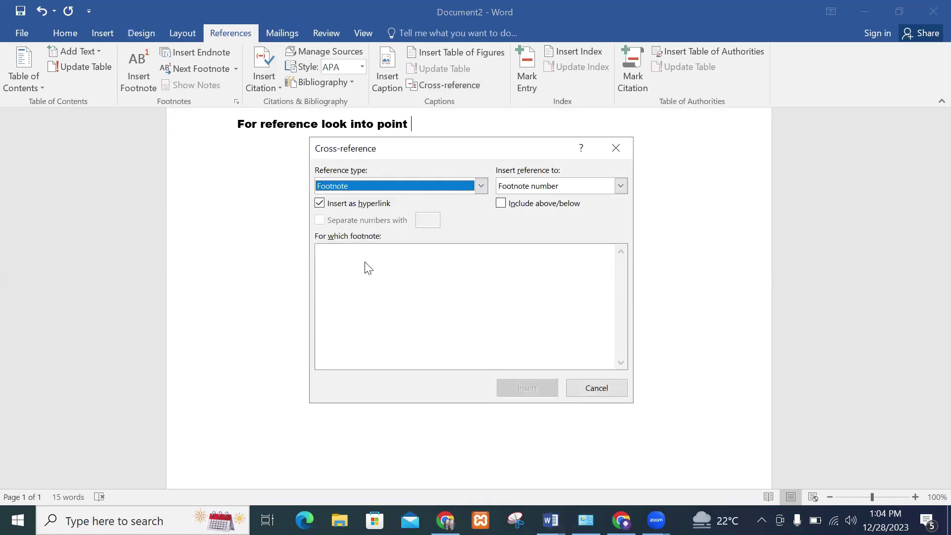
pyautogui.click(536, 189)
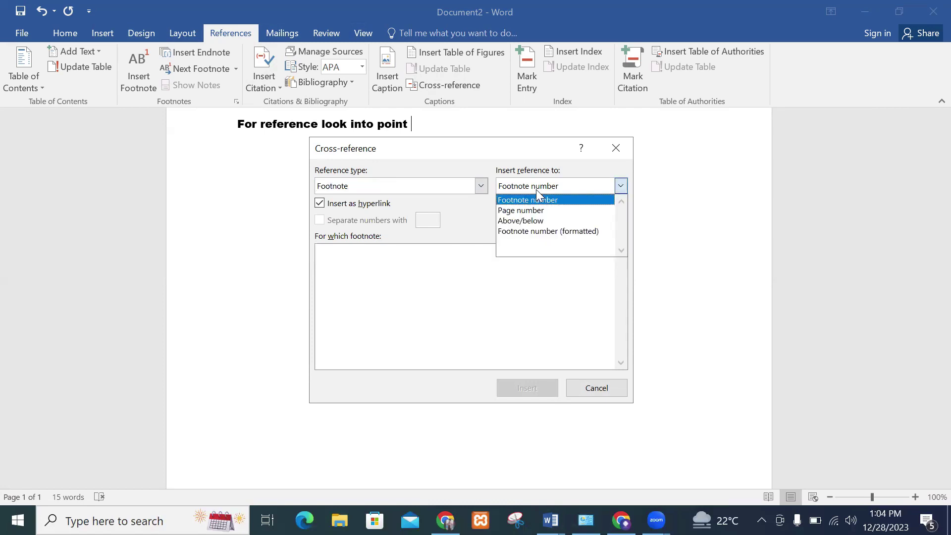
pyautogui.click(481, 190)
pyautogui.click(478, 187)
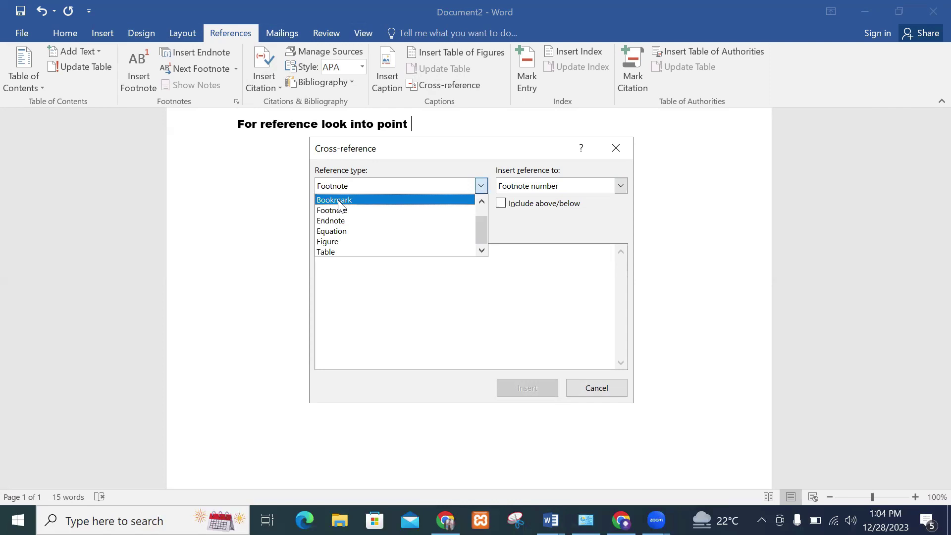
pyautogui.click(584, 193)
pyautogui.click(605, 191)
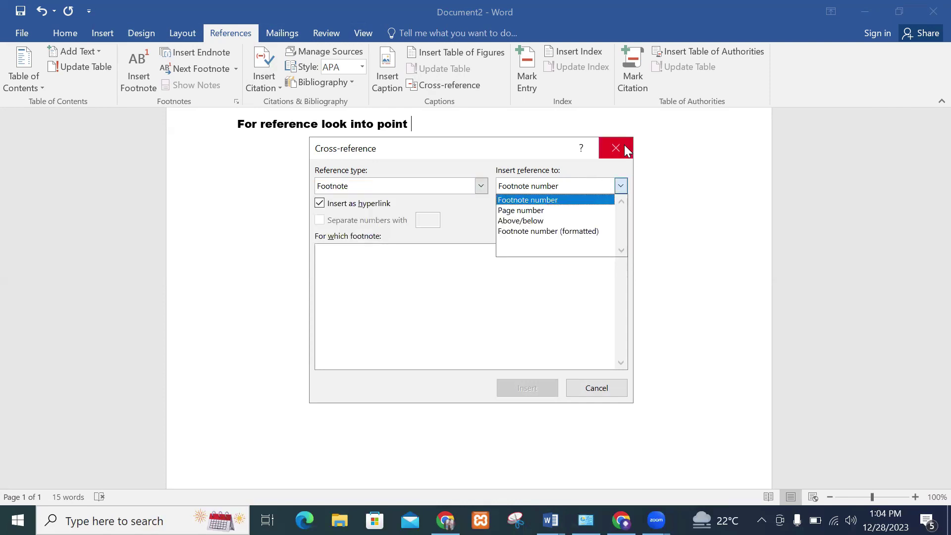
pyautogui.click(484, 183)
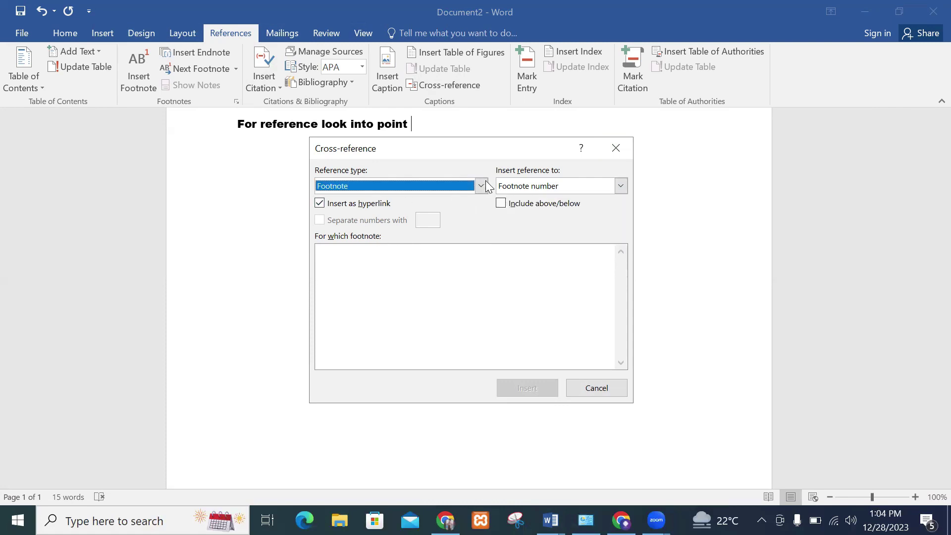
pyautogui.click(596, 388)
# Insert a footnote with the text "Ics" at the end of the "For reference look into point" line.
pyautogui.scroll(-5, 927, 208)
pyautogui.scroll(5, 927, 178)
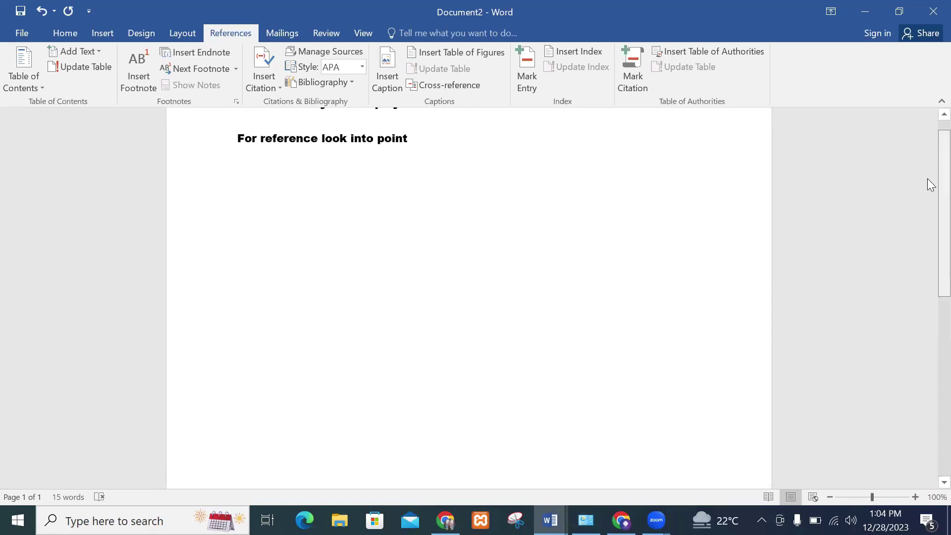
pyautogui.click(141, 92)
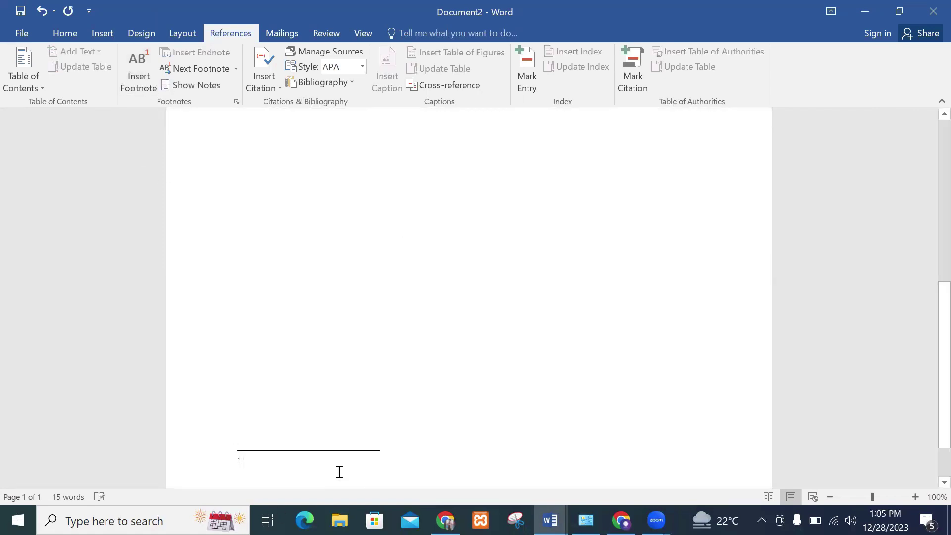
pyautogui.write('Ics')
pyautogui.scroll(10, 927, 212)
# Insert a cross-reference to the footnote number of "Ics" on a new line below the "For reference look into point" line.
pyautogui.click(435, 302)
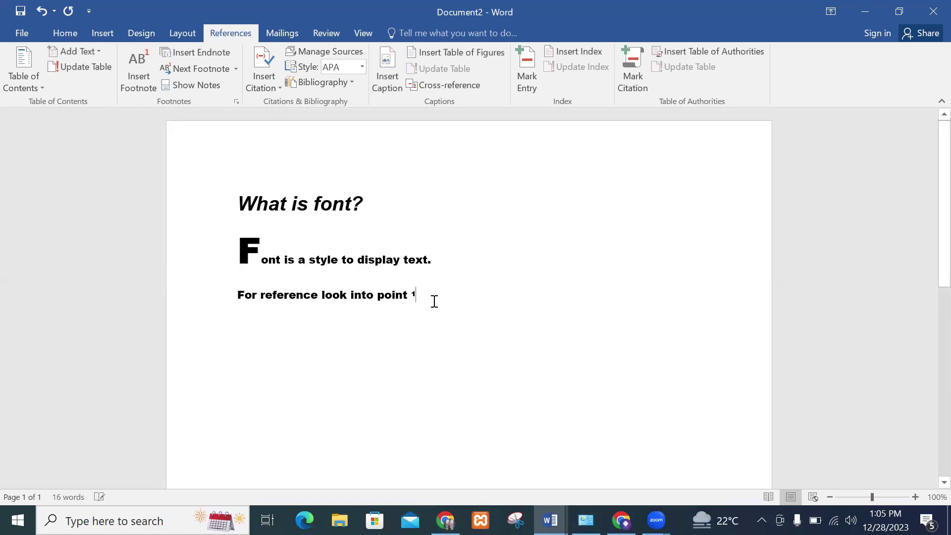
pyautogui.press('Return')
pyautogui.click(462, 85)
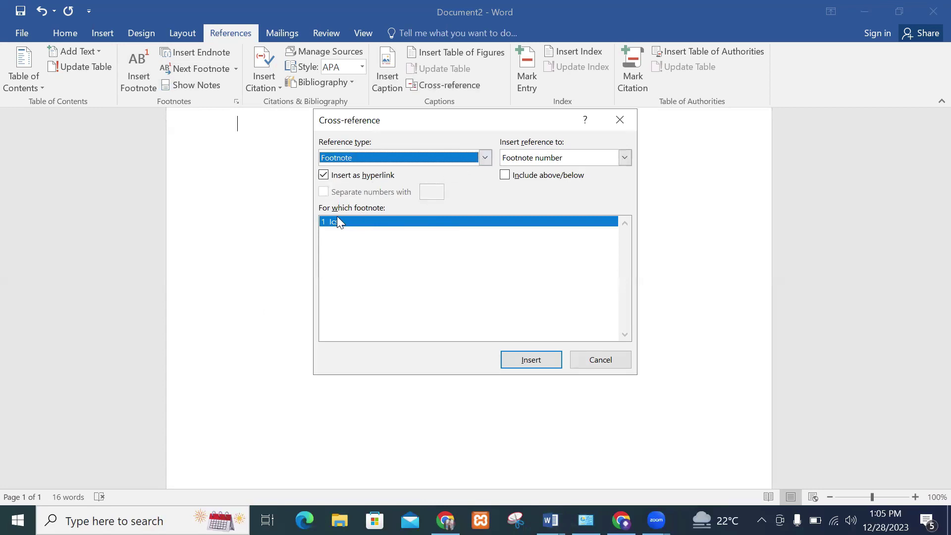
pyautogui.click(544, 359)
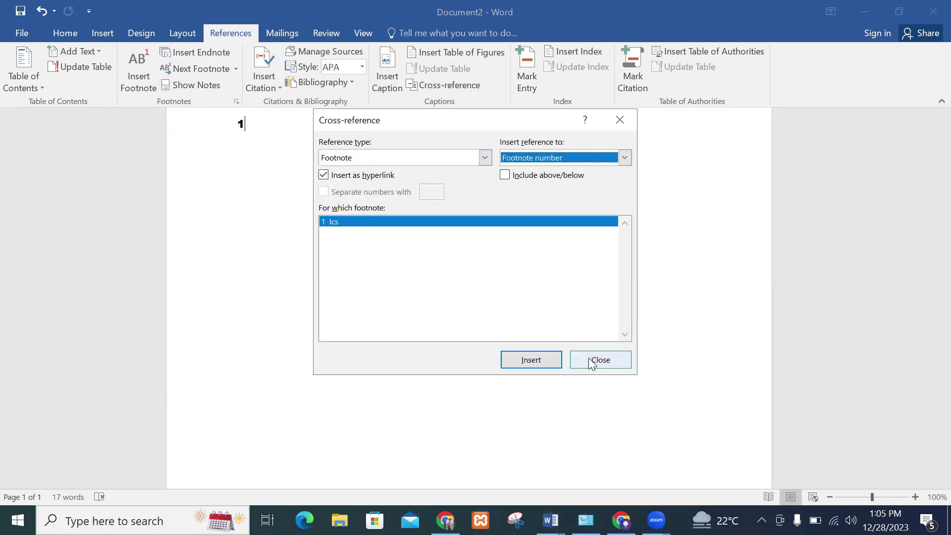
pyautogui.click(591, 363)
pyautogui.scroll(5, 927, 327)
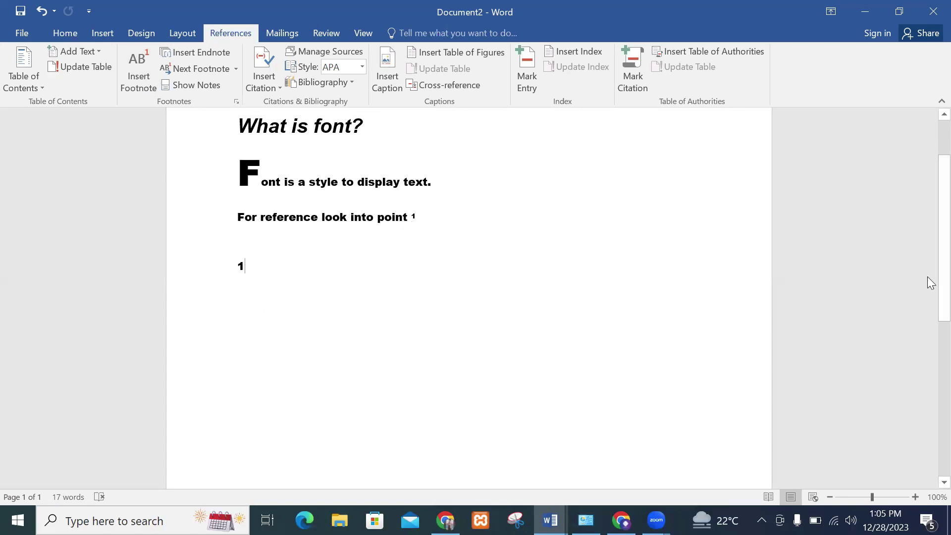
pyautogui.moveTo(930, 263); pyautogui.dragTo(928, 410)
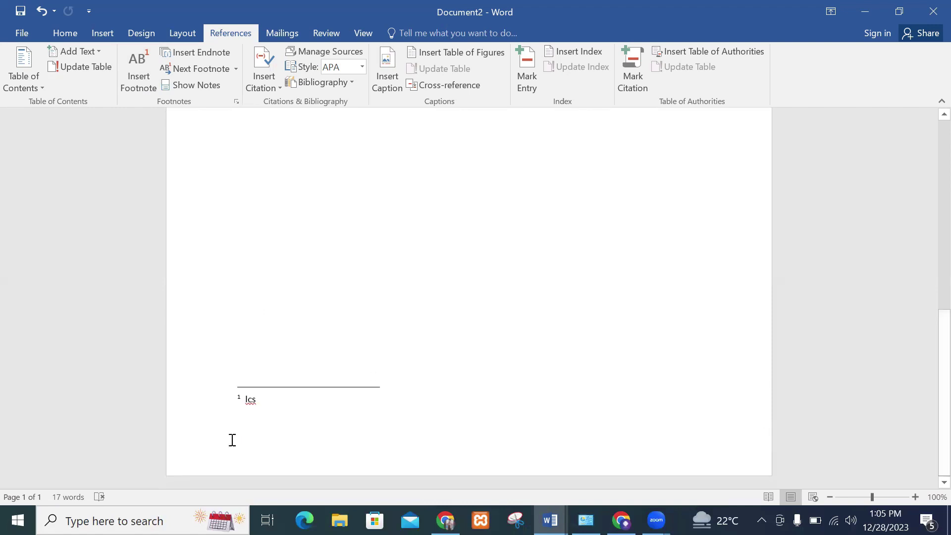
pyautogui.doubleClick(252, 404)
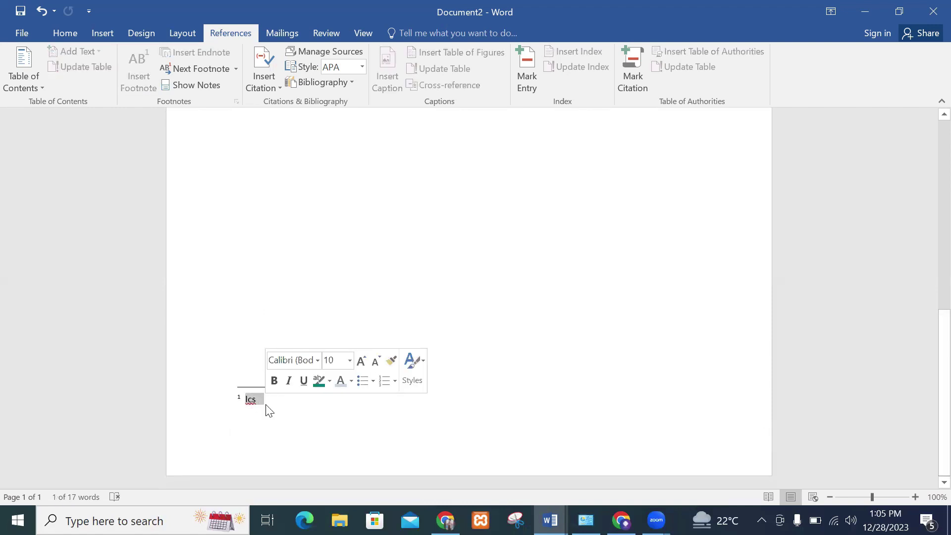
pyautogui.moveTo(928, 463); pyautogui.dragTo(927, 196)
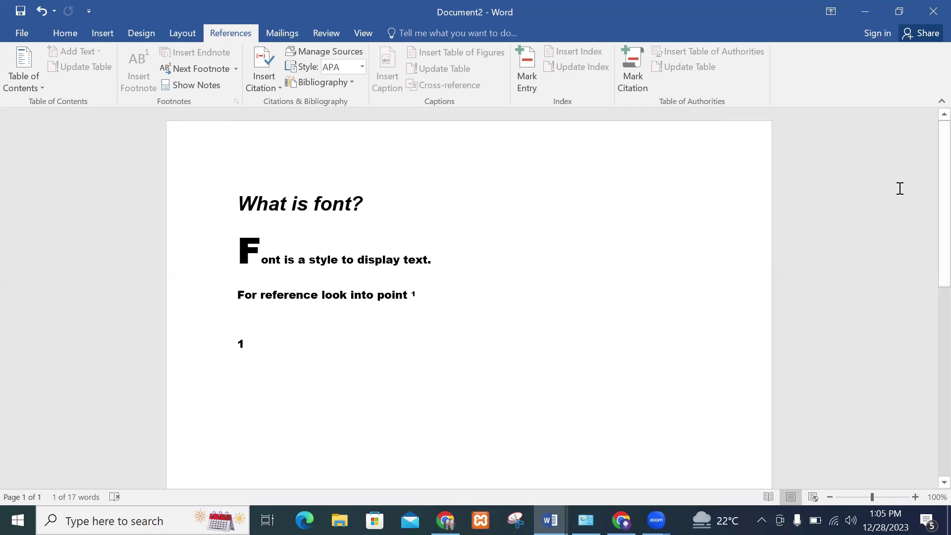
pyautogui.click(60, 35)
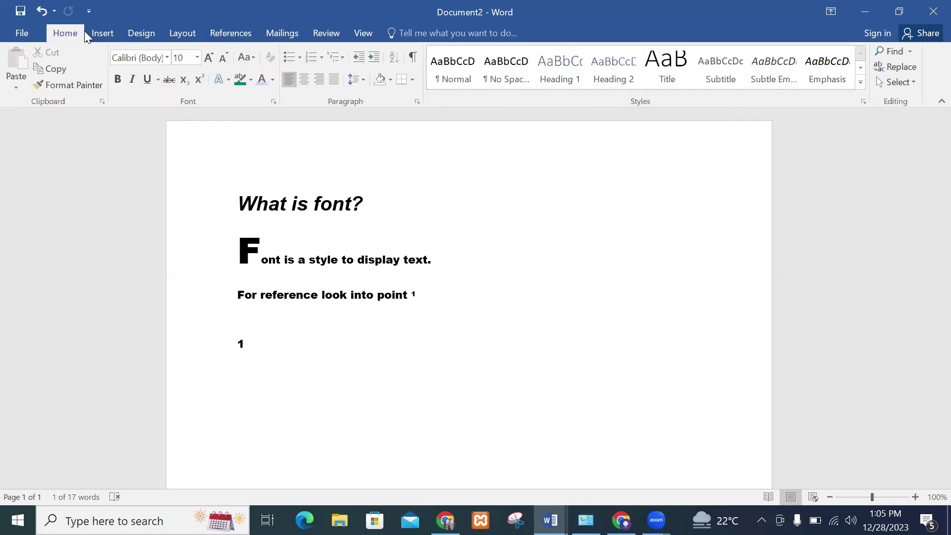
# Insert the picture dubai.png after the cross-reference number and shrink it to about 0.81" high by 1.48" wide.
pyautogui.click(102, 33)
pyautogui.click(218, 338)
pyautogui.click(310, 350)
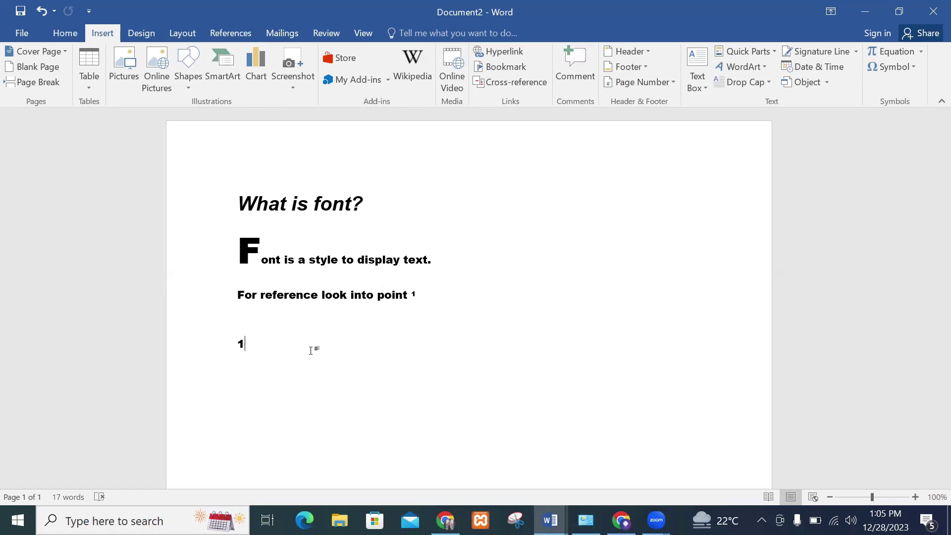
pyautogui.click(126, 77)
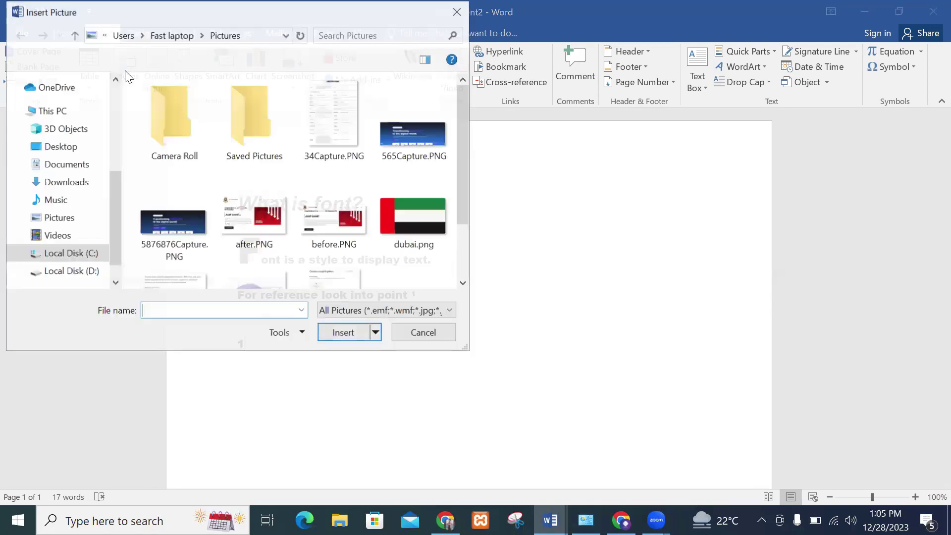
pyautogui.click(402, 223)
pyautogui.click(342, 333)
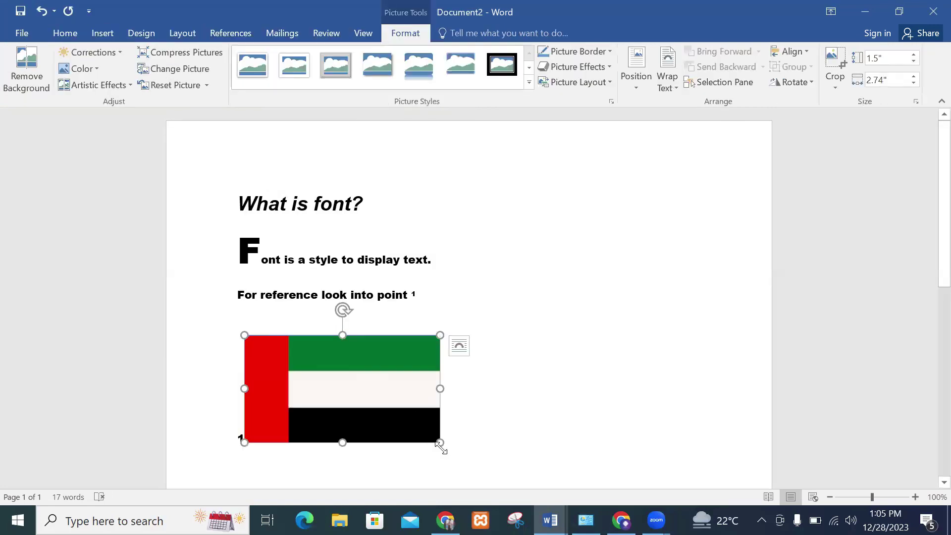
pyautogui.moveTo(440, 442); pyautogui.dragTo(351, 393)
# Set the flag picture's text wrapping to Tight and move it beside the "What is font?" heading.
pyautogui.click(373, 351)
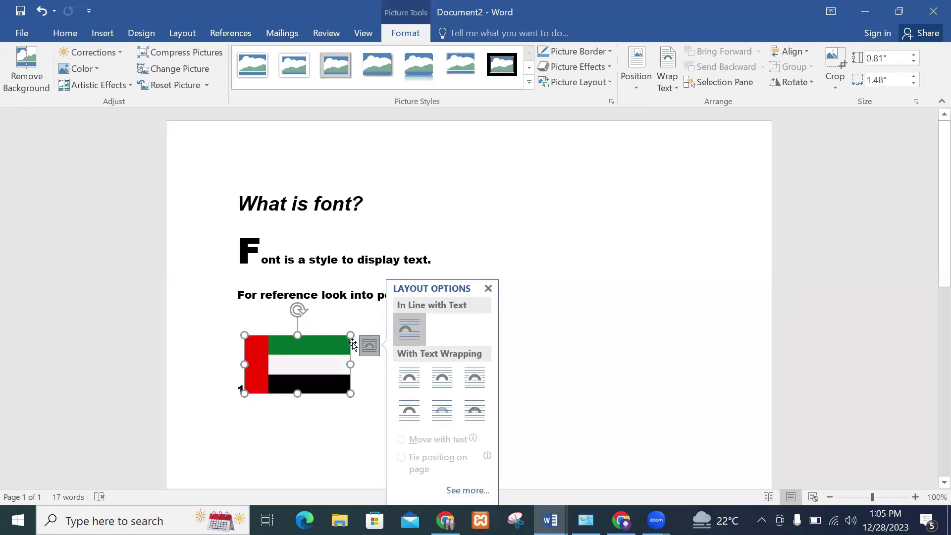
pyautogui.click(443, 386)
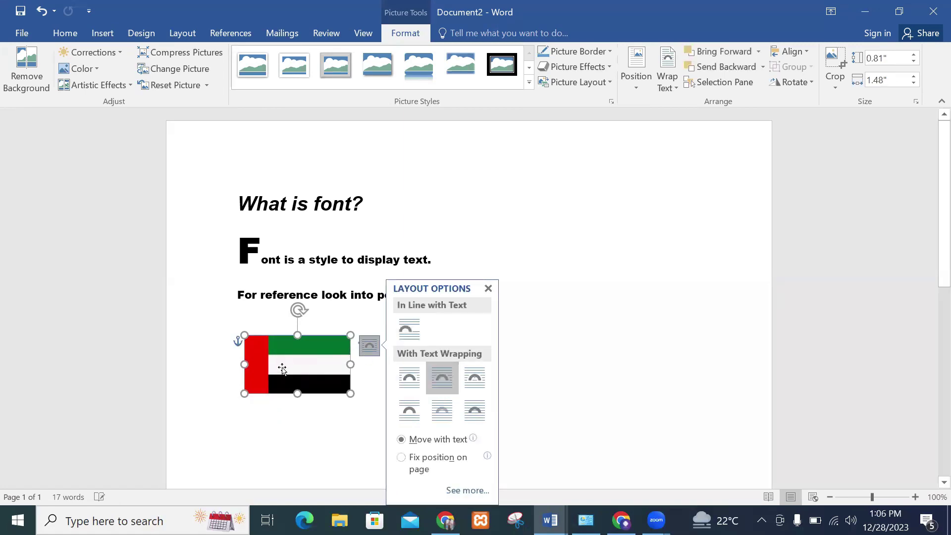
pyautogui.click(560, 329)
pyautogui.moveTo(293, 340); pyautogui.dragTo(438, 196)
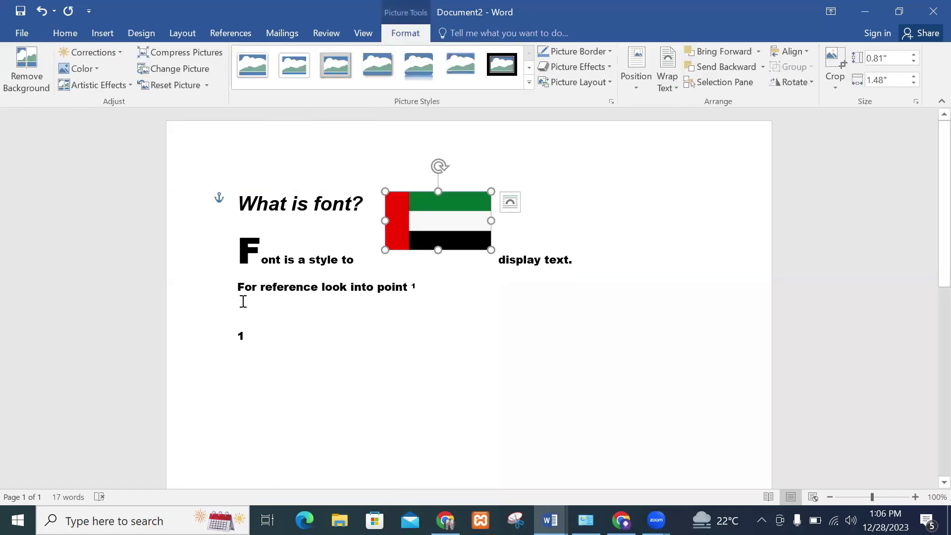
# Draw a rectangle with both upper corners snipped, about 1.86" high by 3.97" wide, below the reference line.
pyautogui.click(103, 33)
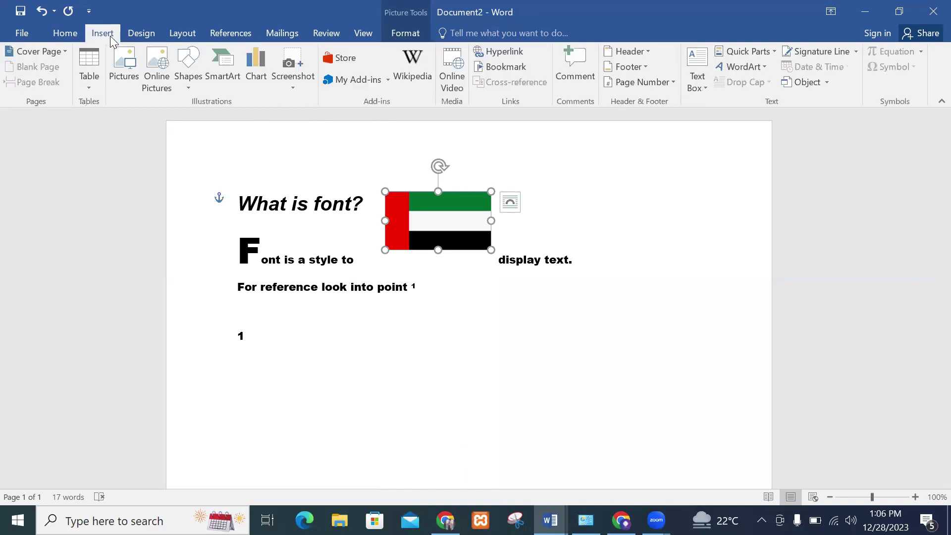
pyautogui.click(188, 74)
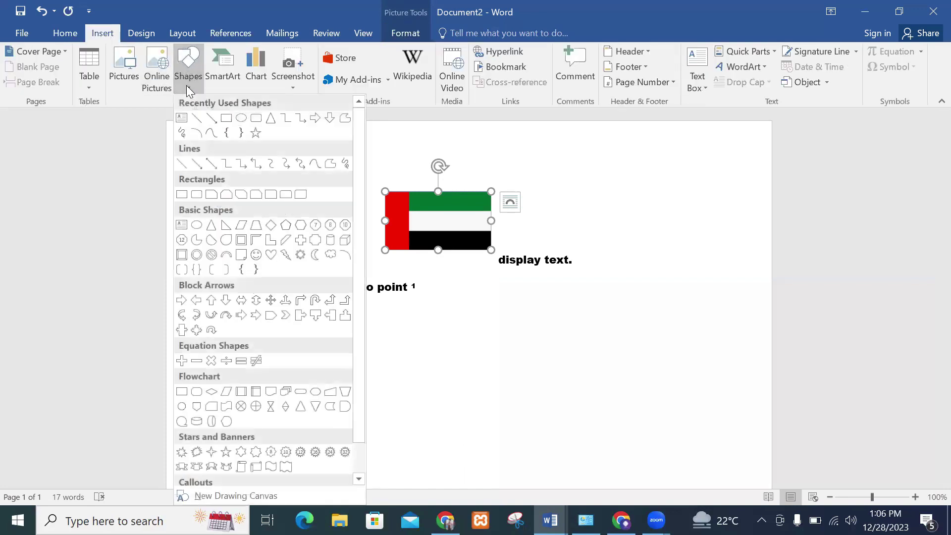
pyautogui.click(226, 194)
pyautogui.moveTo(324, 316); pyautogui.dragTo(607, 450)
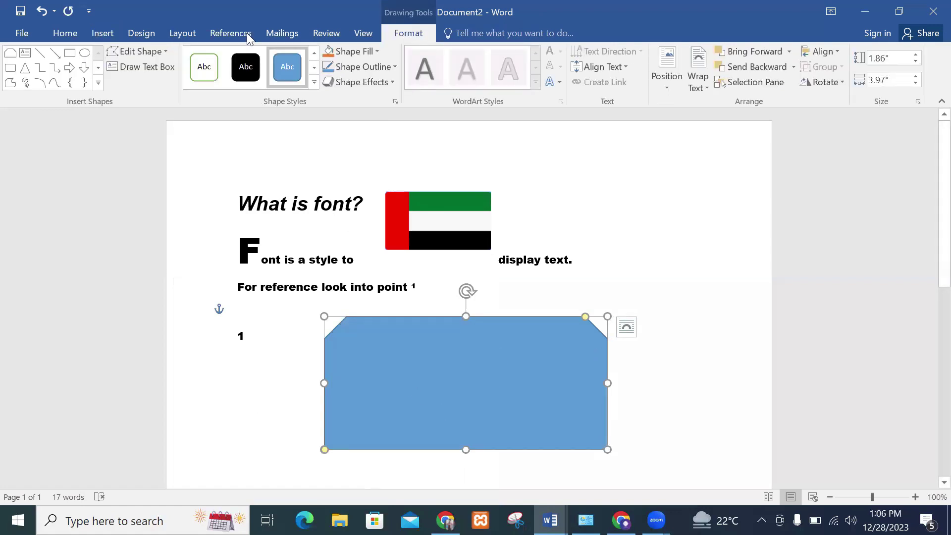
# Apply the solid black shape style to the snipped rectangle and shrink it to about 1.33" high by 1.06" wide.
pyautogui.click(246, 67)
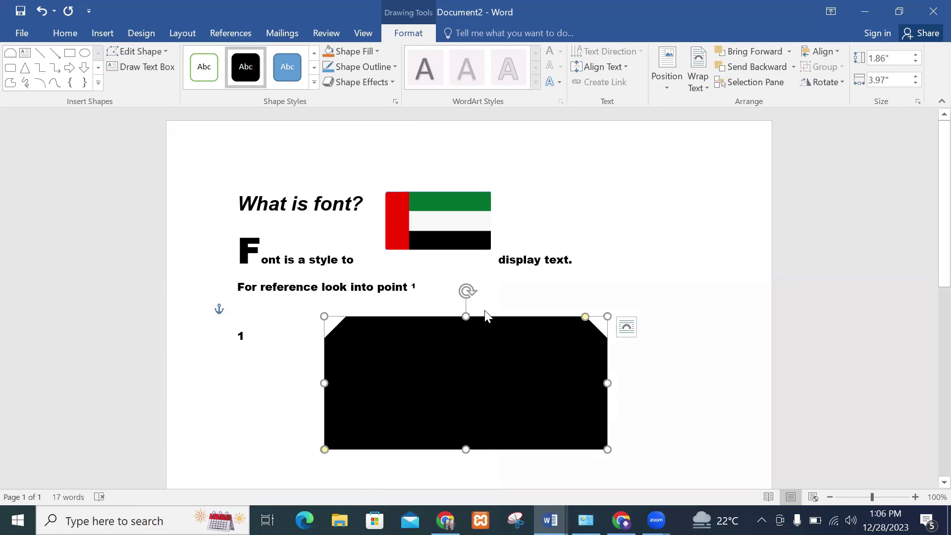
pyautogui.moveTo(606, 448); pyautogui.dragTo(400, 411)
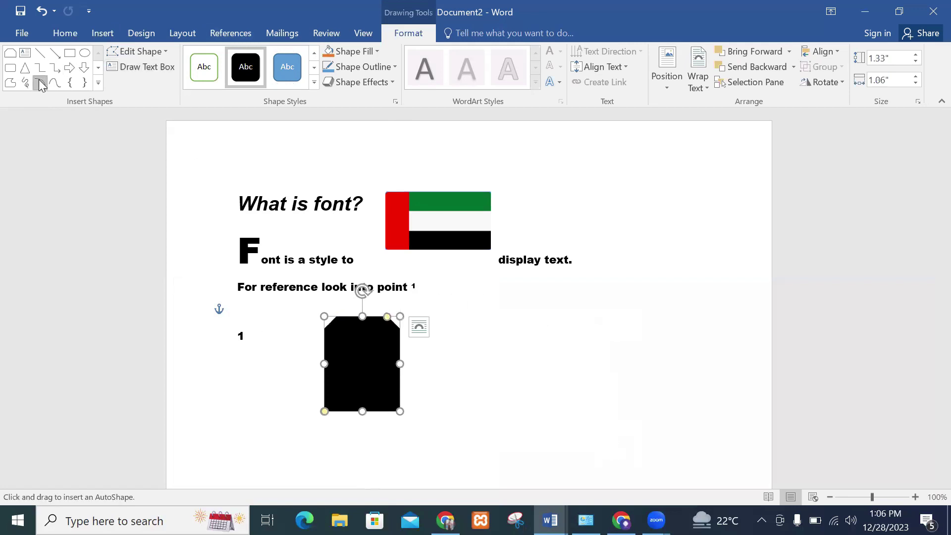
# Draw an arc about 1.44" high by 2.71" wide to the right of the black shape.
pyautogui.moveTo(474, 302); pyautogui.dragTo(668, 405)
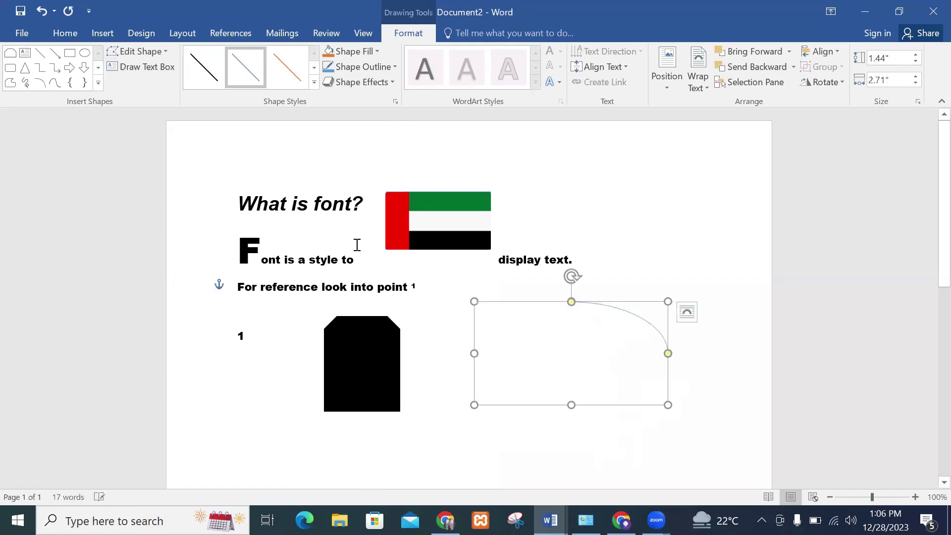
# Insert a Basic Block List SmartArt graphic into the document.
pyautogui.click(91, 38)
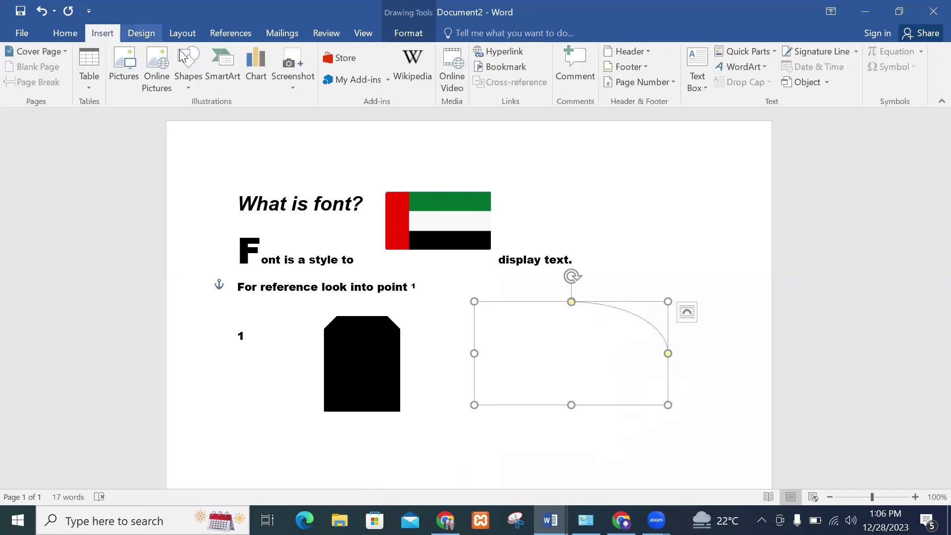
pyautogui.click(229, 78)
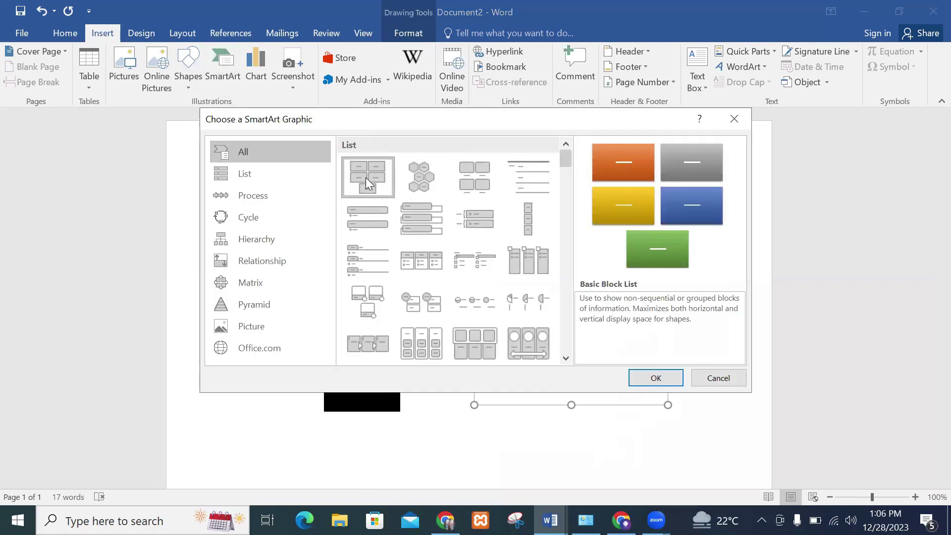
pyautogui.click(654, 378)
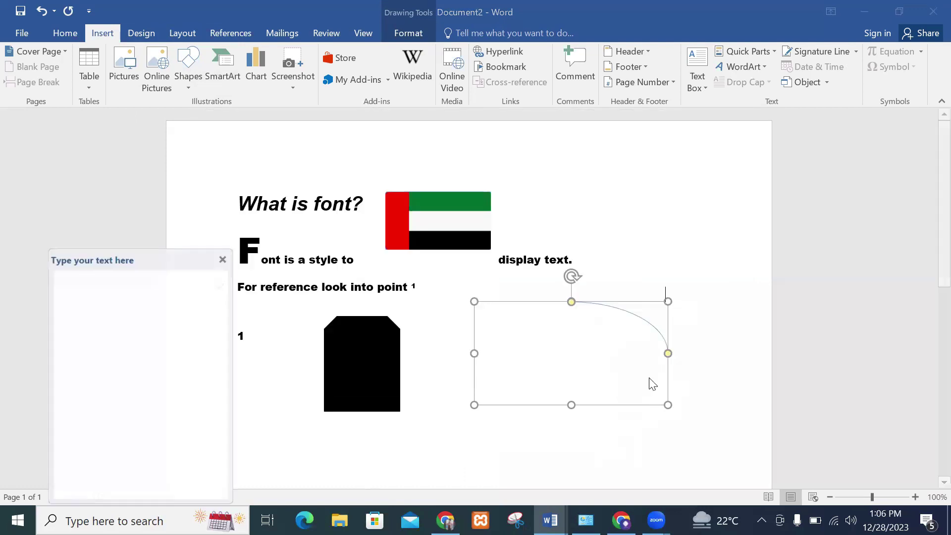
pyautogui.scroll(-1, 931, 289)
pyautogui.scroll(-3, 555, 337)
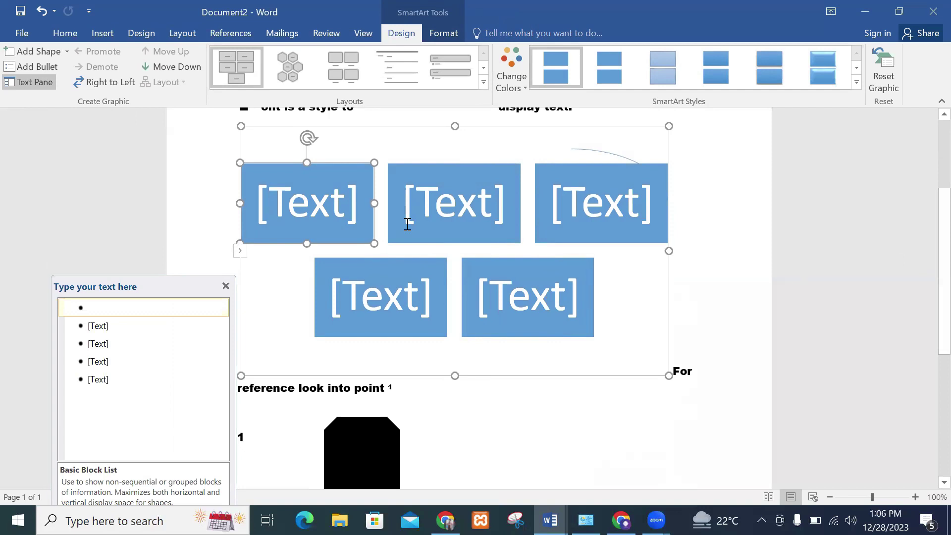
# Try the Picture Caption List and Vertical Bullet List layouts on the SmartArt graphic, then switch it to Segmented Process.
pyautogui.click(350, 56)
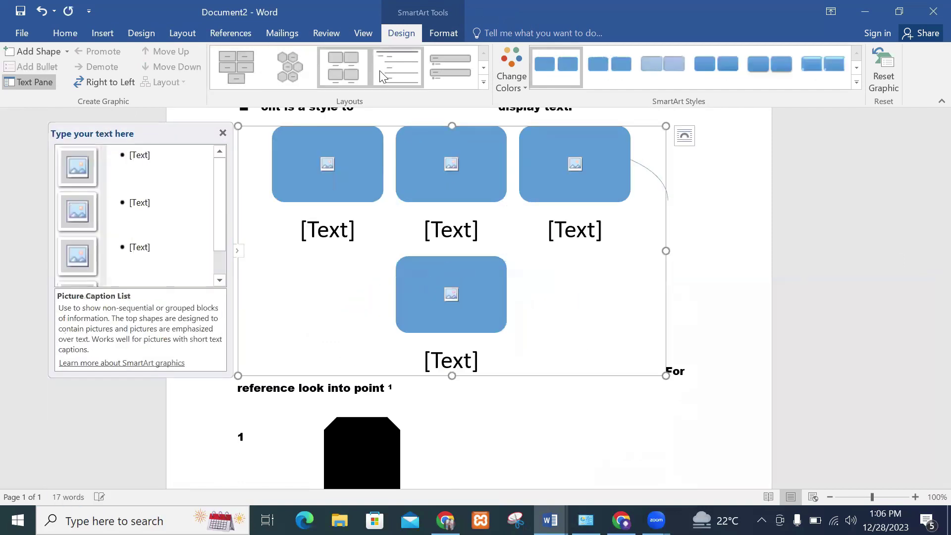
pyautogui.click(450, 68)
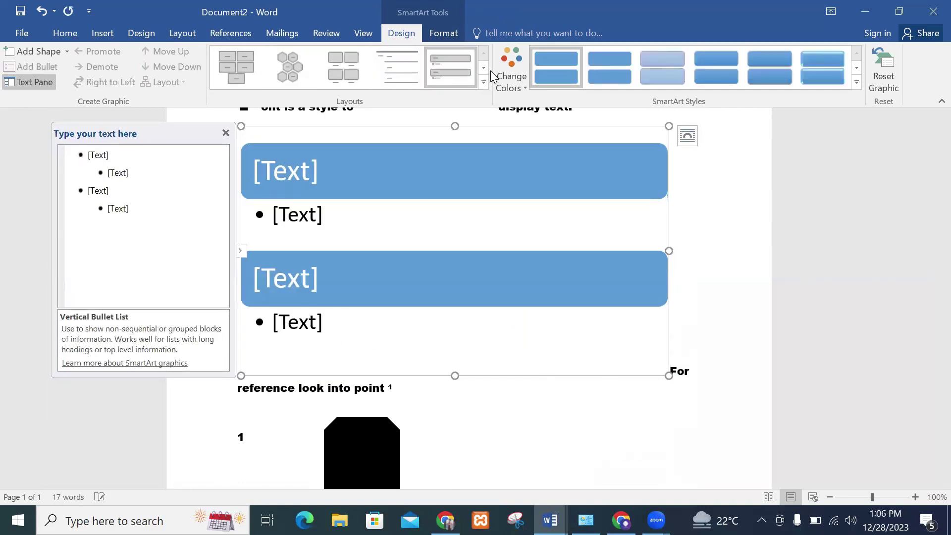
pyautogui.click(479, 87)
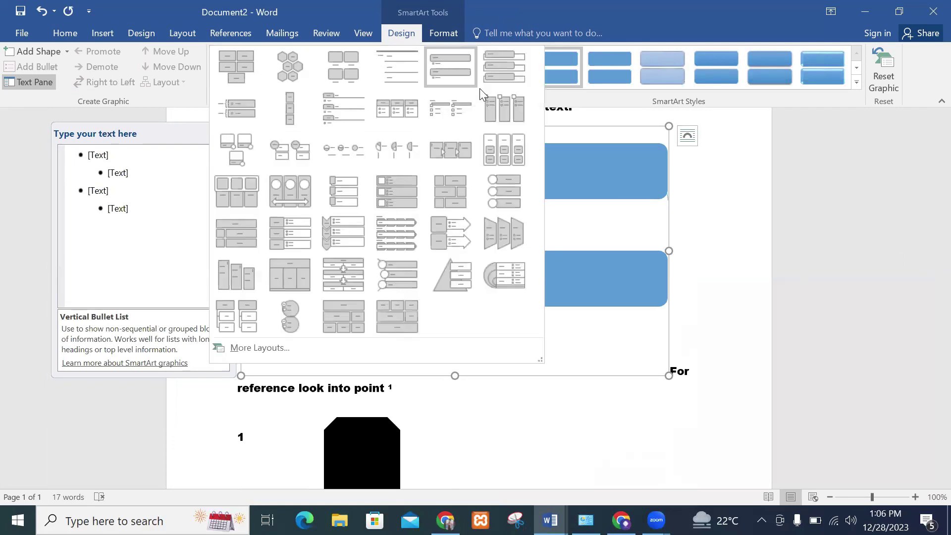
pyautogui.click(339, 272)
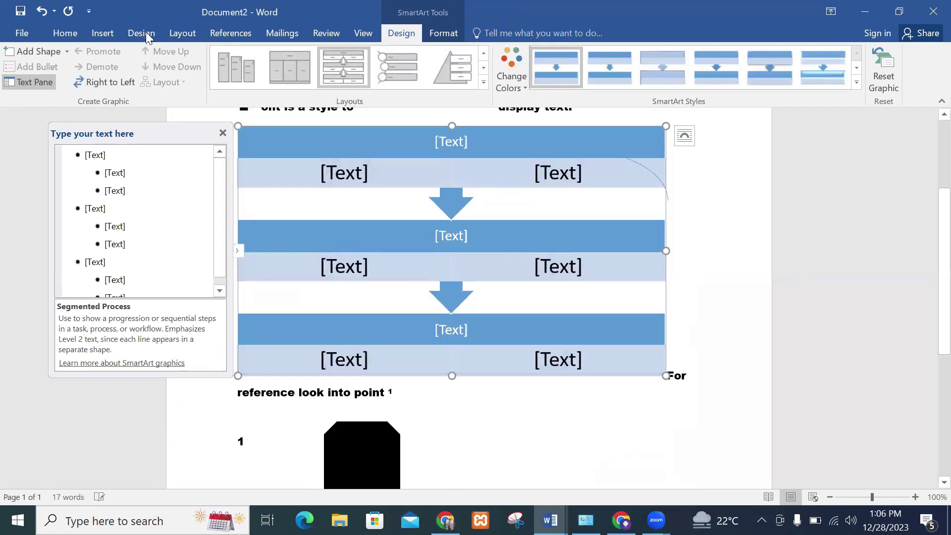
# Insert a Histogram chart into the document.
pyautogui.click(145, 35)
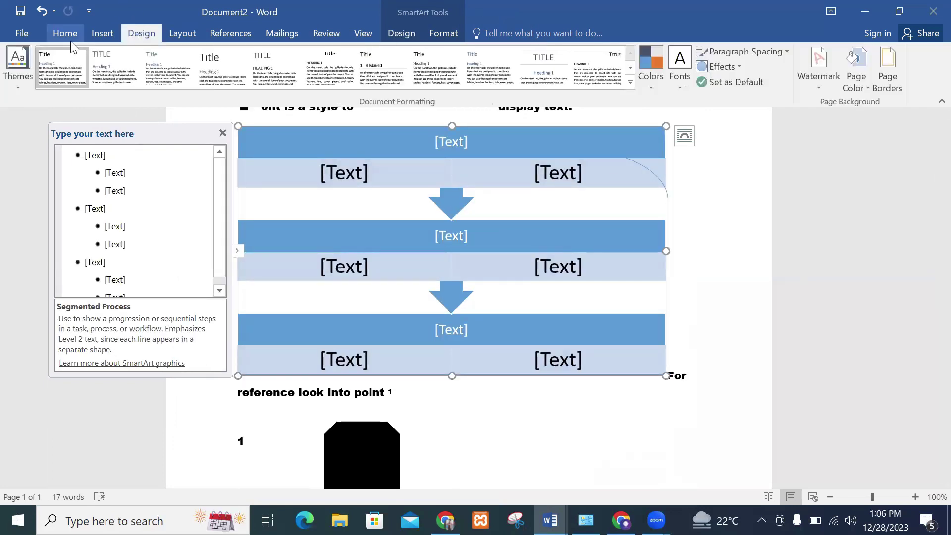
pyautogui.click(96, 37)
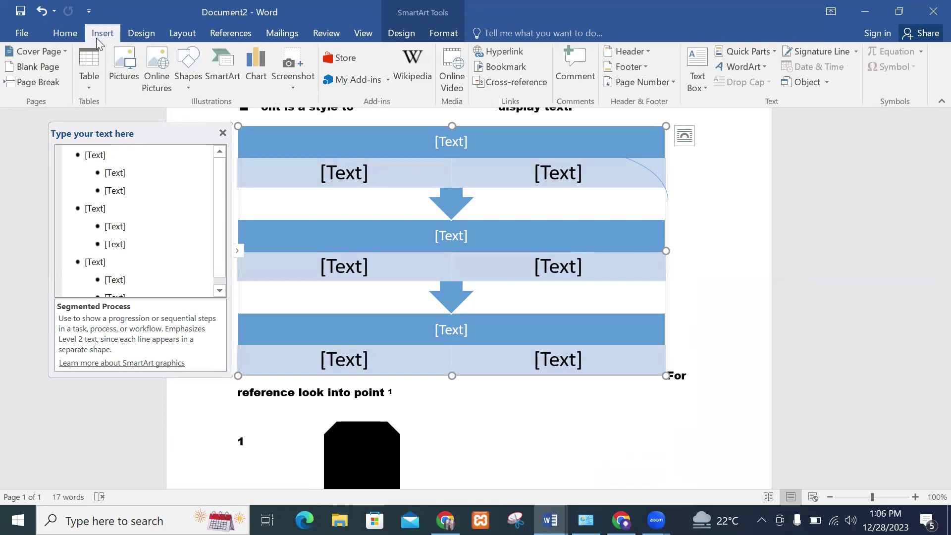
pyautogui.click(263, 81)
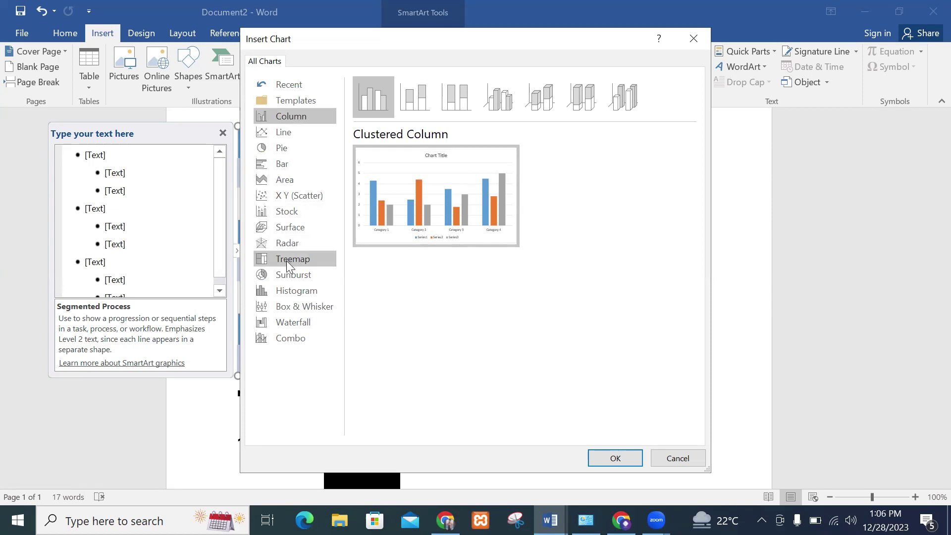
pyautogui.click(287, 290)
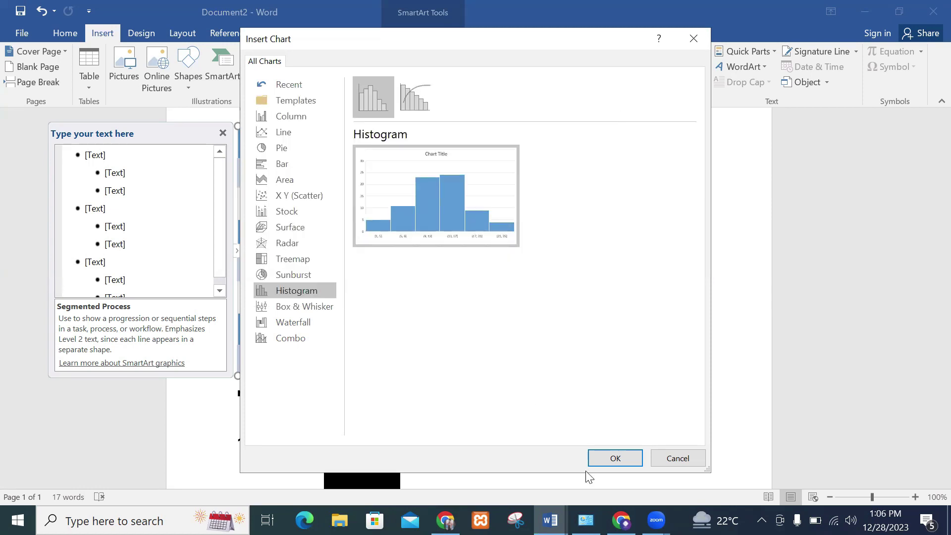
pyautogui.click(615, 459)
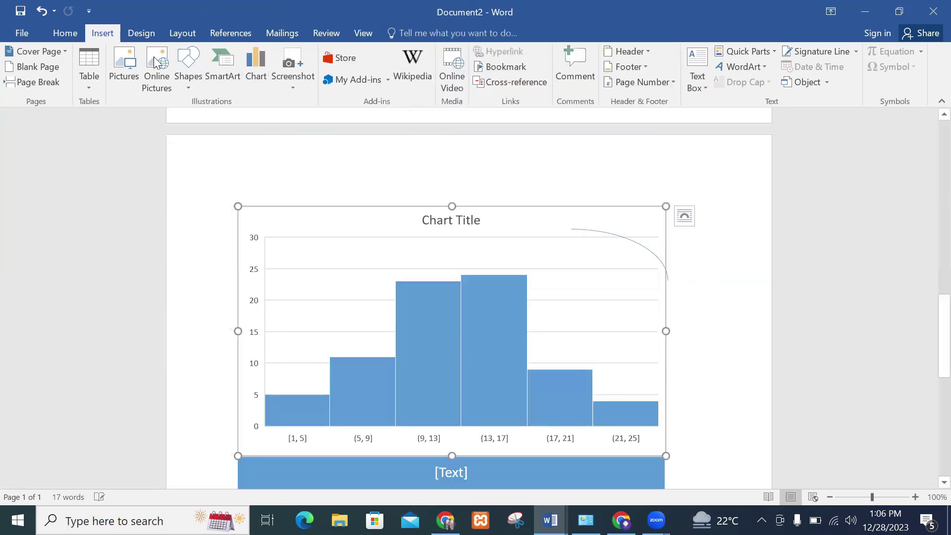
# Check which windows are available for a screenshot and which sources are offered for inserting an online video.
pyautogui.click(294, 80)
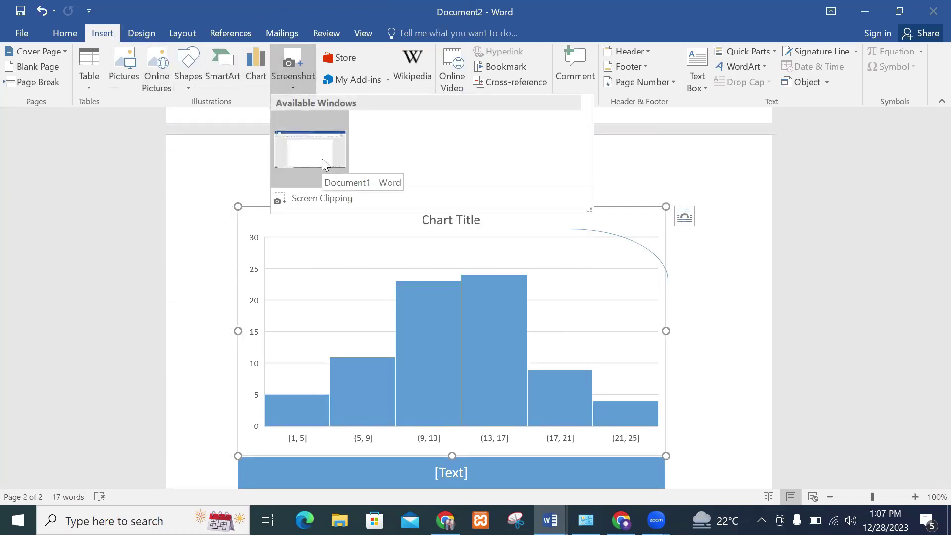
pyautogui.click(810, 252)
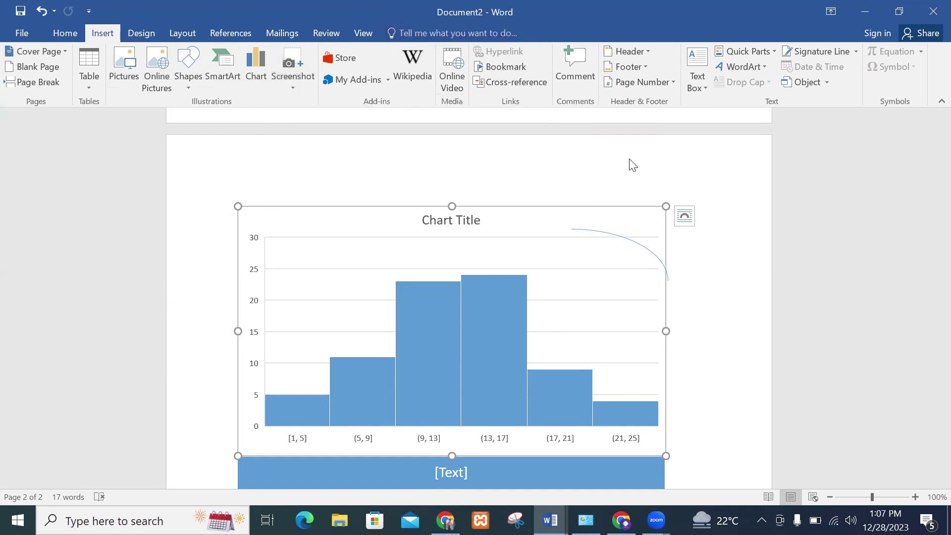
pyautogui.click(799, 216)
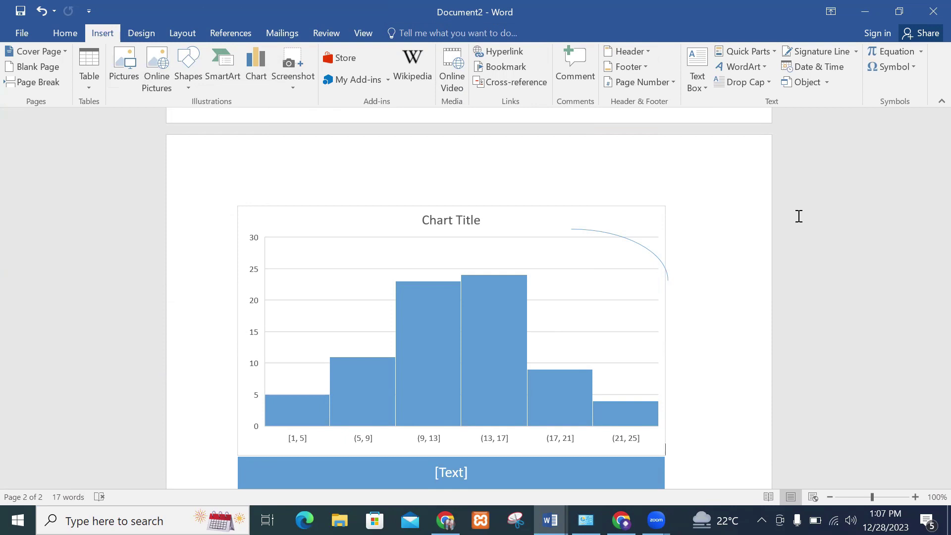
pyautogui.click(451, 90)
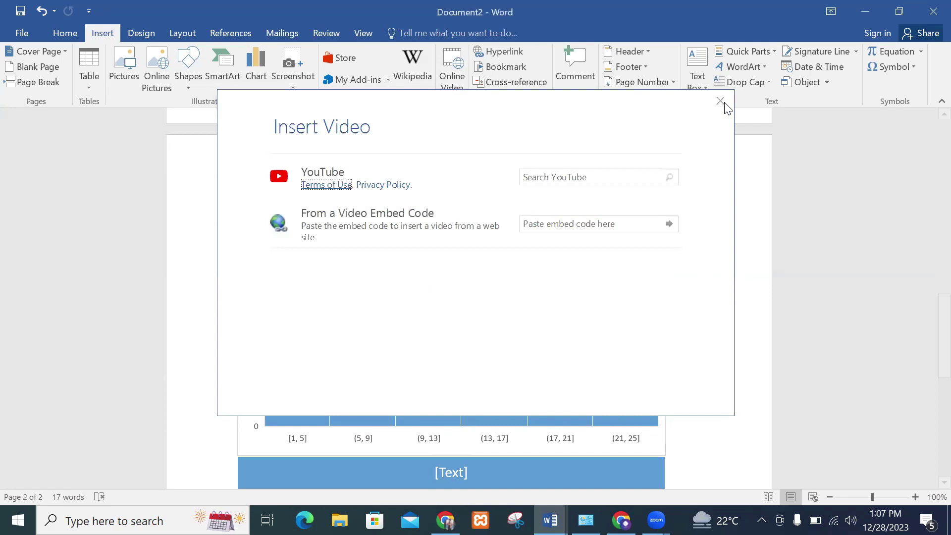
pyautogui.click(724, 105)
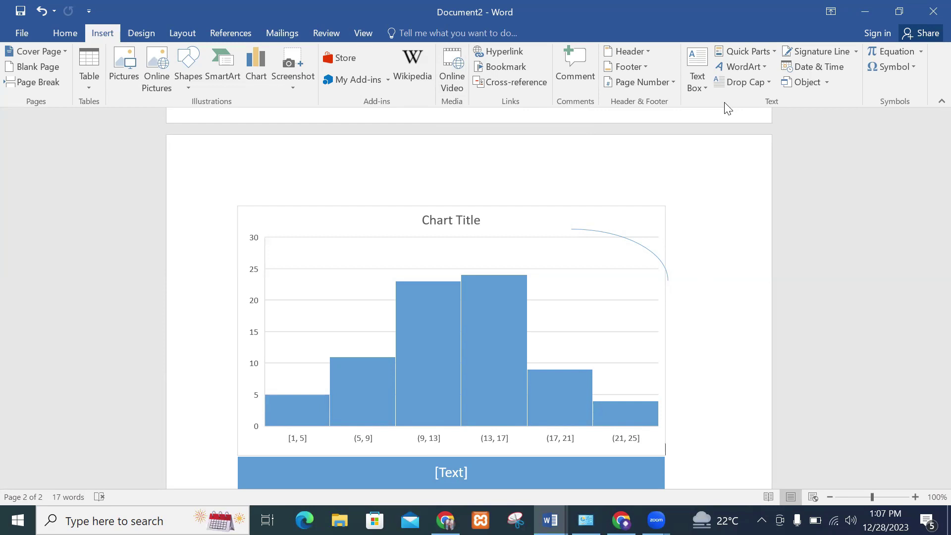
# Undo the chart, SmartArt, shapes, picture and reference line, back to the heading and the footnoted font sentence.
pyautogui.click(392, 279)
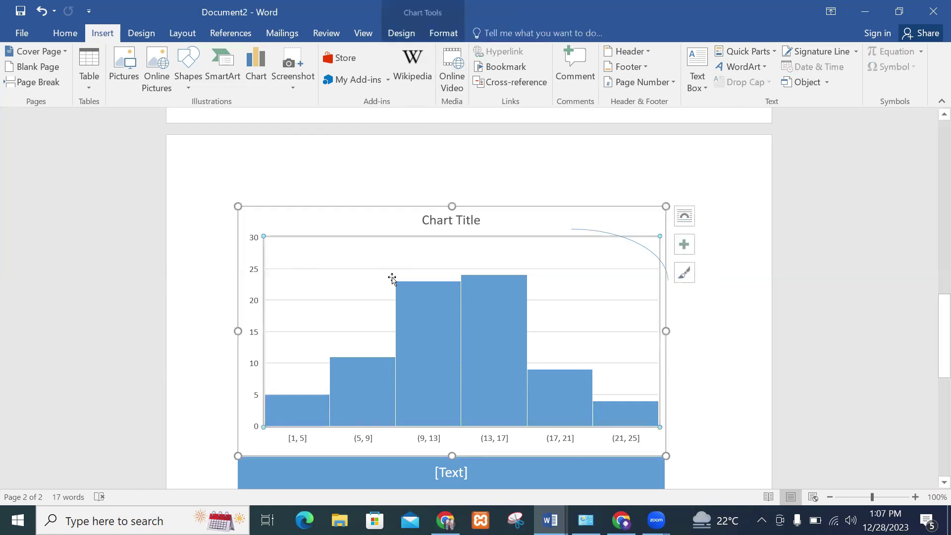
pyautogui.hotkey('ctrl', 'z')
pyautogui.hotkey('ctrl', 'z')
pyautogui.hotkey('ctrl', 'z')
pyautogui.hotkey('ctrl', 'z')
pyautogui.hotkey('ctrl', 'z')
pyautogui.hotkey('ctrl', 'z')
pyautogui.hotkey('ctrl', 'z')
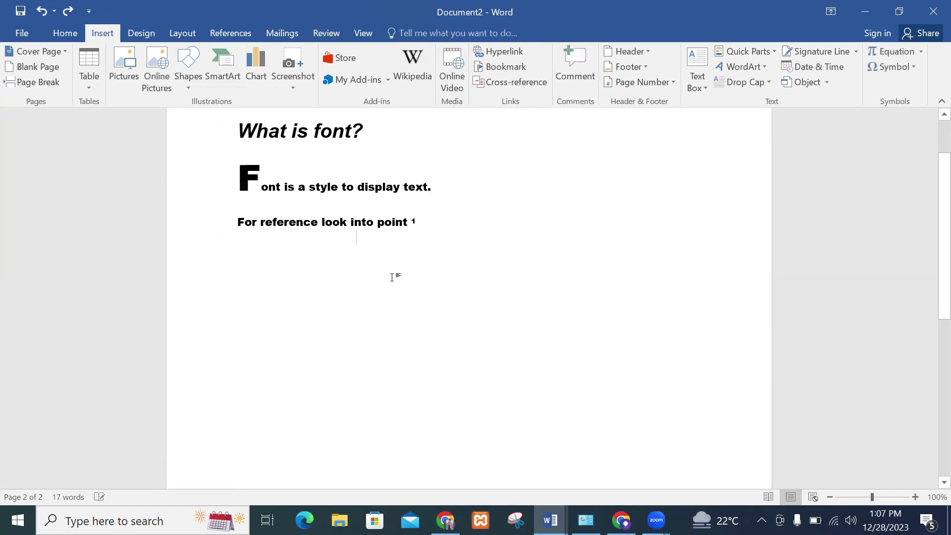
pyautogui.hotkey('ctrl', 'z')
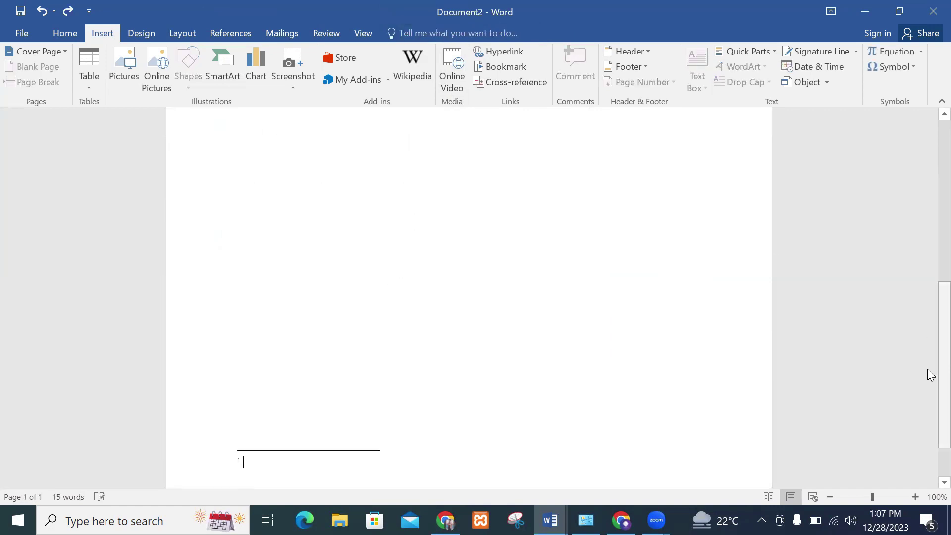
pyautogui.hotkey('ctrl', 'z')
pyautogui.hotkey('ctrl', 'z')
pyautogui.hotkey('ctrl', 'z')
pyautogui.hotkey('ctrl', 'z')
pyautogui.scroll(10, 927, 210)
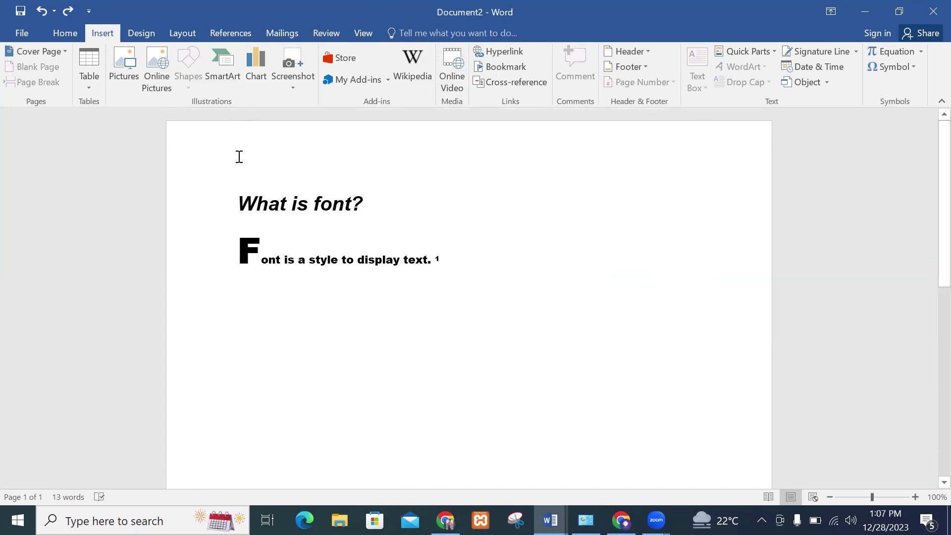
# Open the page header for editing and insert the built-in Banded header.
pyautogui.click(238, 156)
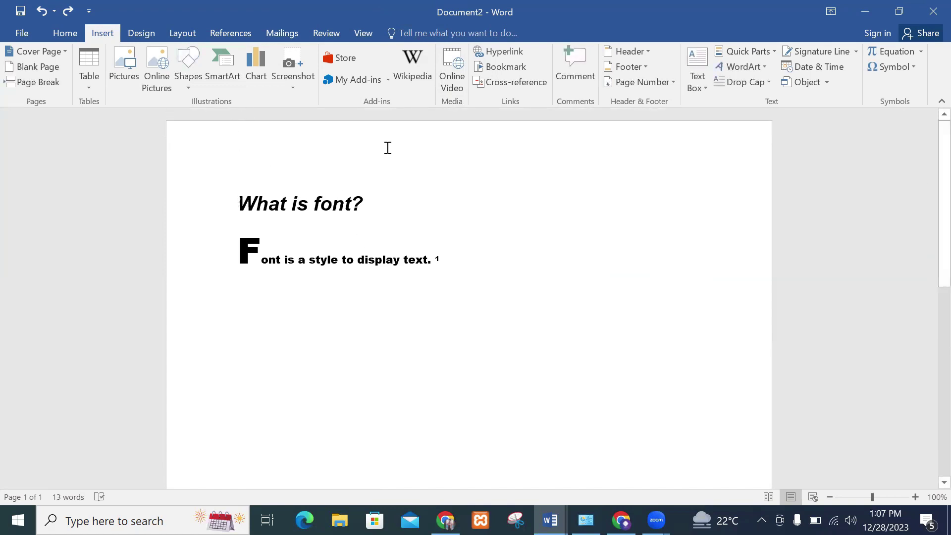
pyautogui.doubleClick(674, 144)
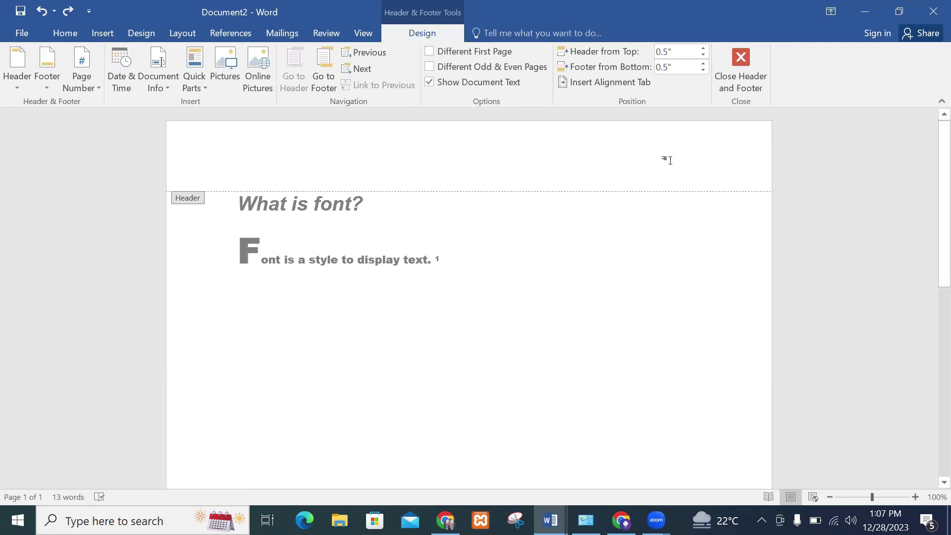
pyautogui.scroll(-8, 927, 229)
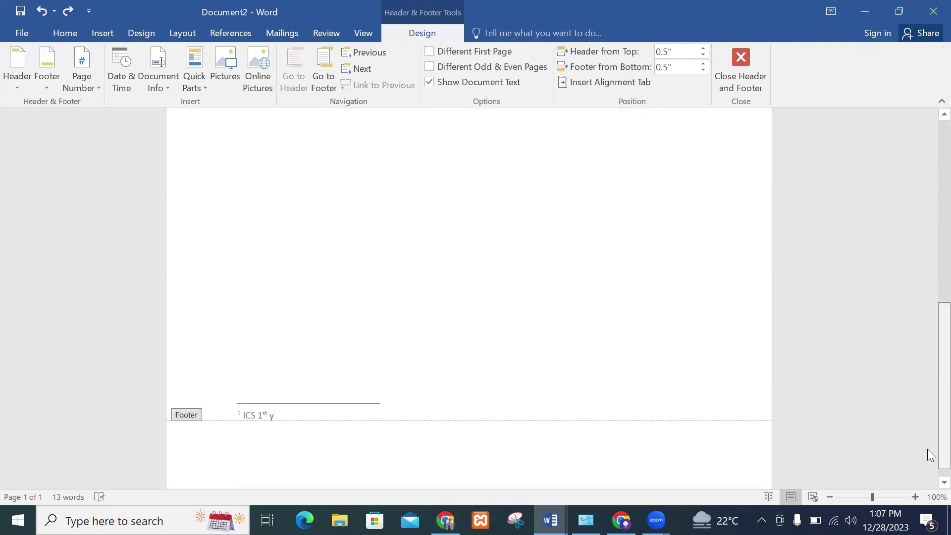
pyautogui.scroll(8, 928, 452)
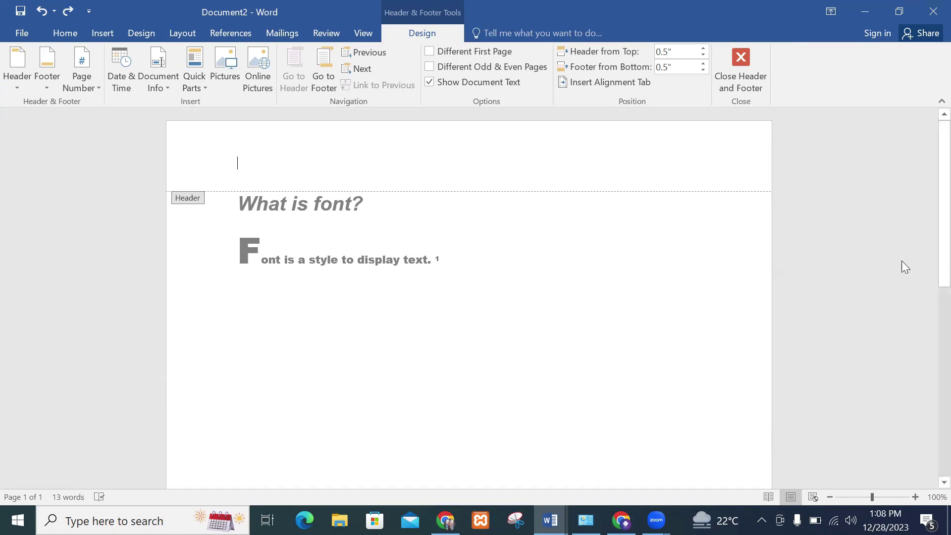
pyautogui.scroll(-8, 916, 347)
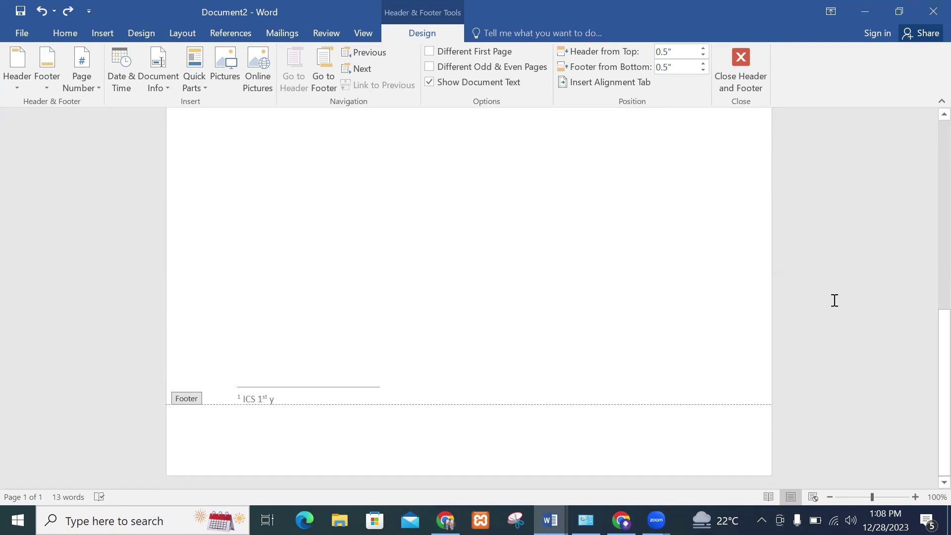
pyautogui.scroll(8, 834, 300)
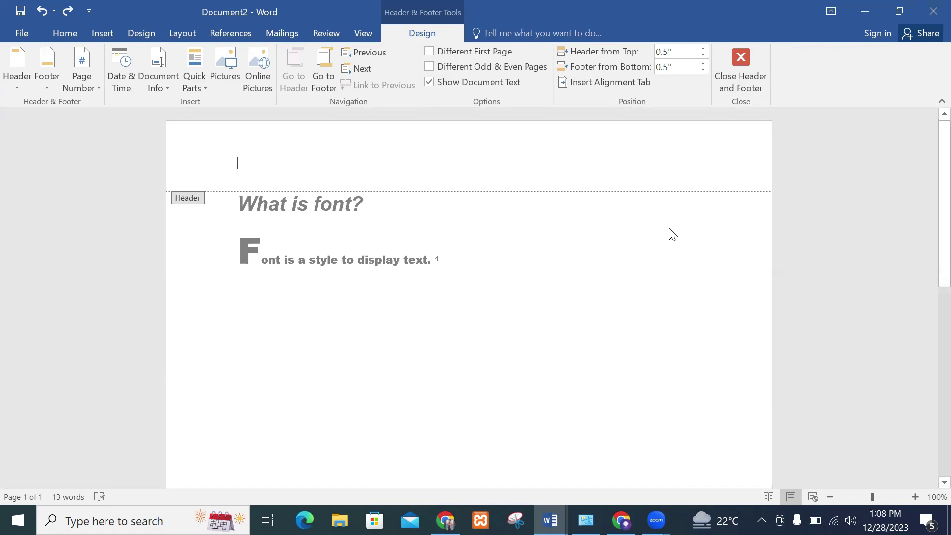
pyautogui.click(23, 88)
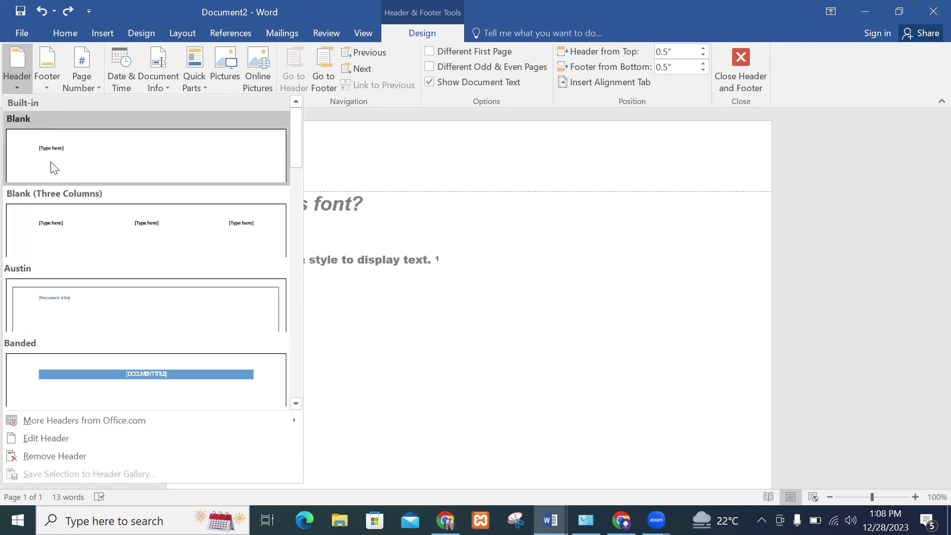
pyautogui.click(161, 381)
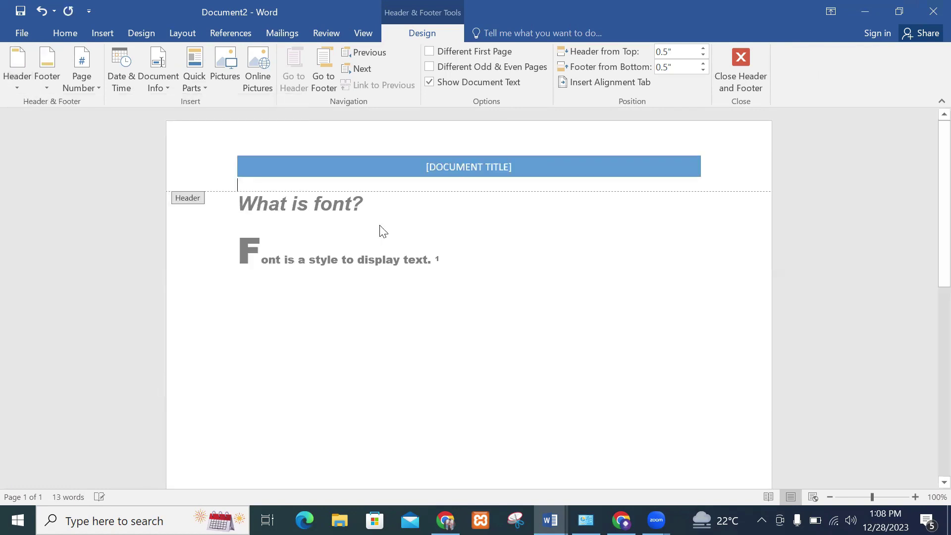
# Replace the document title placeholder in the header band with "OUR FIRST ASSIGNMENT".
pyautogui.click(411, 171)
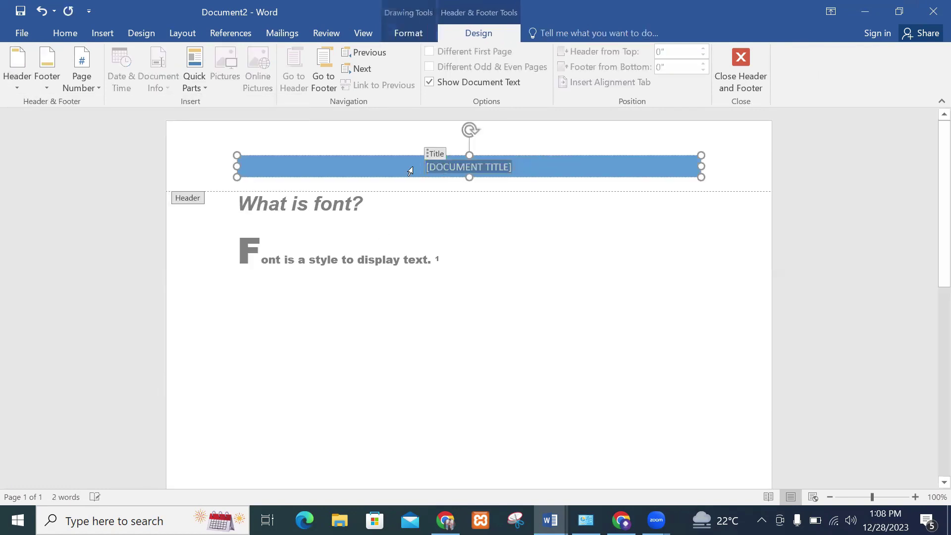
pyautogui.press('Delete')
pyautogui.write('O')
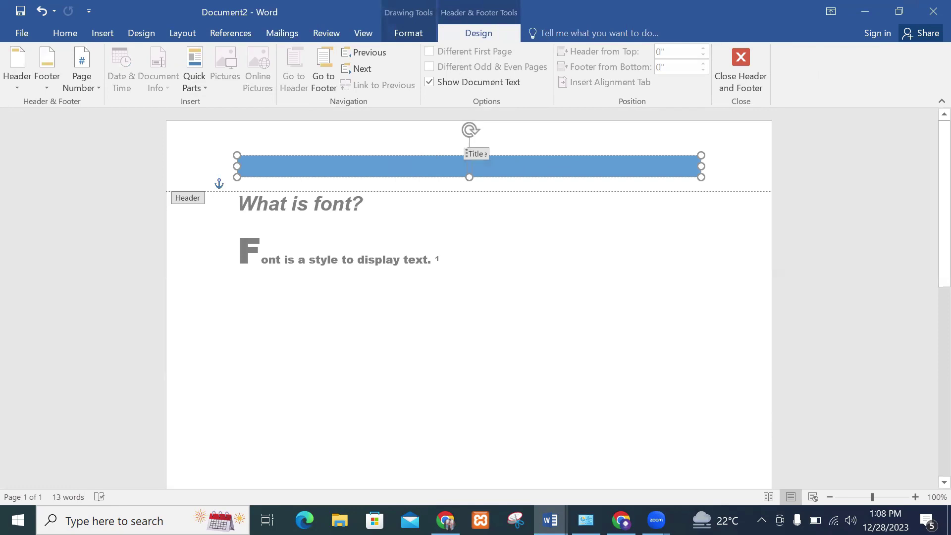
pyautogui.write('UR')
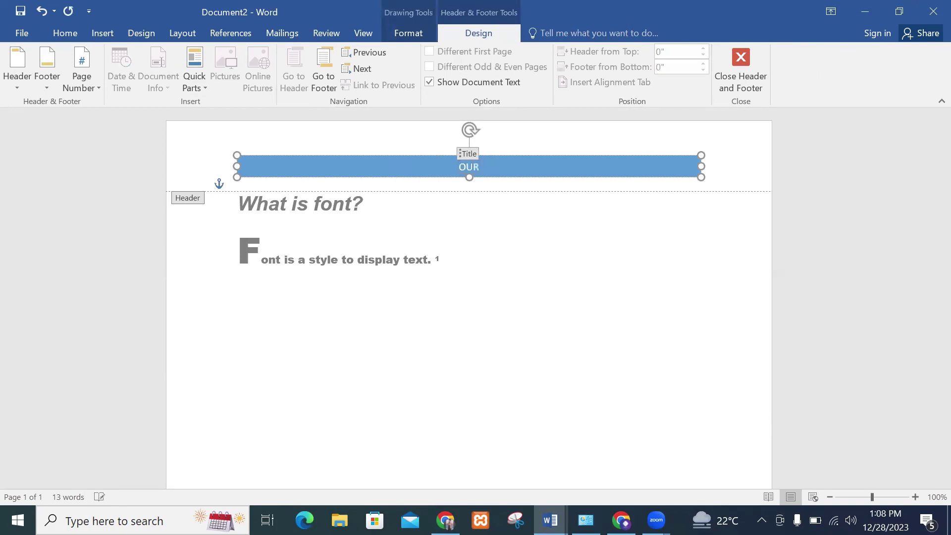
pyautogui.write(' FIRST')
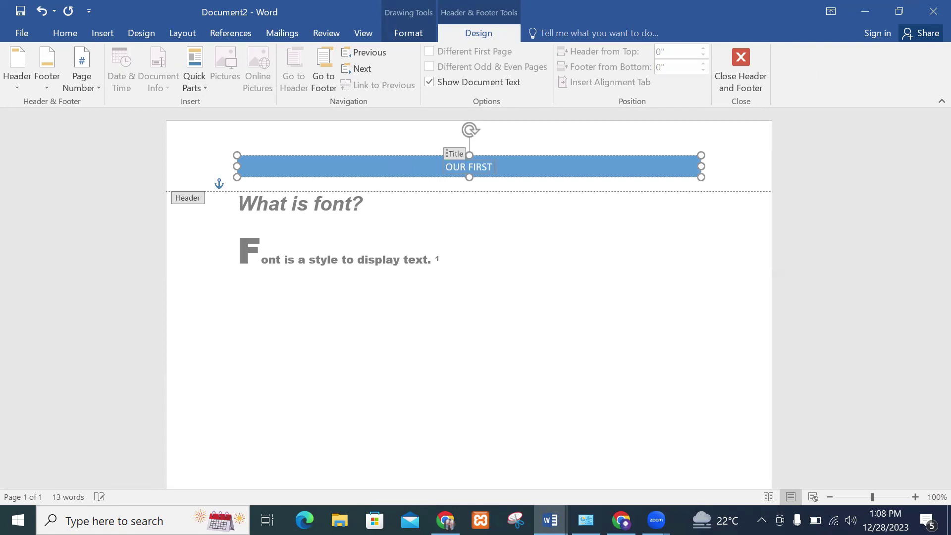
pyautogui.write(' ASSIGNMENT')
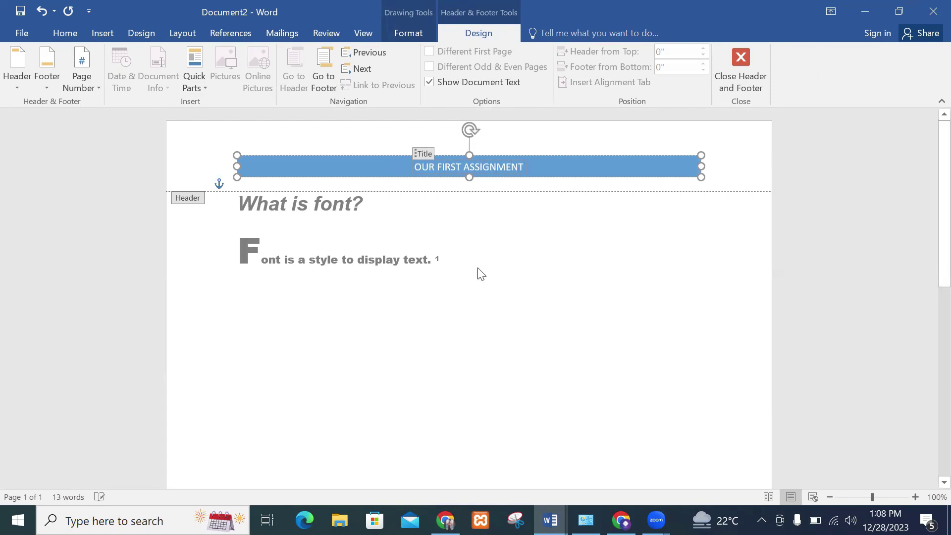
# Leave header editing and insert five page breaks in the document body to extend it to six pages.
pyautogui.doubleClick(461, 250)
pyautogui.hotkey('ctrl', 'Return')
pyautogui.hotkey('ctrl', 'Return')
pyautogui.hotkey('ctrl', 'Return')
pyautogui.hotkey('ctrl', 'Return')
pyautogui.hotkey('ctrl', 'Return')
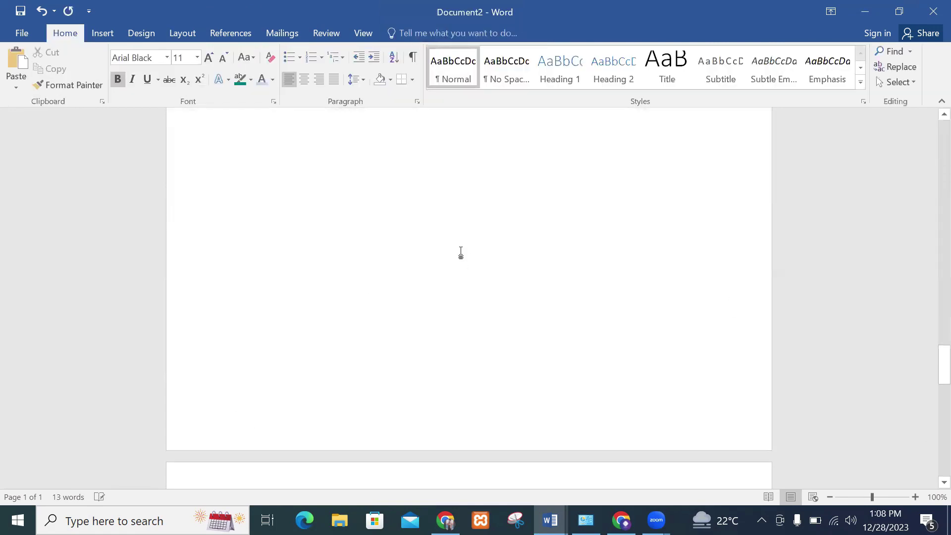
# Shorten the title in the first page's header band to "ASSIGNMENT" by removing its first two words.
pyautogui.moveTo(930, 419); pyautogui.dragTo(930, 134)
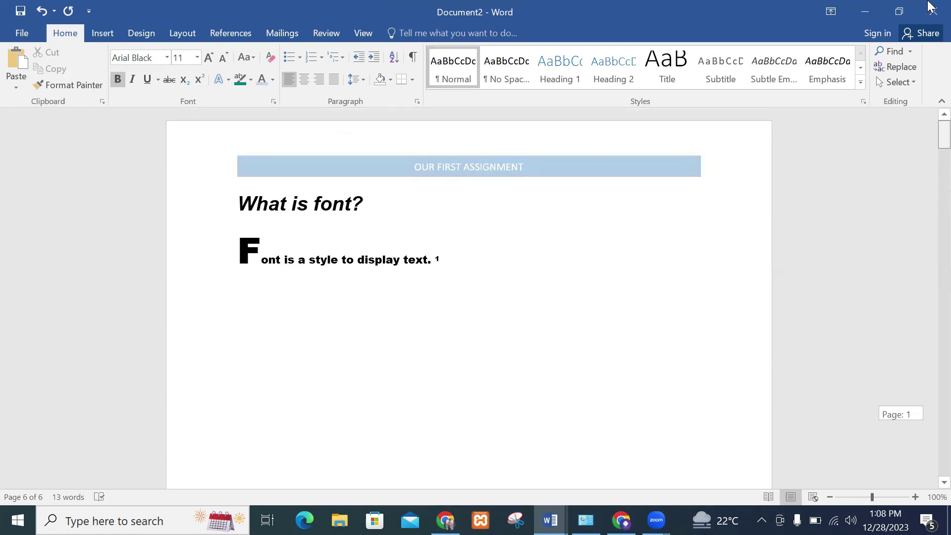
pyautogui.click(473, 153)
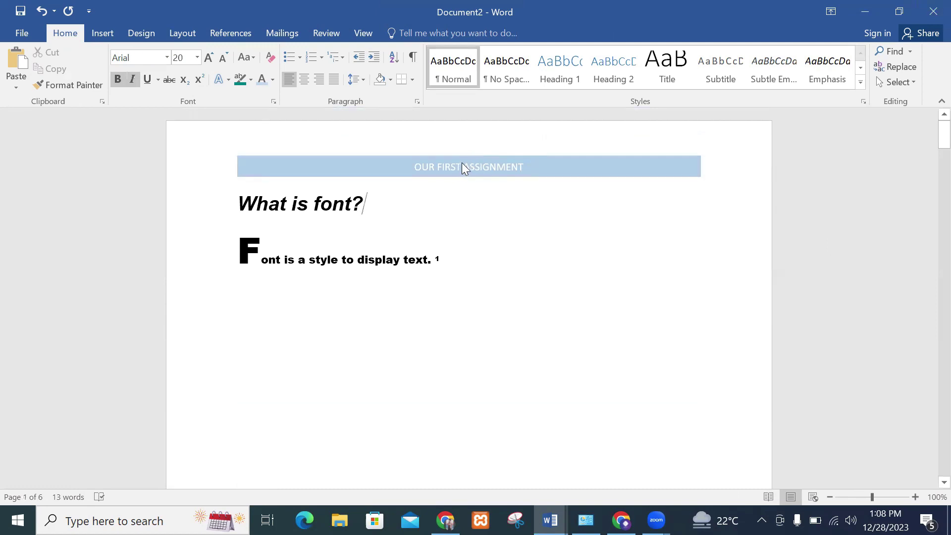
pyautogui.doubleClick(462, 162)
pyautogui.click(459, 165)
pyautogui.moveTo(462, 165); pyautogui.dragTo(412, 165)
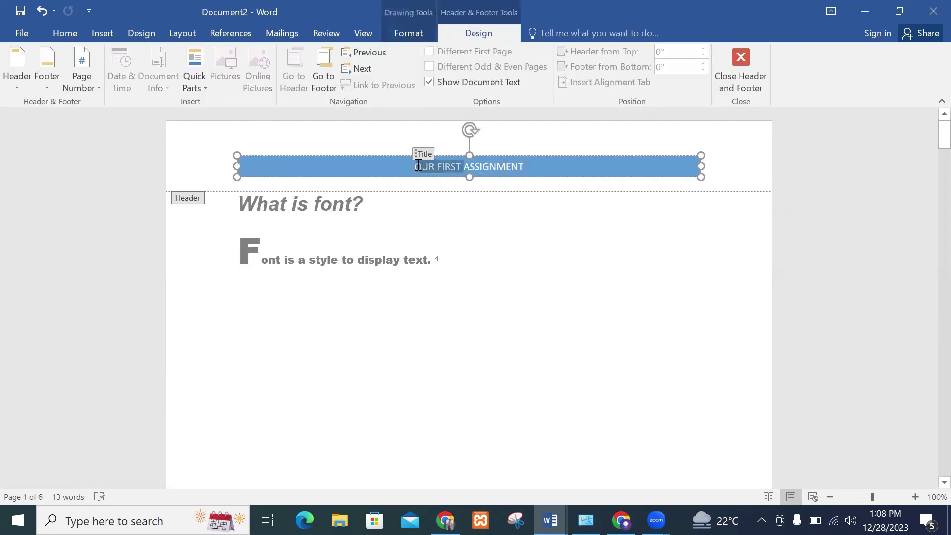
pyautogui.press('BackSpace')
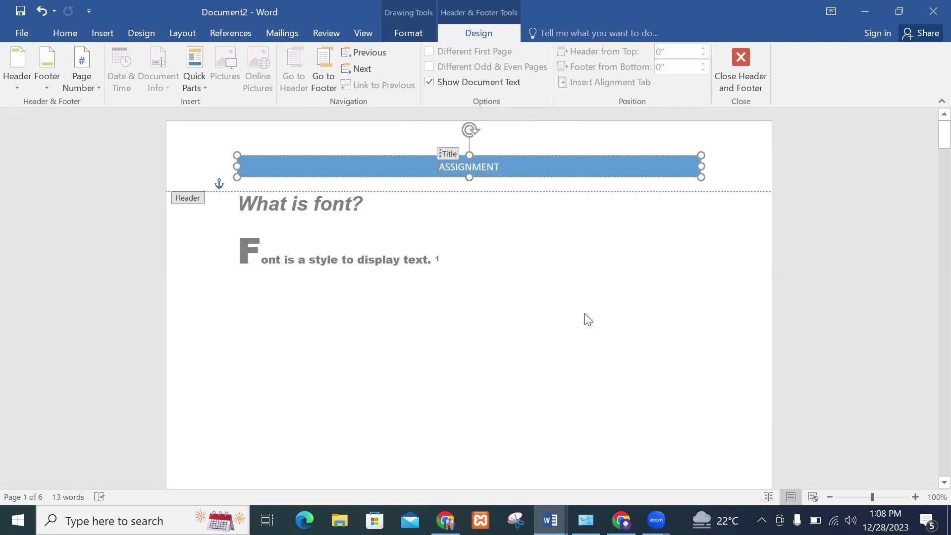
pyautogui.moveTo(935, 132)
pyautogui.mouseDown()
pyautogui.moveTo(930, 403)
pyautogui.moveTo(931, 130)
pyautogui.mouseUp()
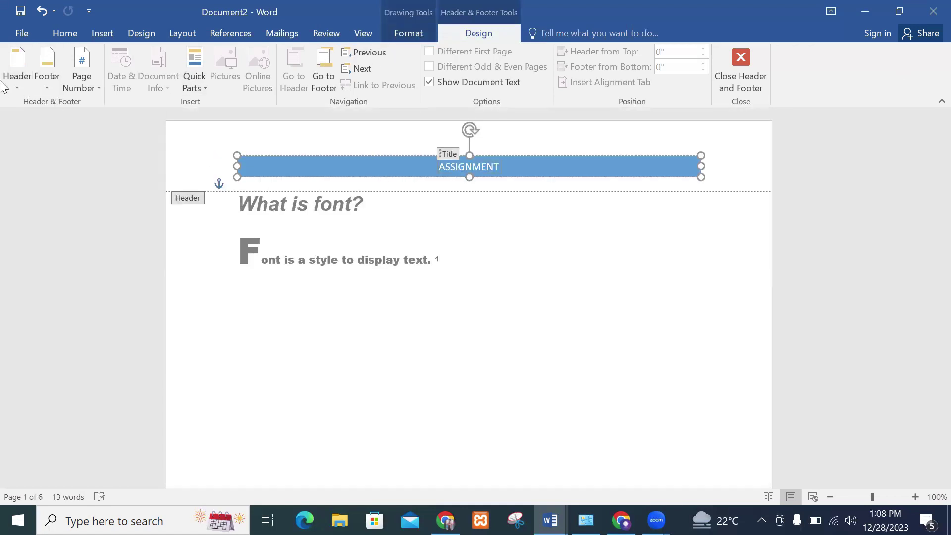
# Insert the built-in Banded footer and check its page numbering from the first page to the last.
pyautogui.click(39, 84)
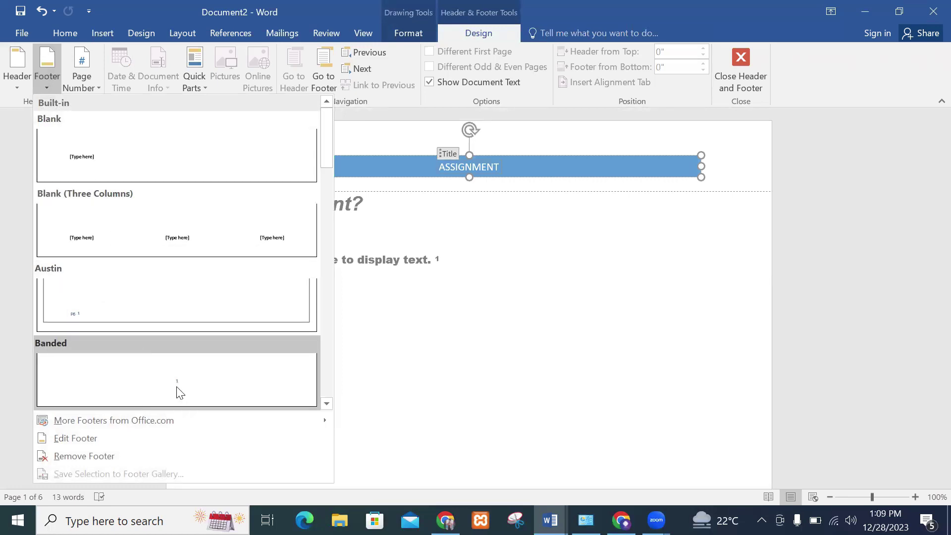
pyautogui.press('Escape')
pyautogui.press('Escape')
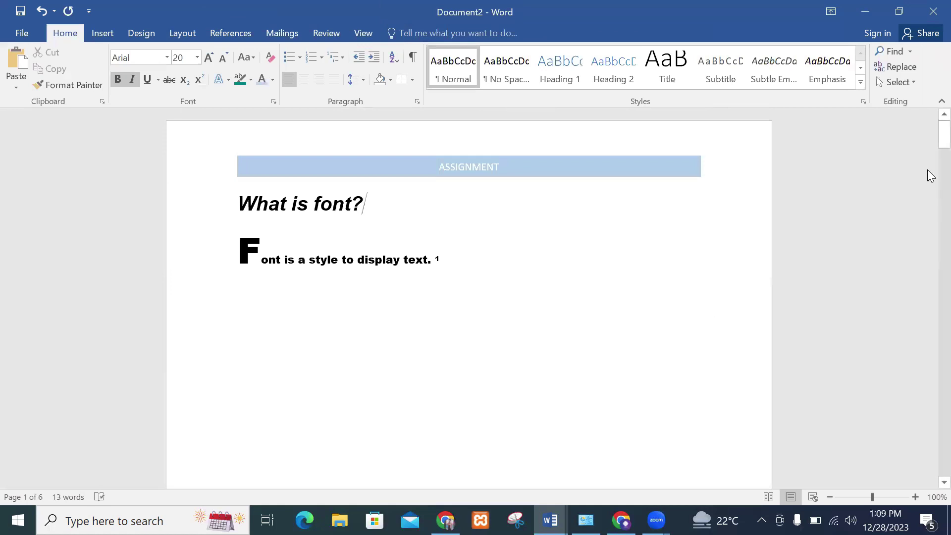
pyautogui.moveTo(931, 151); pyautogui.dragTo(931, 184)
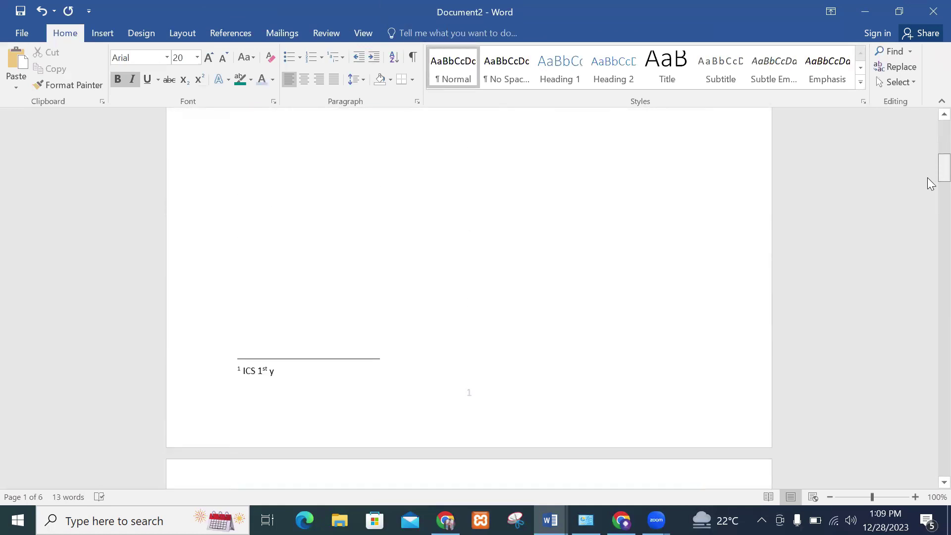
pyautogui.doubleClick(471, 403)
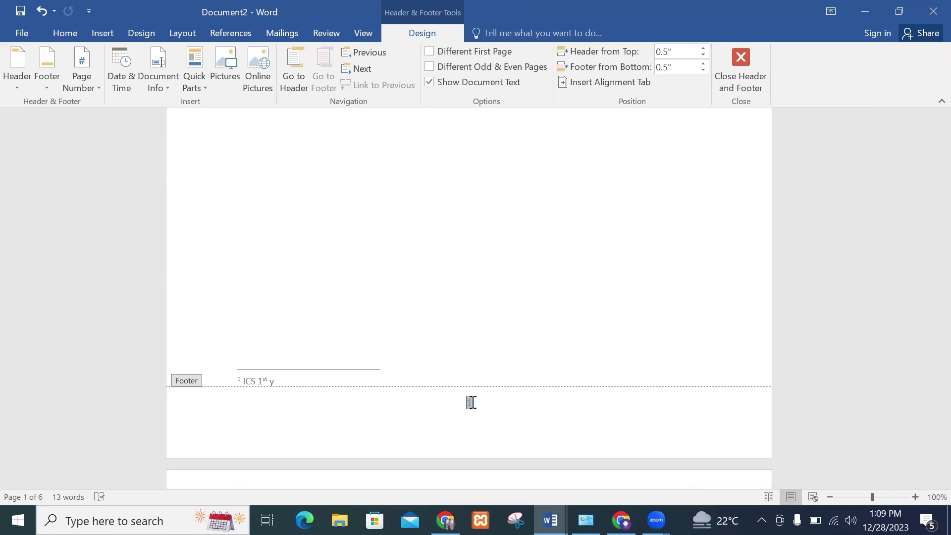
pyautogui.moveTo(928, 155); pyautogui.dragTo(930, 466)
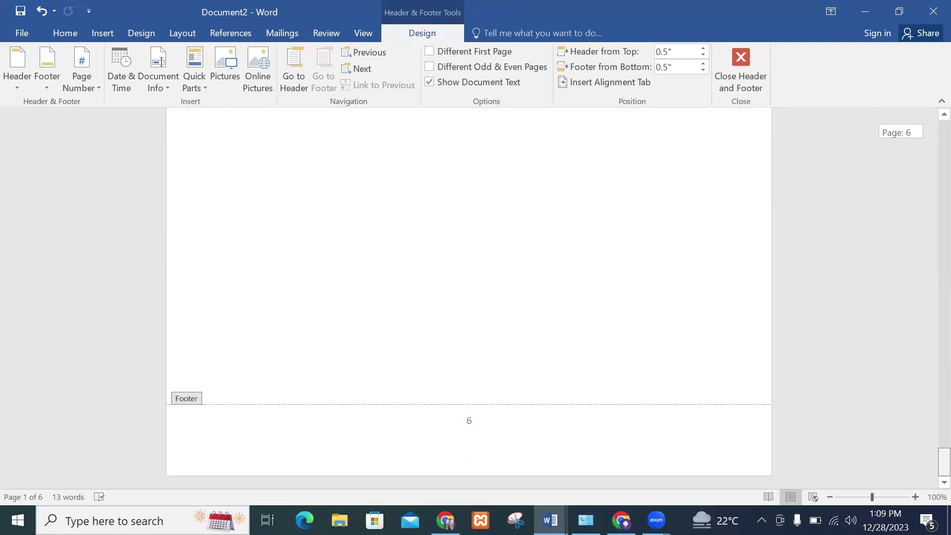
pyautogui.moveTo(930, 501); pyautogui.dragTo(927, 502)
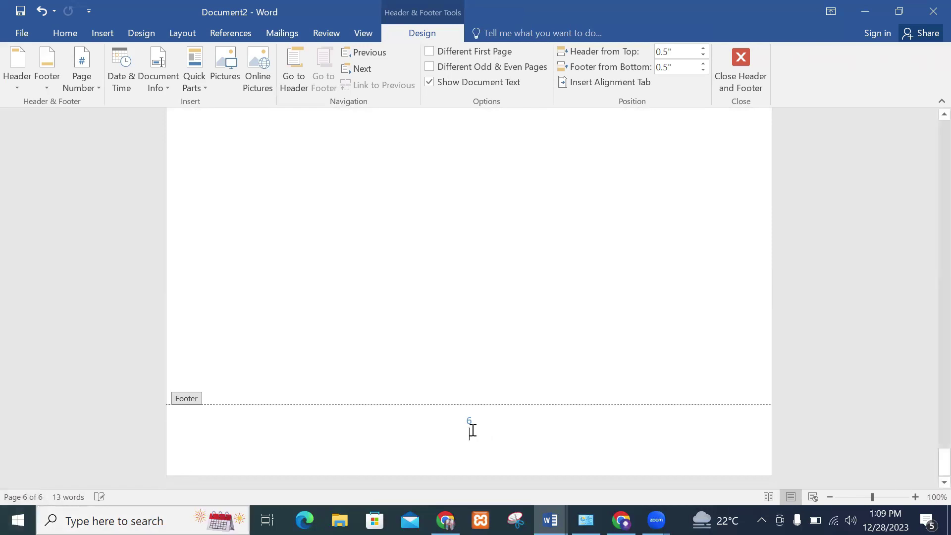
# Replace the footer's centred page number with the Plain Number 3 style at the bottom of the page.
pyautogui.moveTo(927, 459); pyautogui.dragTo(930, 133)
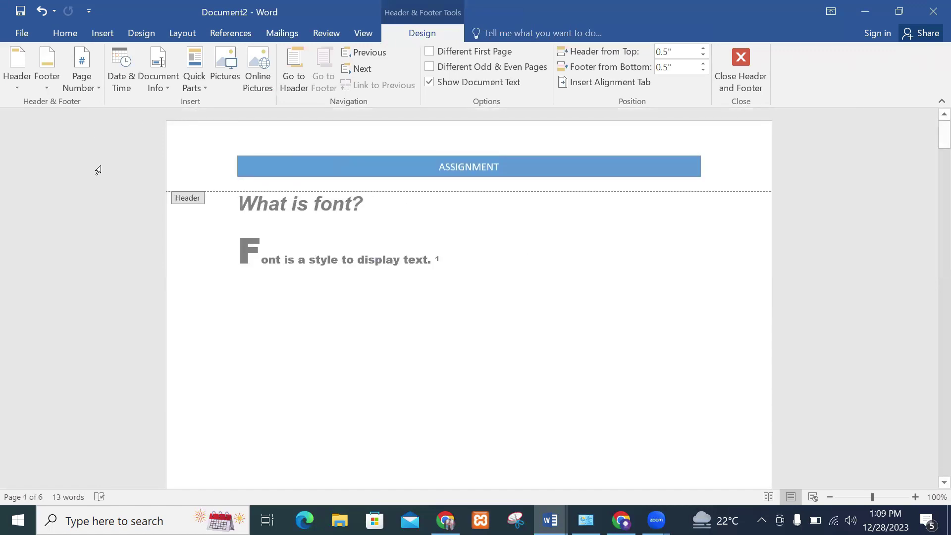
pyautogui.click(89, 91)
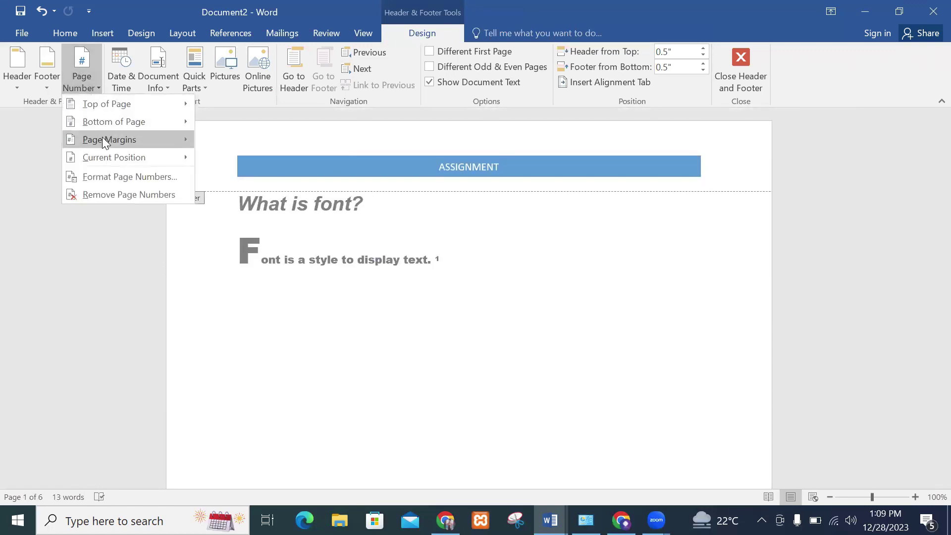
pyautogui.moveTo(102, 138)
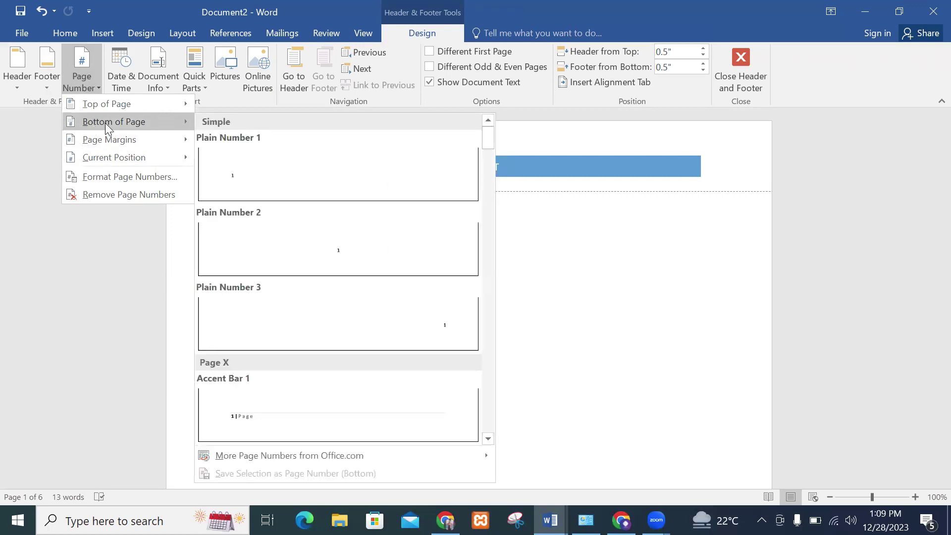
pyautogui.click(455, 317)
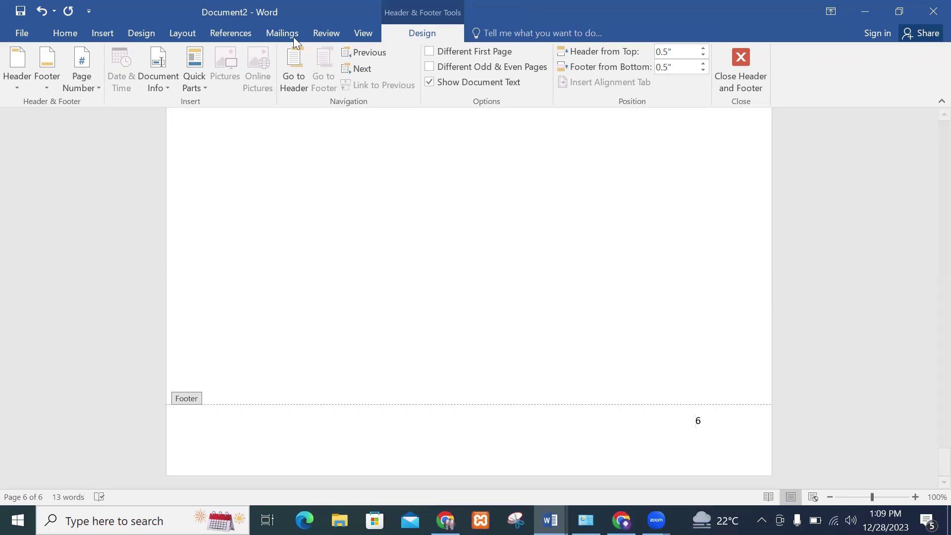
# Apply the Narrow margin preset, 0.5" on all sides, and return to the first page.
pyautogui.click(174, 36)
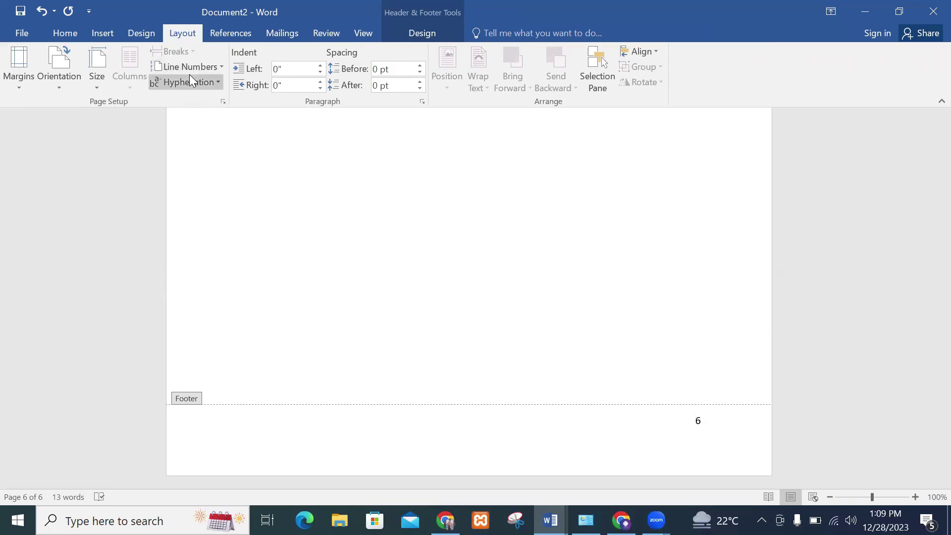
pyautogui.click(22, 86)
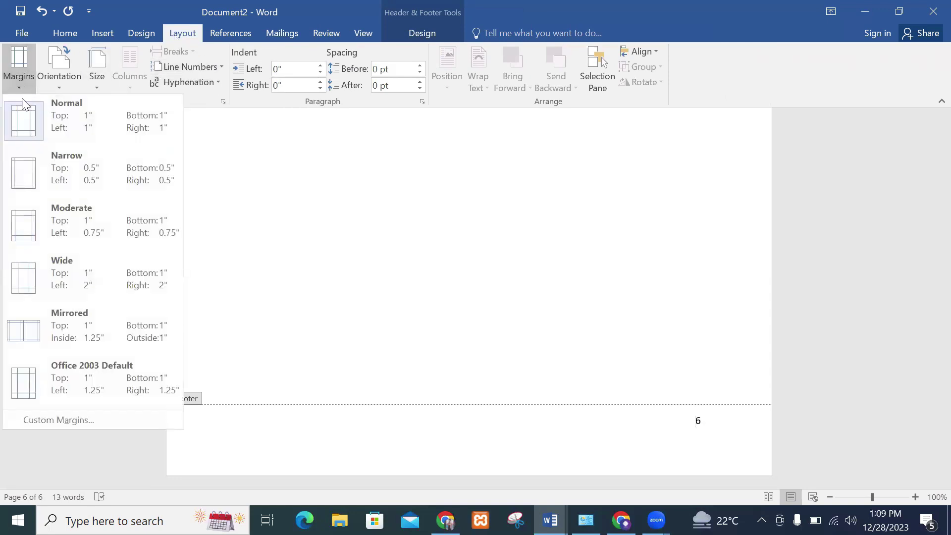
pyautogui.click(894, 425)
pyautogui.moveTo(941, 470); pyautogui.dragTo(939, 111)
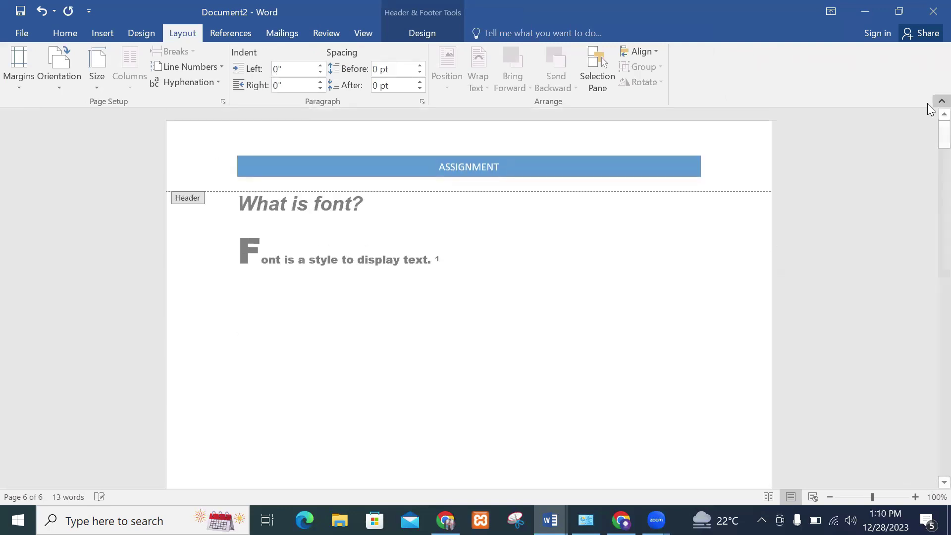
pyautogui.click(17, 81)
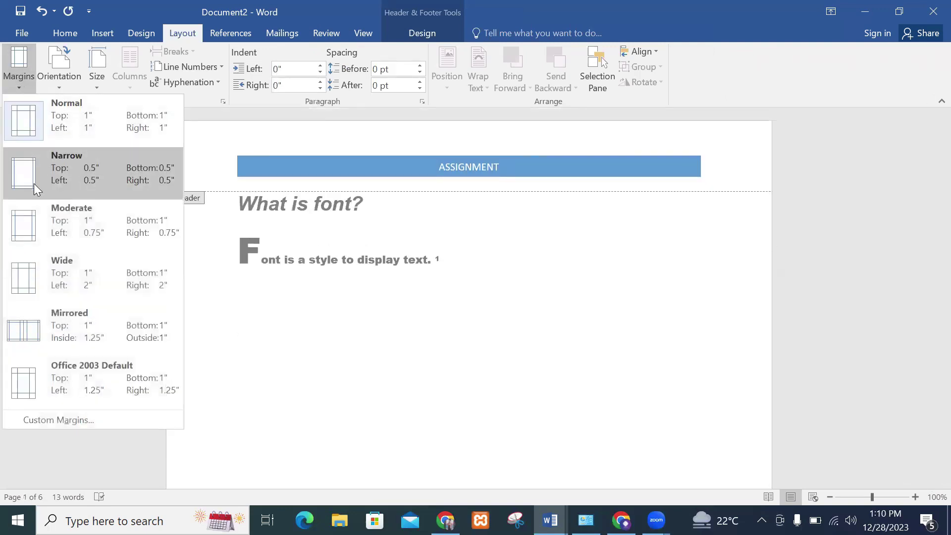
pyautogui.press('Escape')
pyautogui.moveTo(941, 460); pyautogui.dragTo(931, 119)
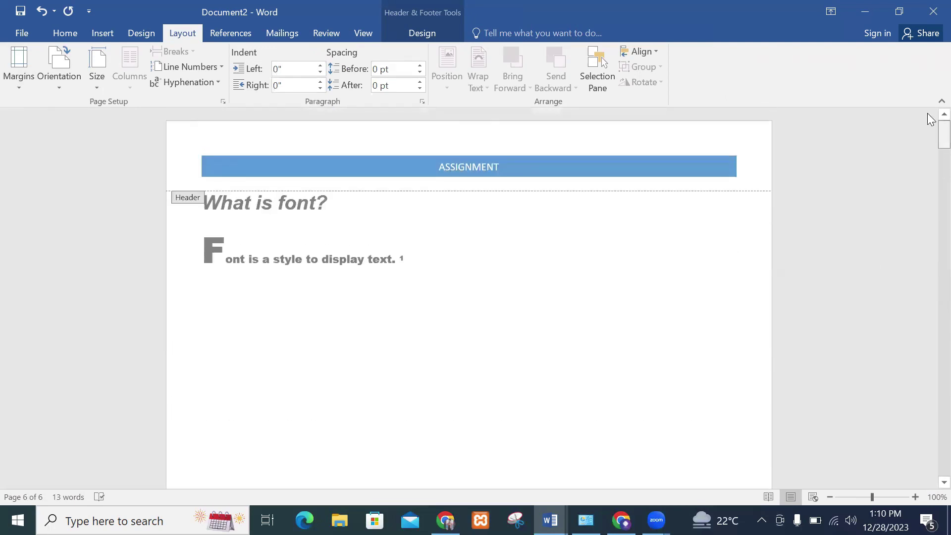
# Apply the Wide margin preset, with 1" top and bottom and 2" left and right margins.
pyautogui.click(23, 88)
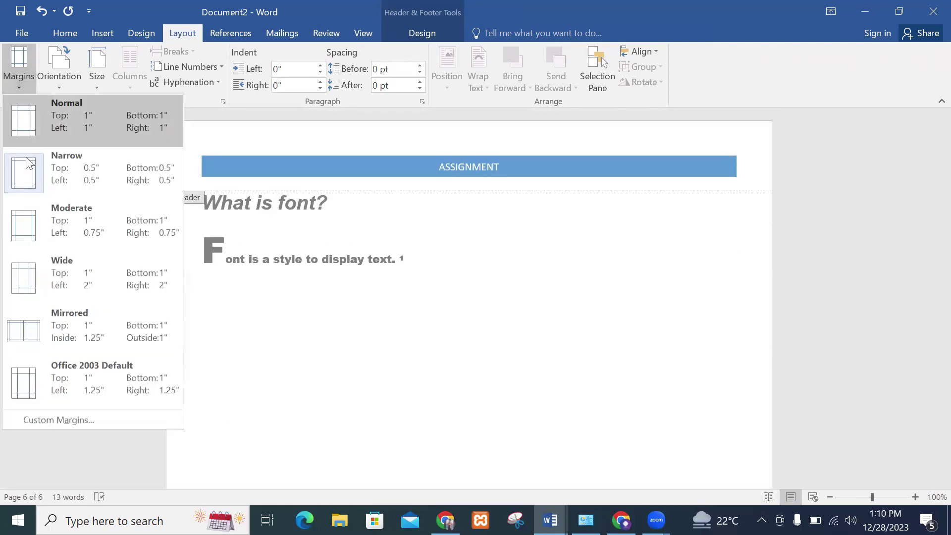
pyautogui.click(32, 290)
pyautogui.moveTo(929, 459); pyautogui.dragTo(928, 89)
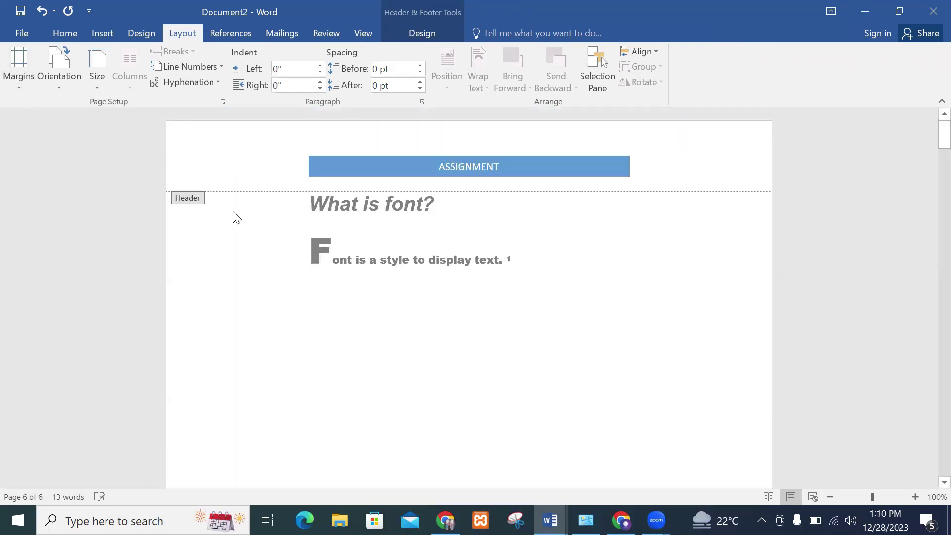
# Set the page orientation to Landscape and the paper size to A4, 8.27" x 11.69".
pyautogui.click(59, 90)
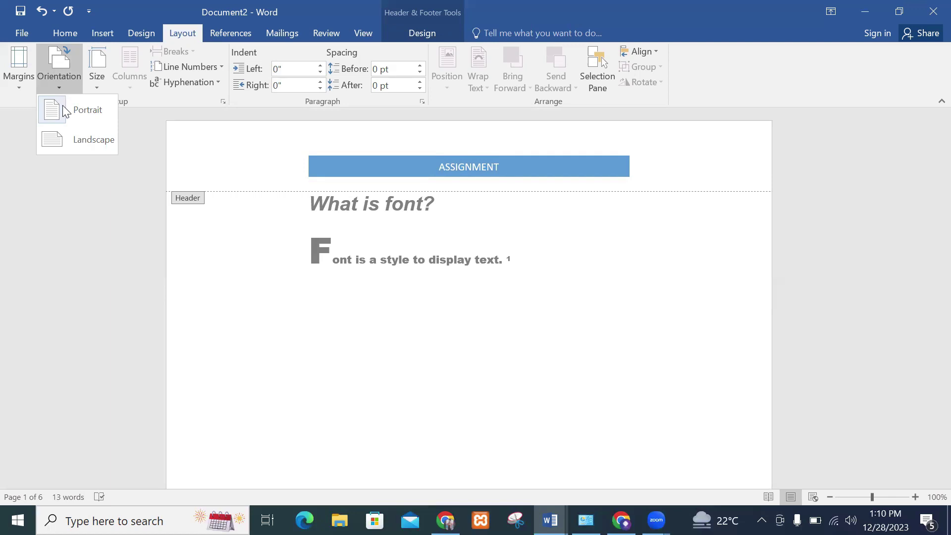
pyautogui.click(76, 138)
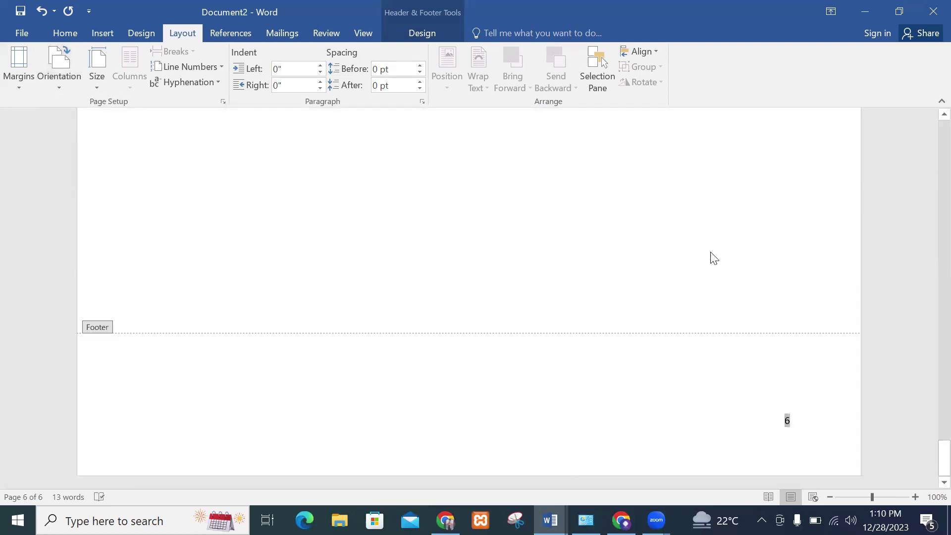
pyautogui.moveTo(931, 463); pyautogui.dragTo(928, 90)
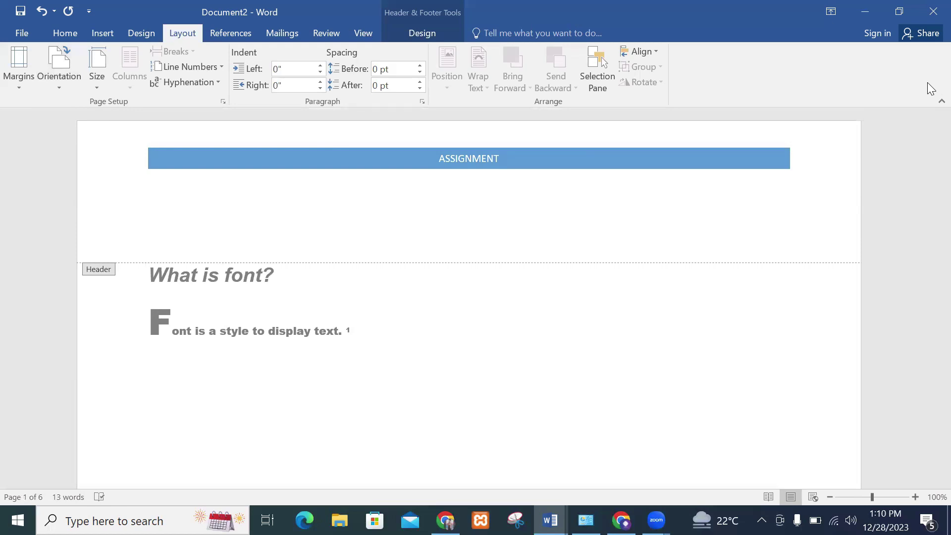
pyautogui.click(97, 87)
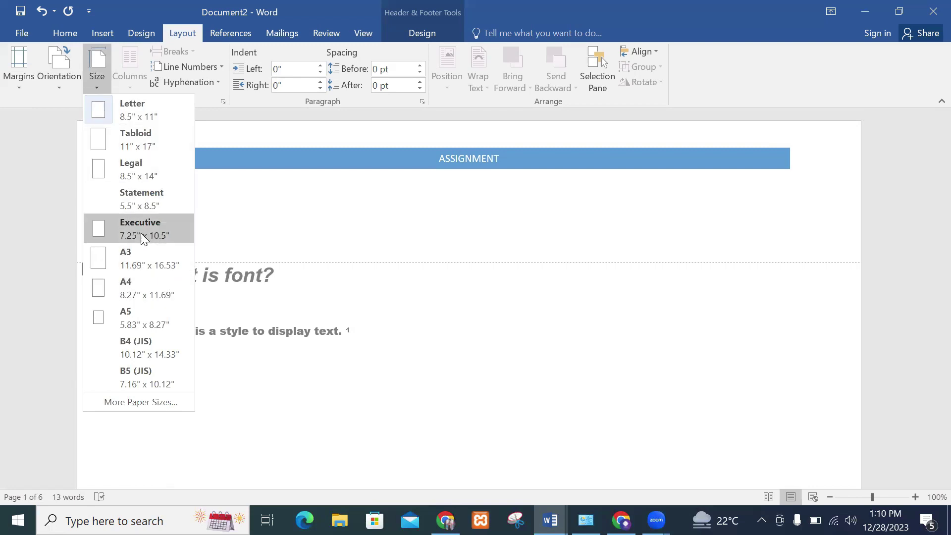
pyautogui.click(133, 284)
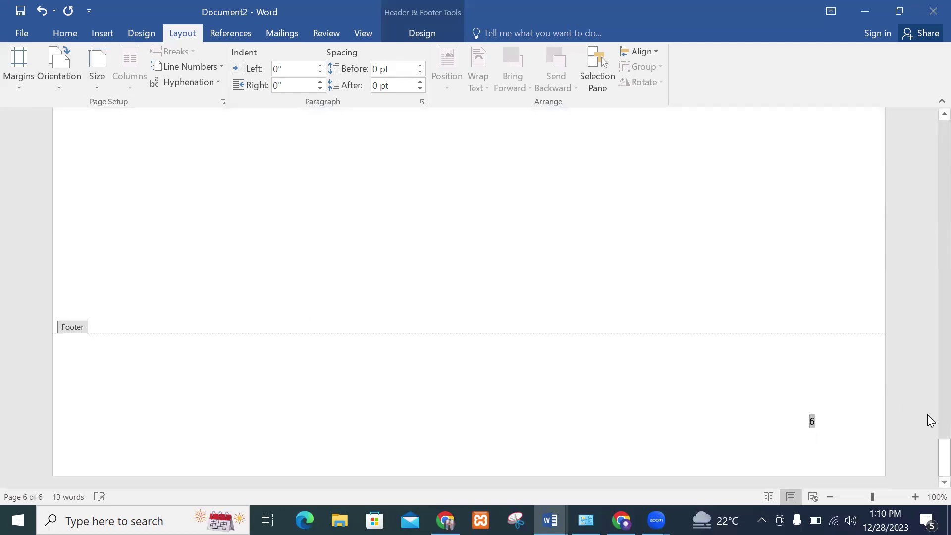
pyautogui.moveTo(944, 456); pyautogui.dragTo(672, 82)
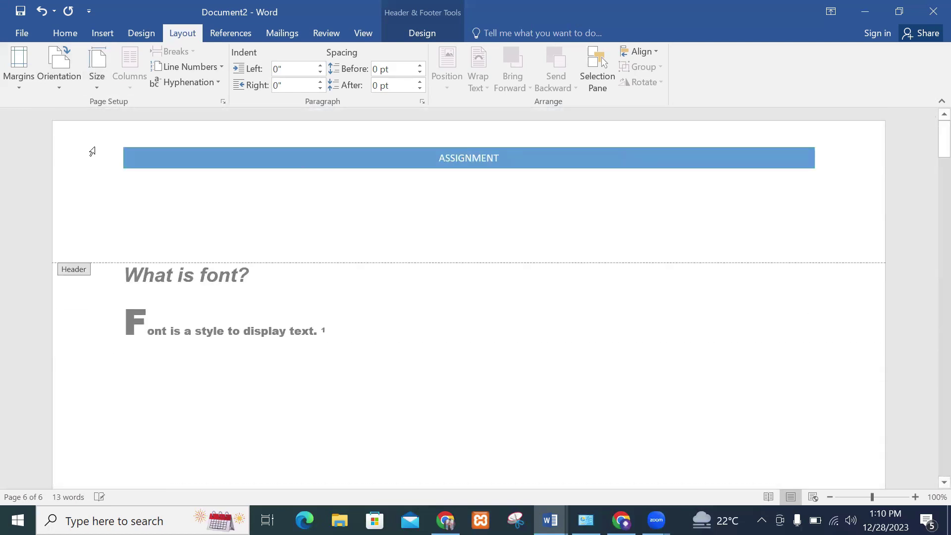
# Review the additional paper size options in the page setup and close them without applying changes.
pyautogui.click(70, 84)
pyautogui.click(98, 84)
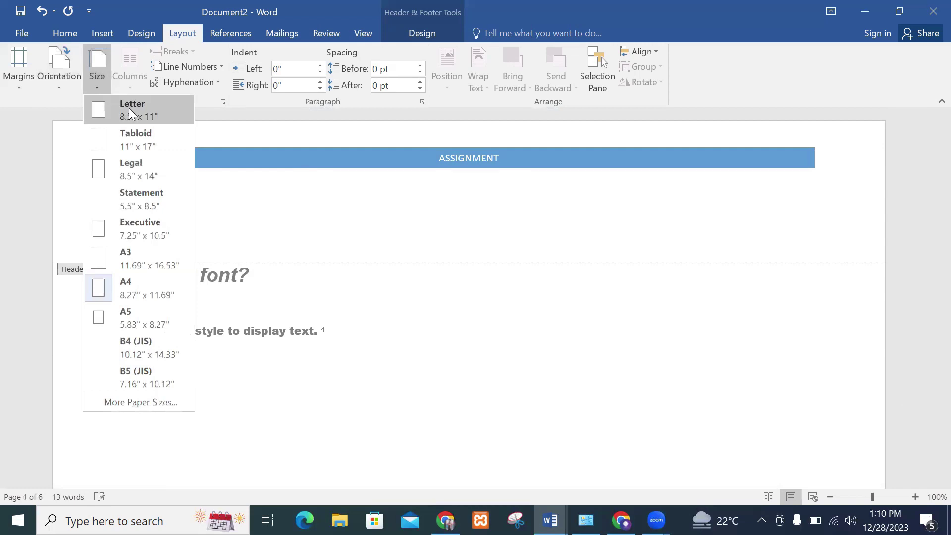
pyautogui.click(144, 402)
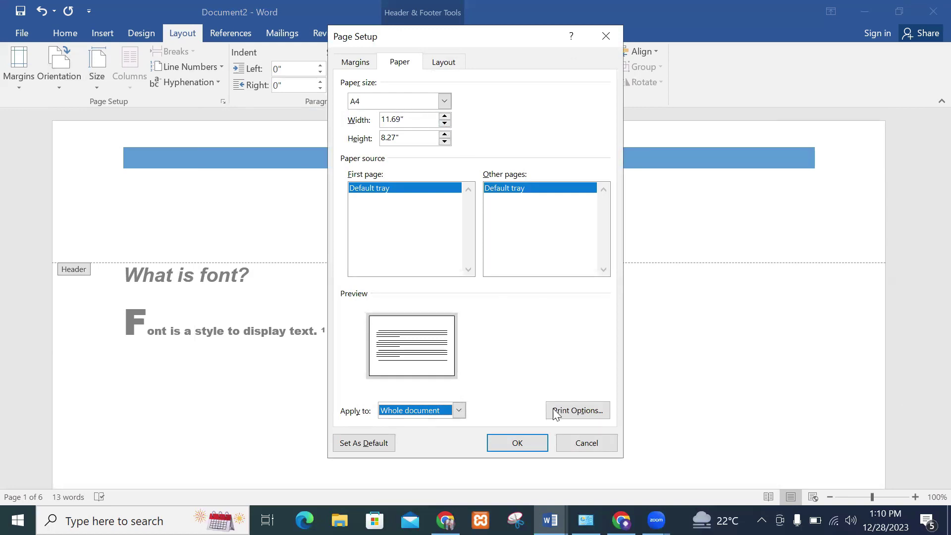
pyautogui.click(581, 445)
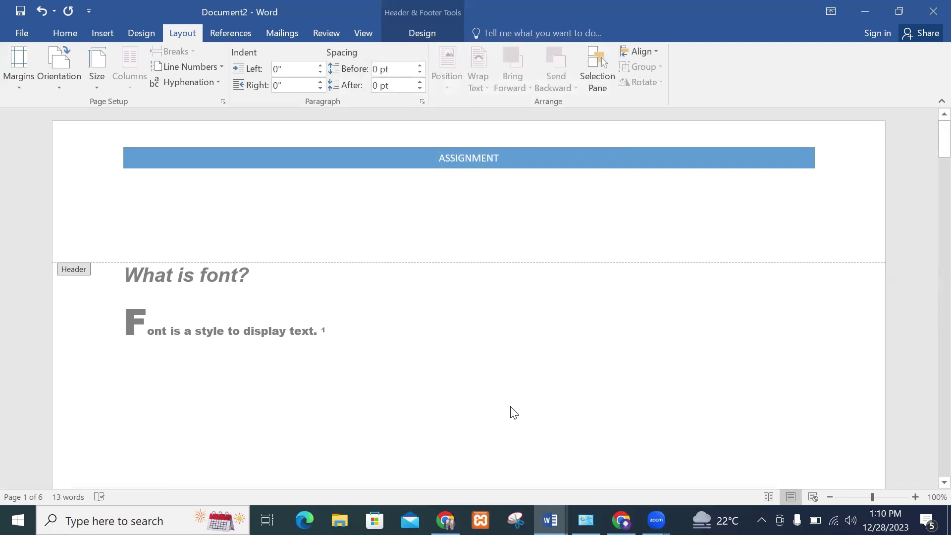
# Leave header and footer editing for the document body and undo the text position placed below the font sentence.
pyautogui.scroll(-3, 373, 329)
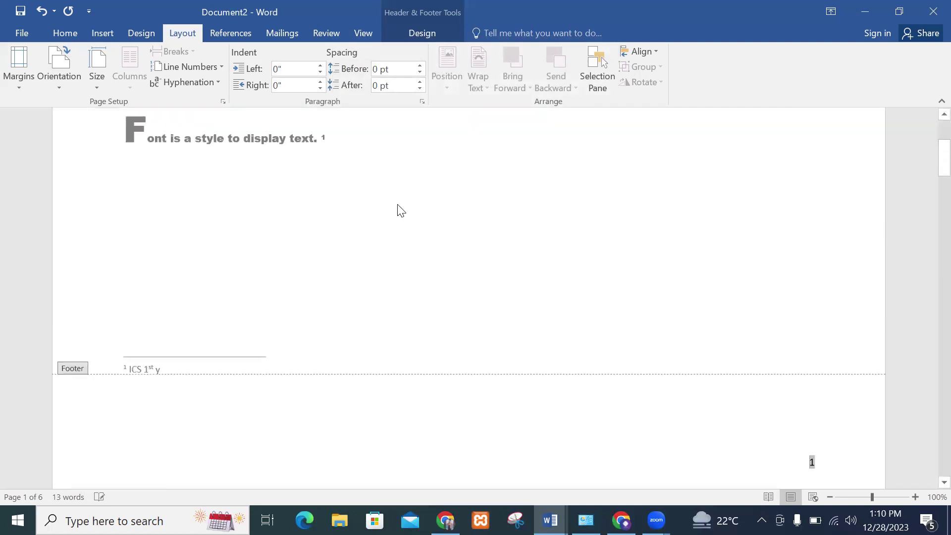
pyautogui.doubleClick(399, 187)
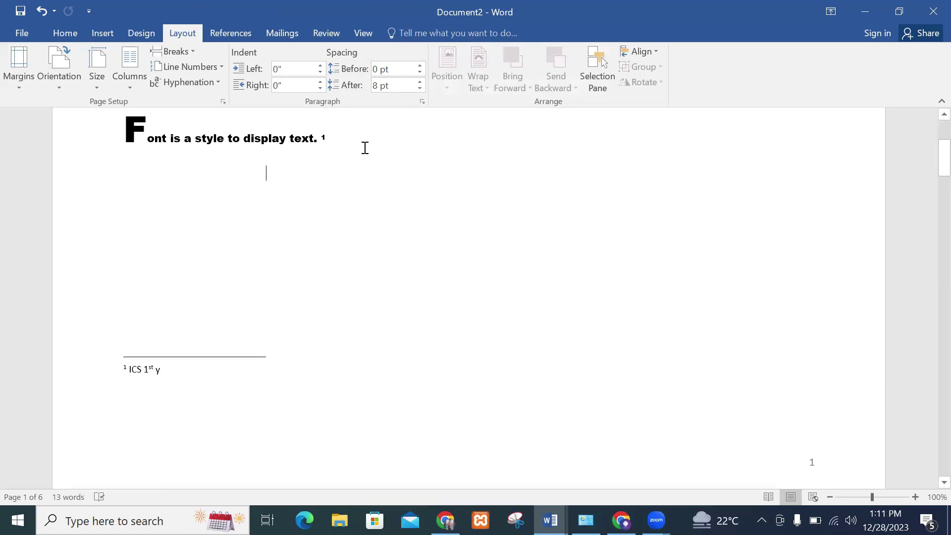
pyautogui.hotkey('ctrl', 'z')
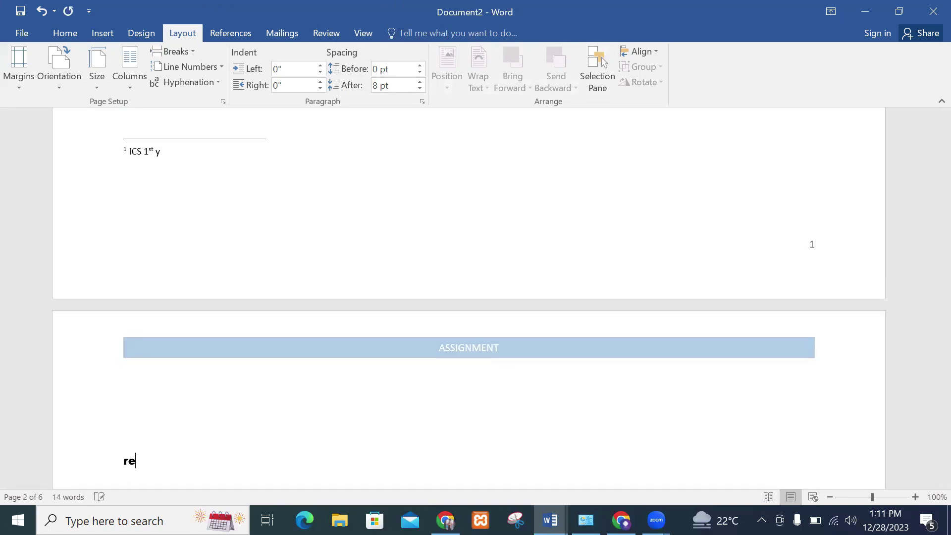
# Enter the word "Reference" on page 2, replacing its misspelling with the suggested correction.
pyautogui.write('ce')
pyautogui.moveTo(944, 182); pyautogui.dragTo(928, 209)
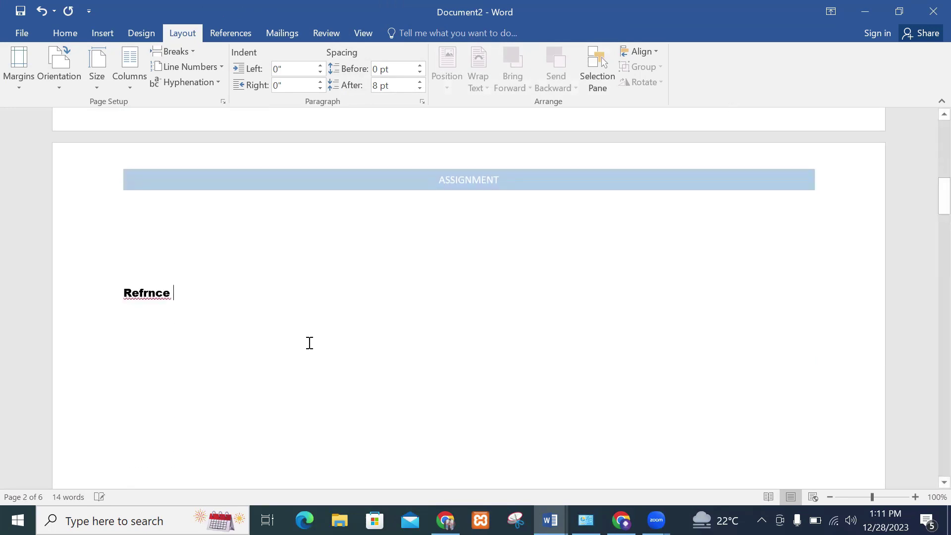
pyautogui.click(124, 304)
pyautogui.rightClick(165, 293)
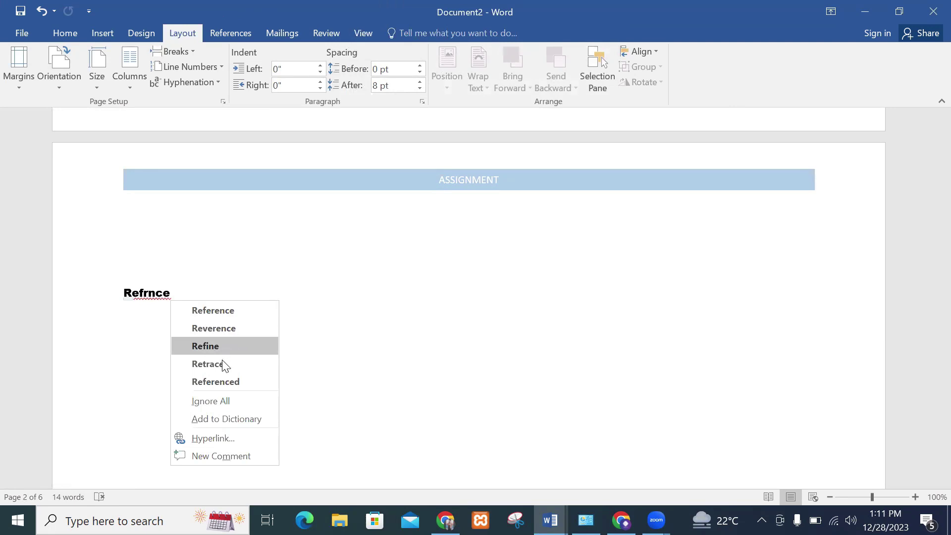
pyautogui.click(237, 312)
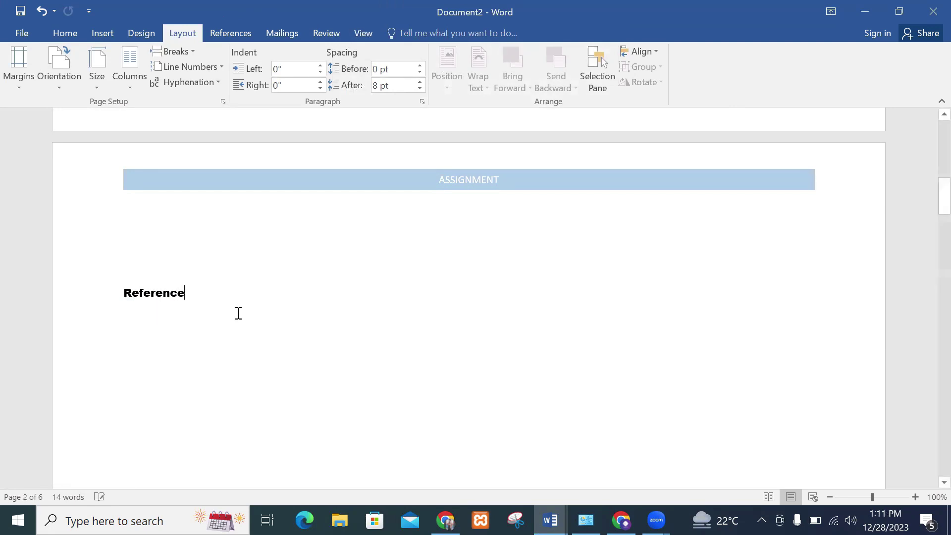
# Look up synonyms for "Reference" in the Thesaurus, followed by synonyms for "good".
pyautogui.doubleClick(130, 293)
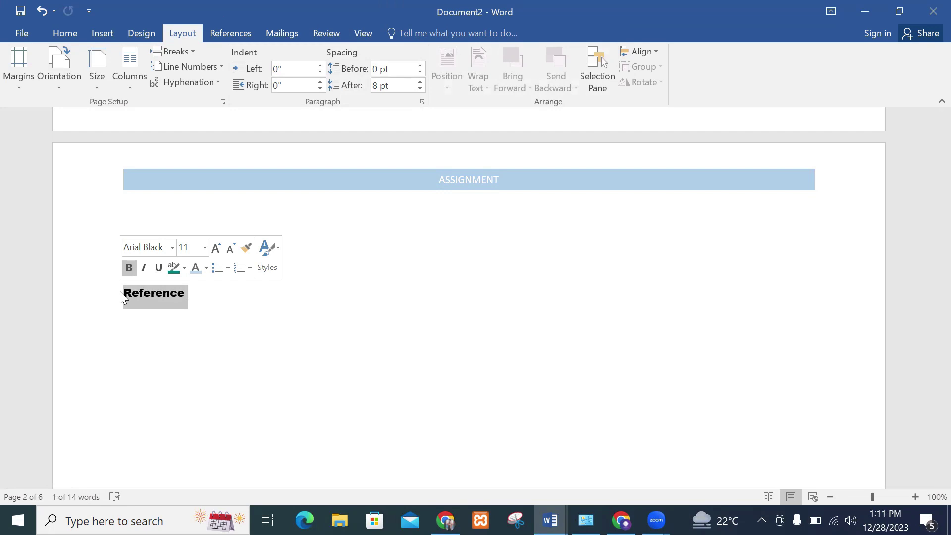
pyautogui.click(369, 33)
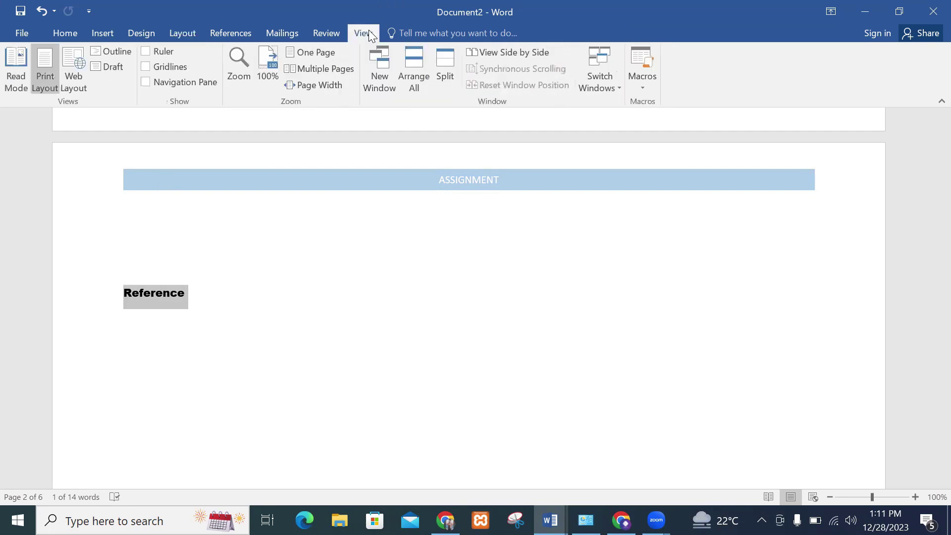
pyautogui.click(323, 35)
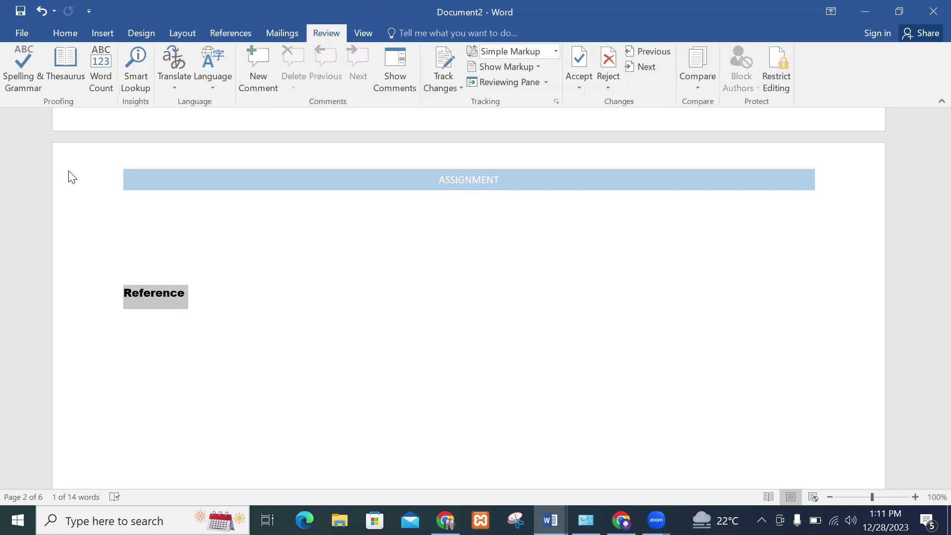
pyautogui.click(58, 70)
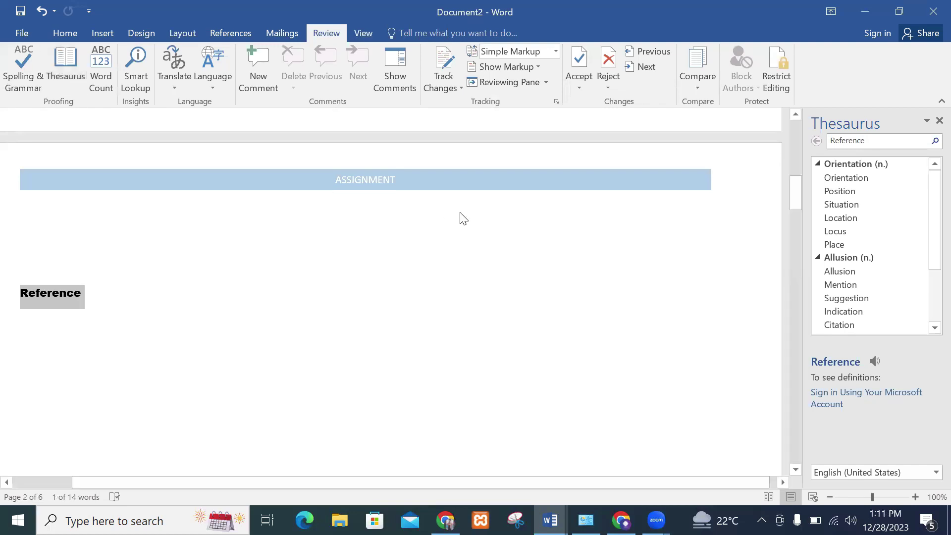
pyautogui.moveTo(931, 204)
pyautogui.mouseDown()
pyautogui.moveTo(926, 275)
pyautogui.moveTo(928, 187)
pyautogui.mouseUp()
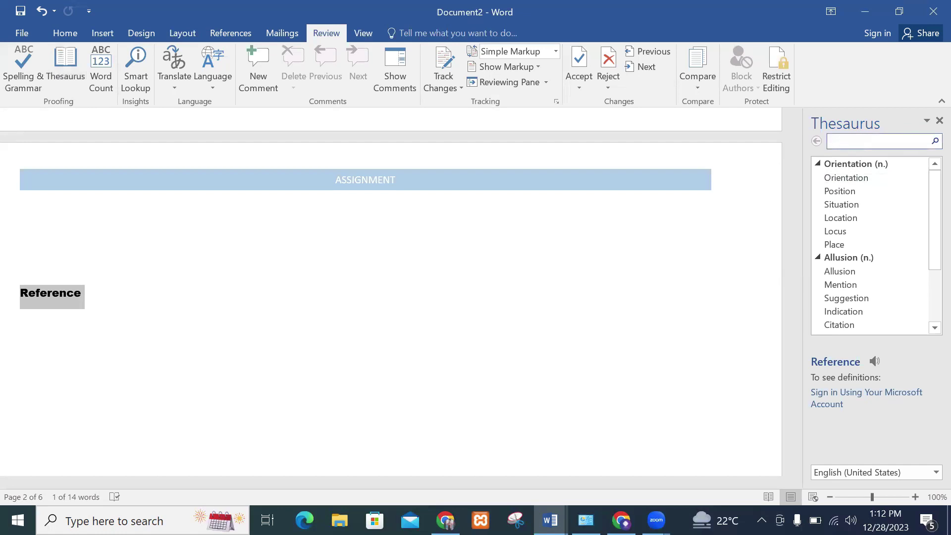
pyautogui.press('Return')
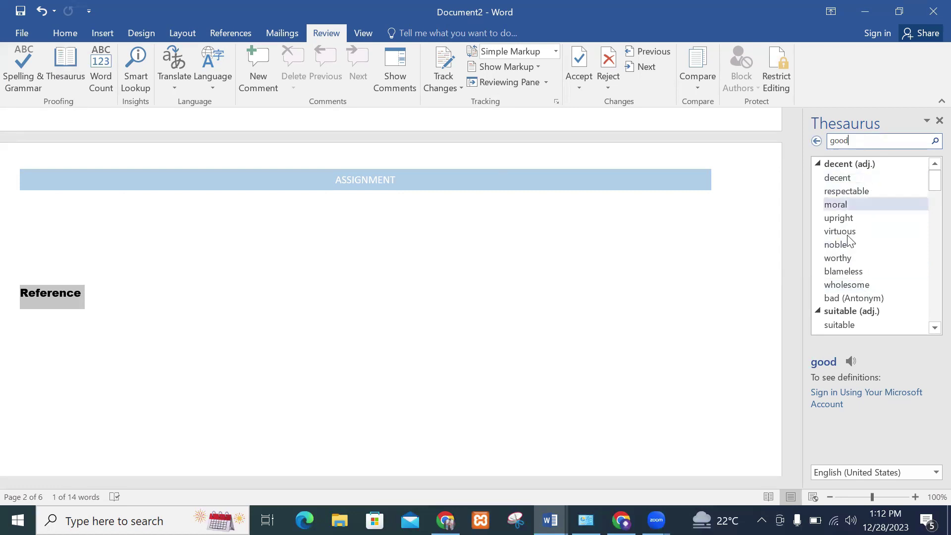
pyautogui.moveTo(929, 191); pyautogui.dragTo(929, 134)
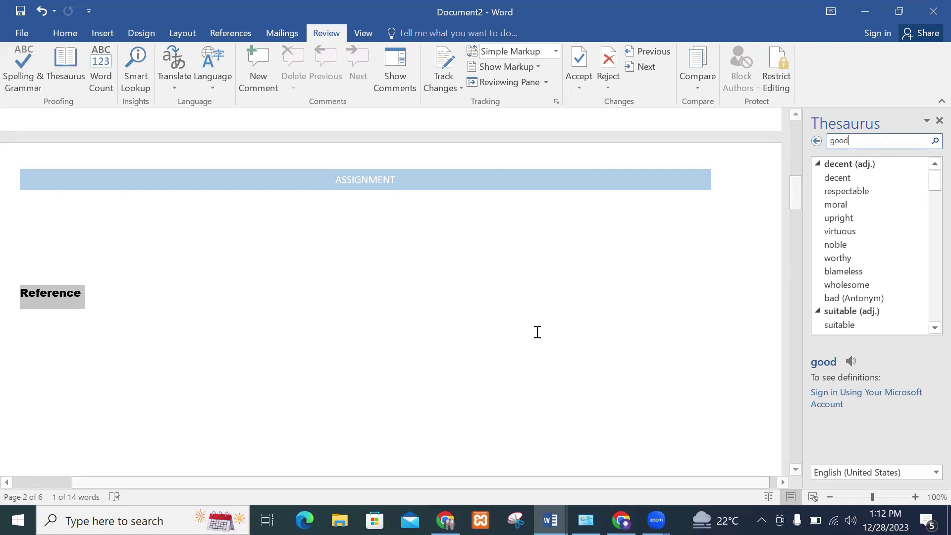
# Leave header editing for the document body and select the word "Reference" on page 2.
pyautogui.doubleClick(215, 257)
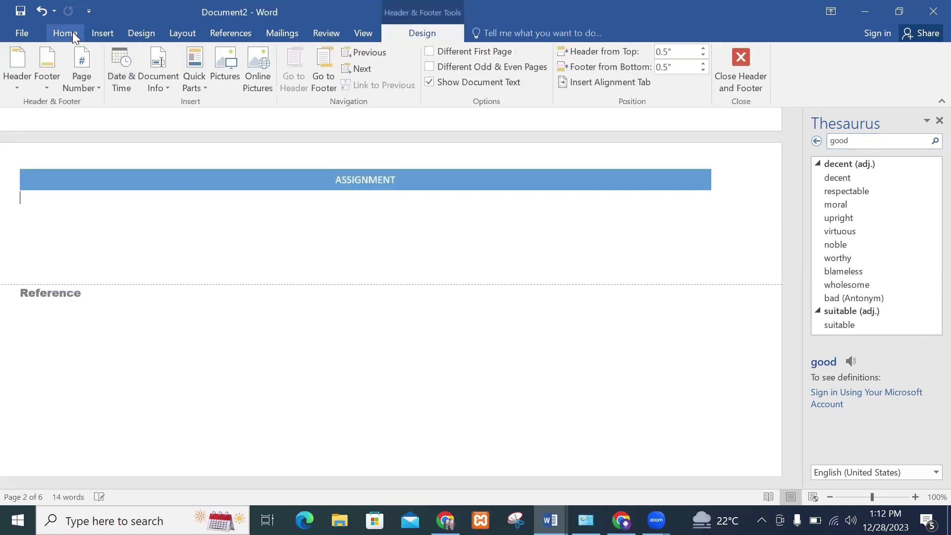
pyautogui.doubleClick(295, 329)
pyautogui.moveTo(83, 292); pyautogui.dragTo(18, 293)
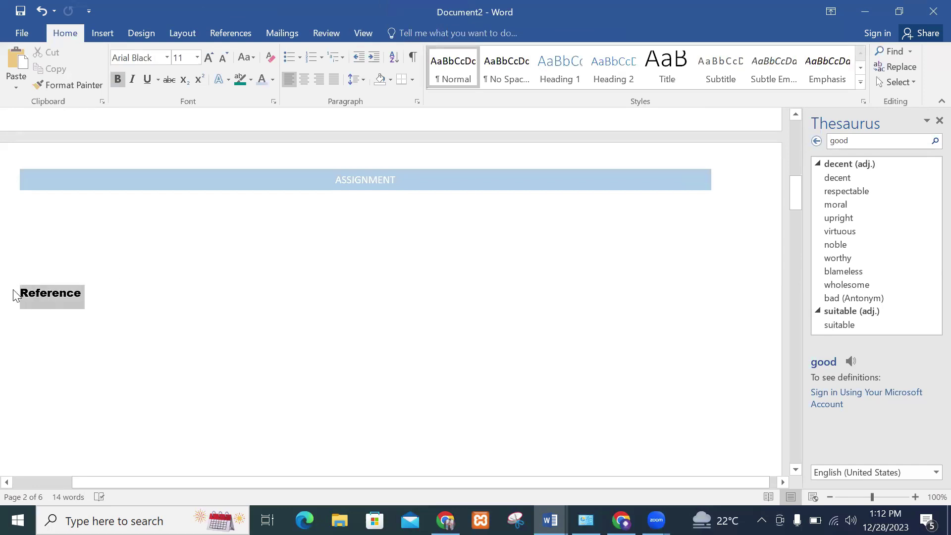
# Switch to Chrome, search for "lorem ipsum" in a new tab and open the lipsum.com result.
pyautogui.click(446, 520)
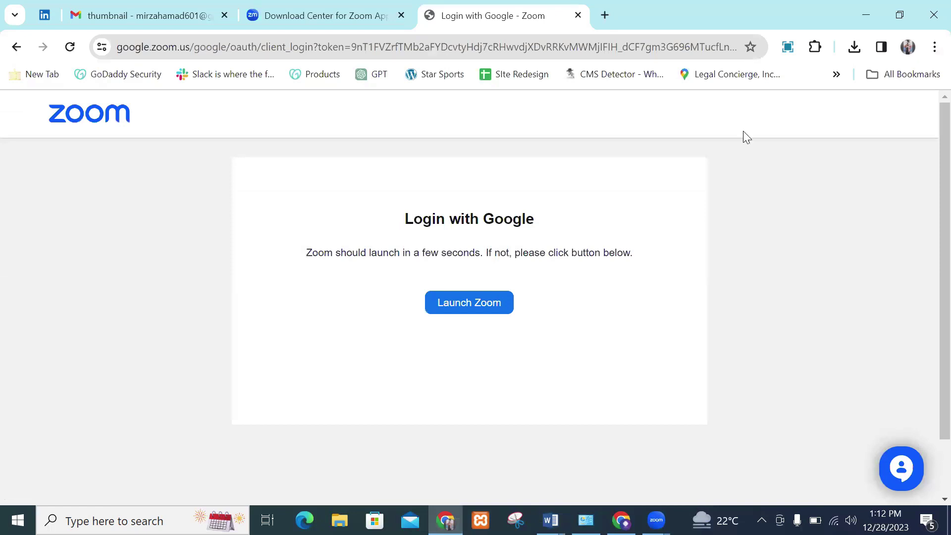
pyautogui.click(606, 22)
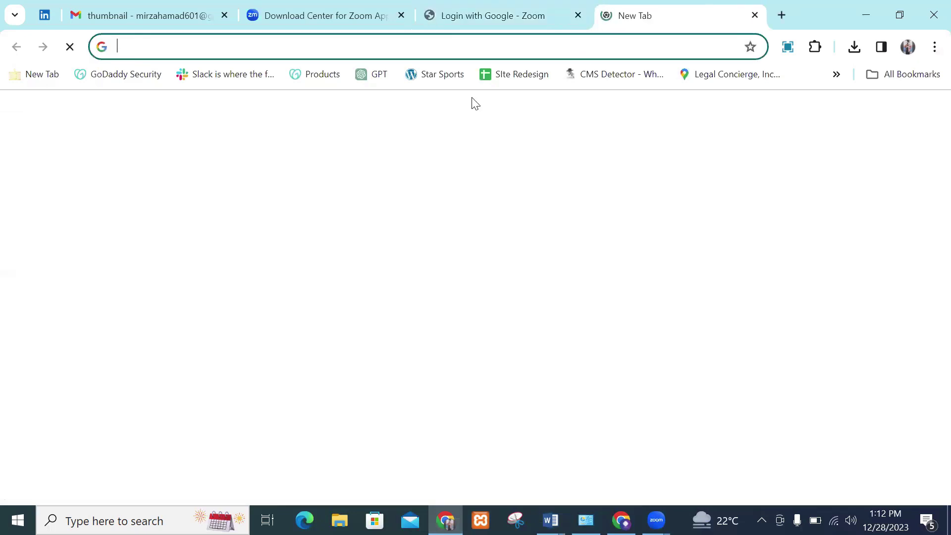
pyautogui.write('l')
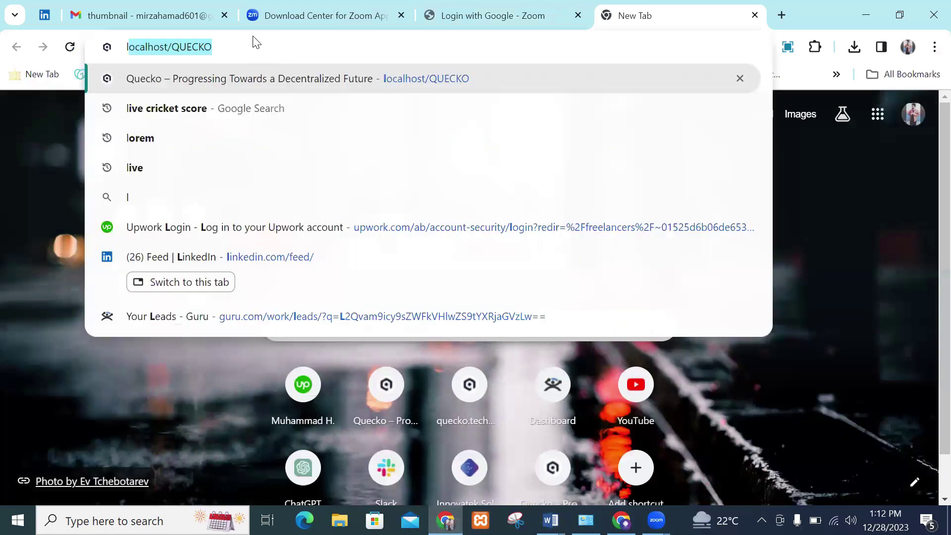
pyautogui.write('orem ipsum')
pyautogui.press('Return')
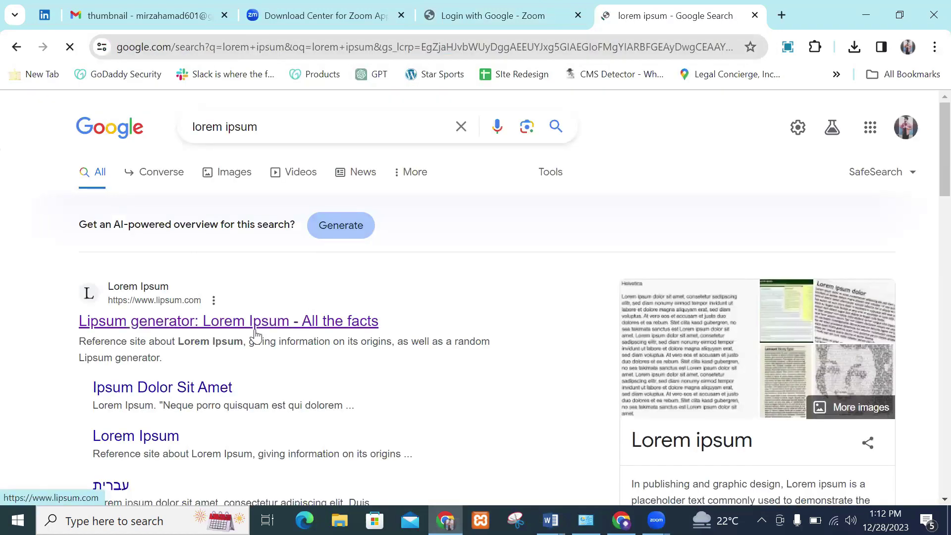
pyautogui.click(255, 335)
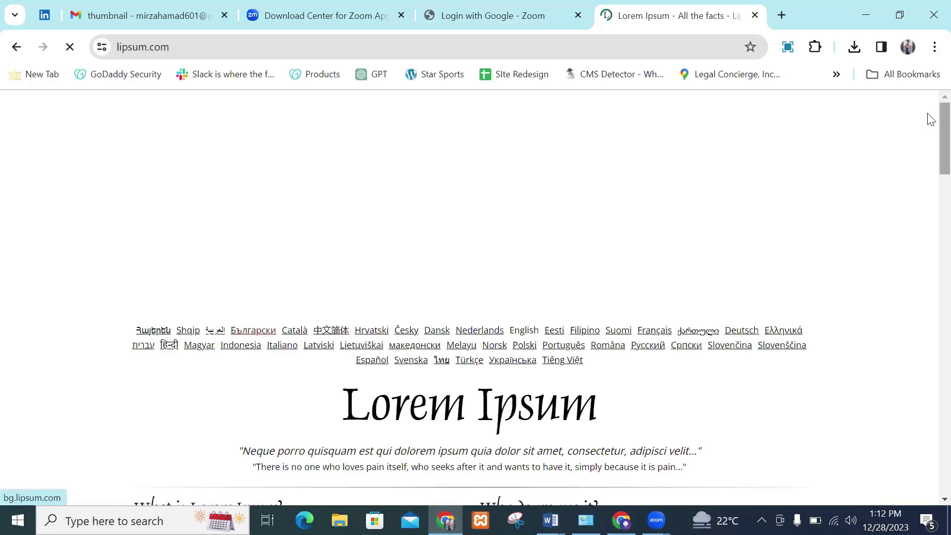
# Select and copy the page text from "What is Lorem Ipsum?" through the "Where can I get some?" section.
pyautogui.scroll(-3, 932, 119)
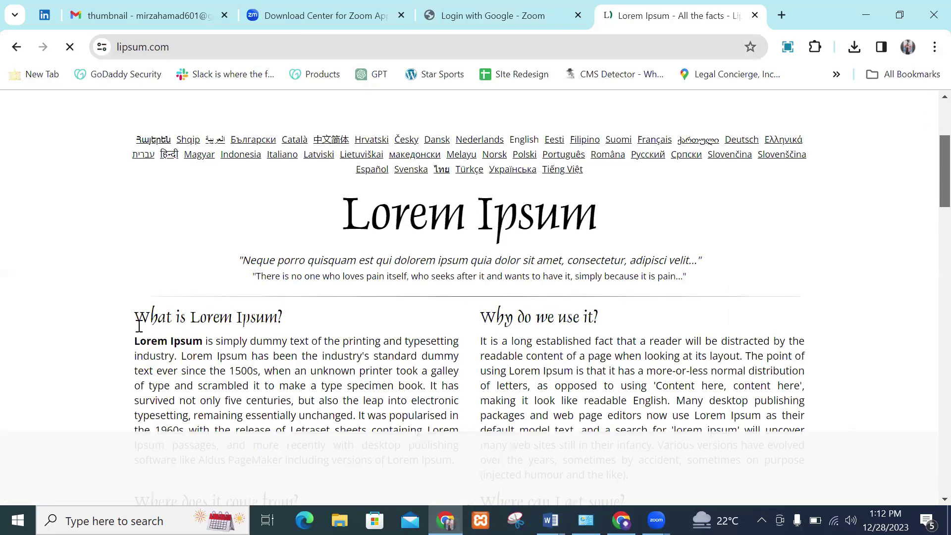
pyautogui.moveTo(222, 398); pyautogui.dragTo(253, 444)
pyautogui.click(90, 313)
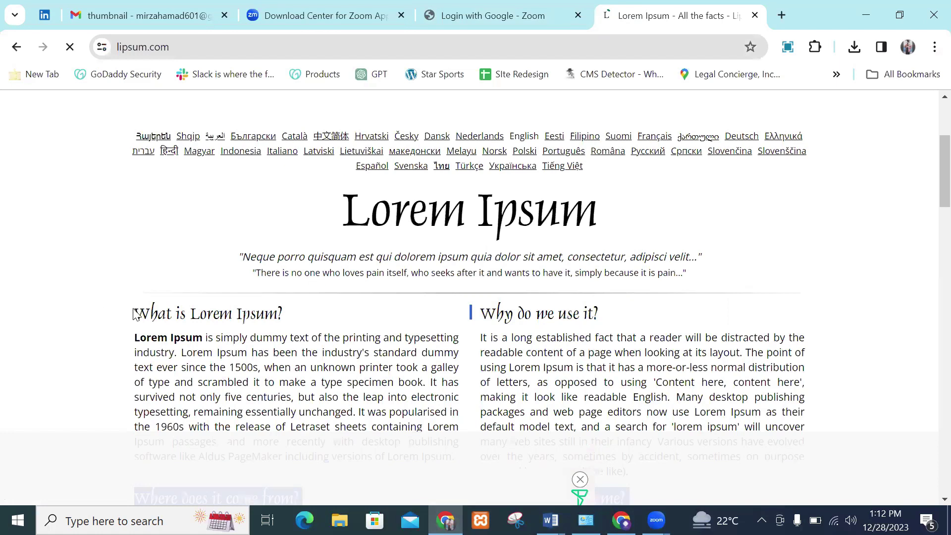
pyautogui.moveTo(135, 313); pyautogui.dragTo(741, 424)
pyautogui.scroll(-4, 739, 423)
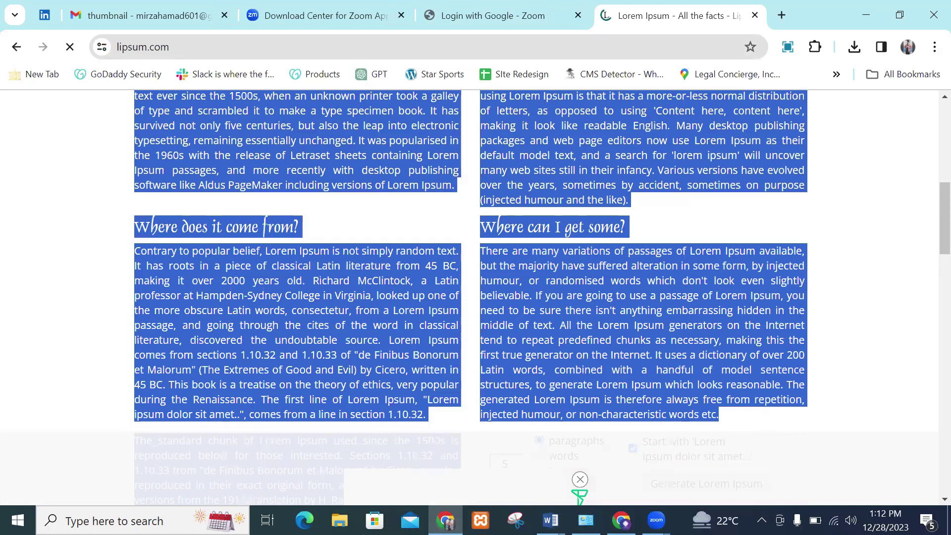
# Switch back to Word, paste the copied text over "Reference" on page 2 and close the Thesaurus.
pyautogui.hotkey('alt', 'Tab')
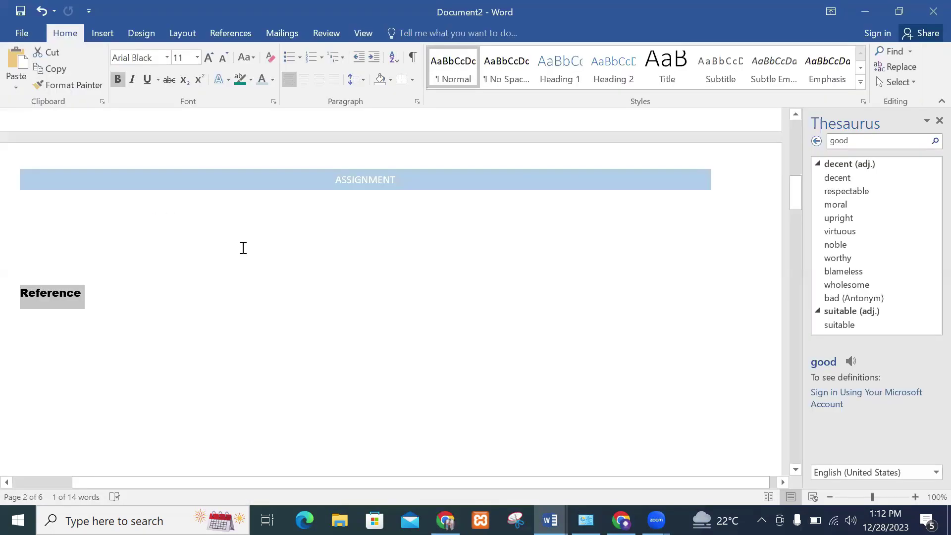
pyautogui.hotkey('ctrl', 'v')
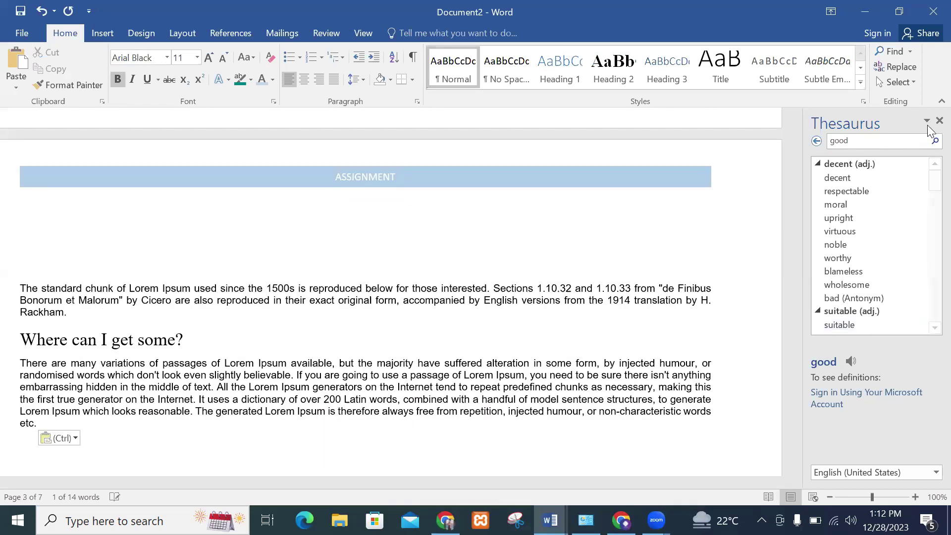
pyautogui.click(939, 120)
pyautogui.moveTo(932, 253); pyautogui.dragTo(928, 169)
# Insert a Manual Table style table of contents into the document.
pyautogui.click(109, 33)
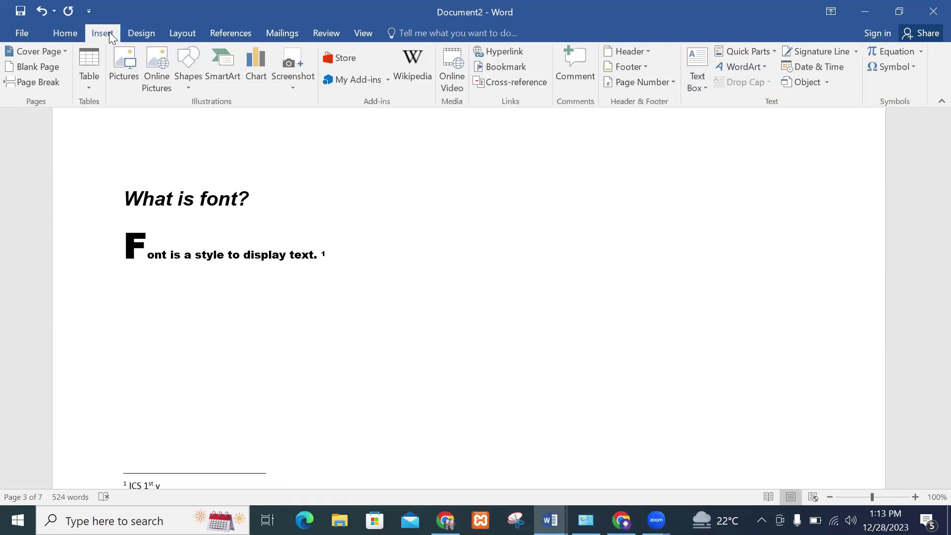
pyautogui.click(139, 33)
pyautogui.click(187, 33)
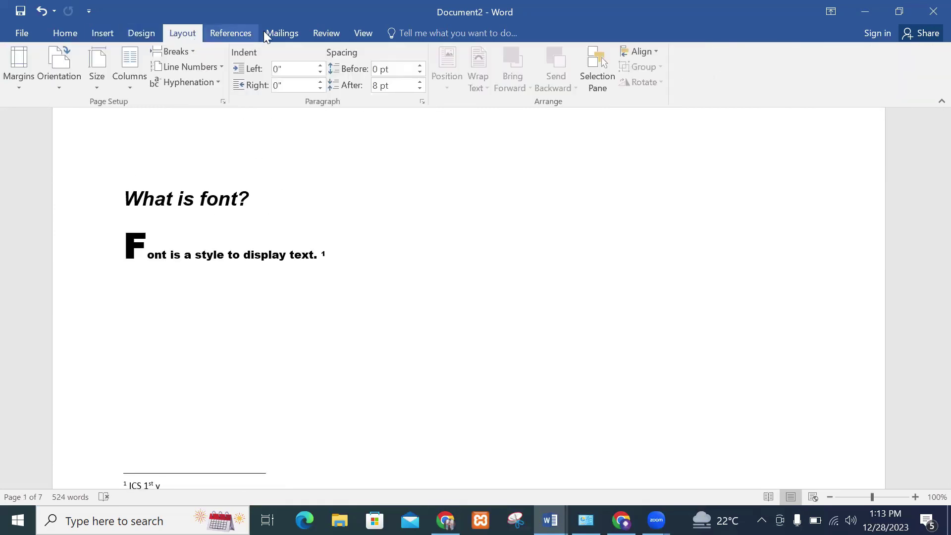
pyautogui.click(317, 32)
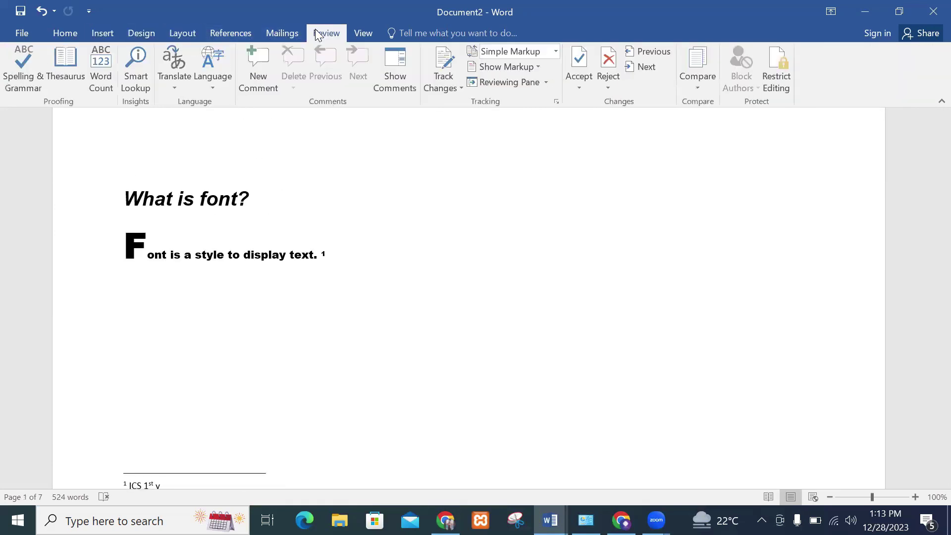
pyautogui.click(266, 36)
pyautogui.click(207, 35)
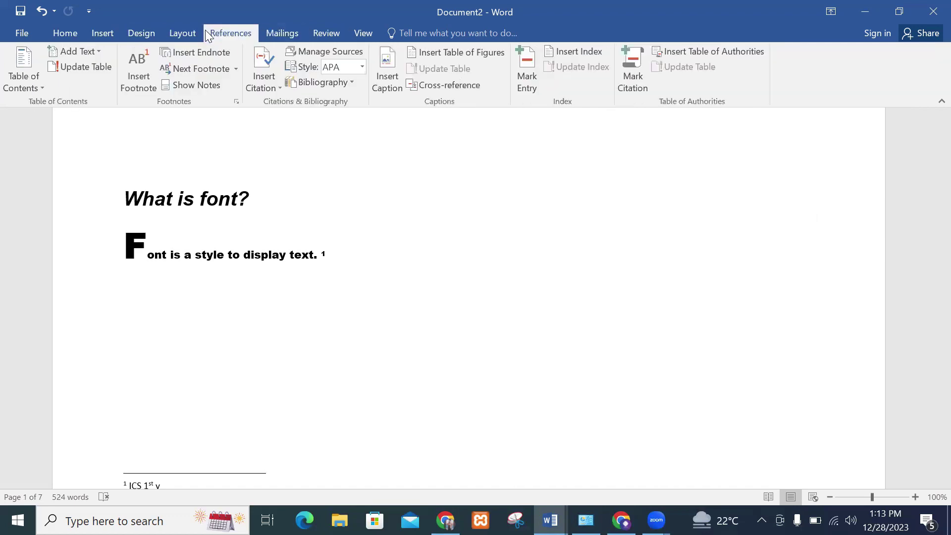
pyautogui.click(32, 82)
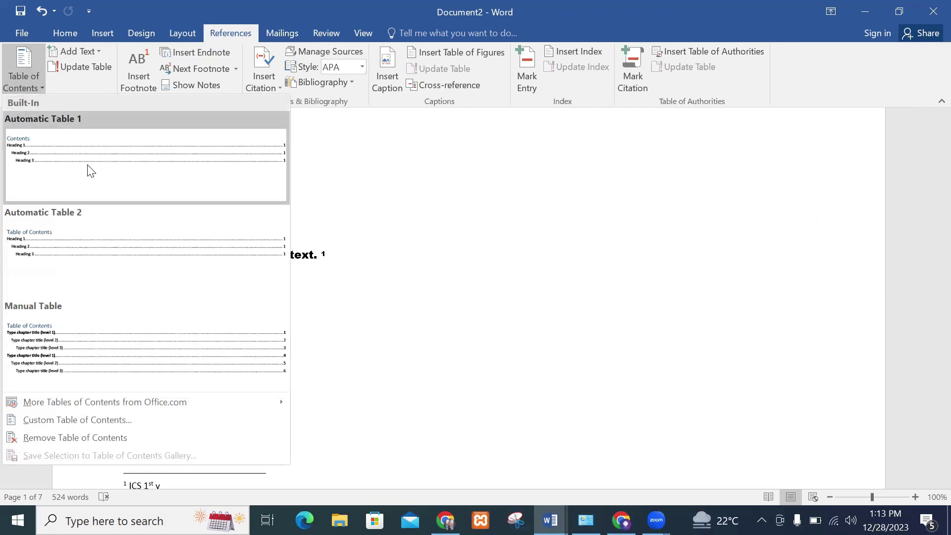
pyautogui.click(64, 335)
pyautogui.moveTo(929, 277); pyautogui.dragTo(931, 236)
pyautogui.click(456, 346)
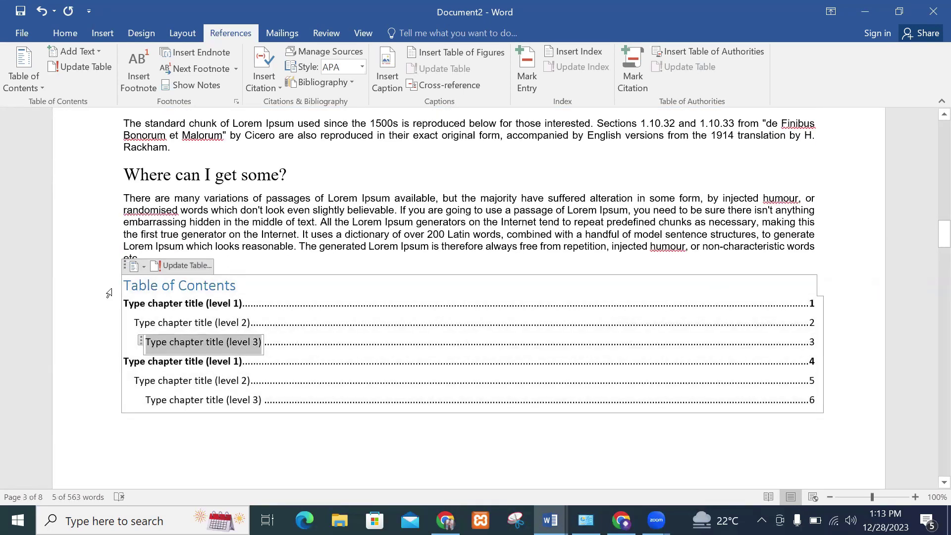
# Try to move the table of contents into the "Where can I get some?" heading, and undo both the move and the table's insertion.
pyautogui.moveTo(127, 266); pyautogui.dragTo(159, 176)
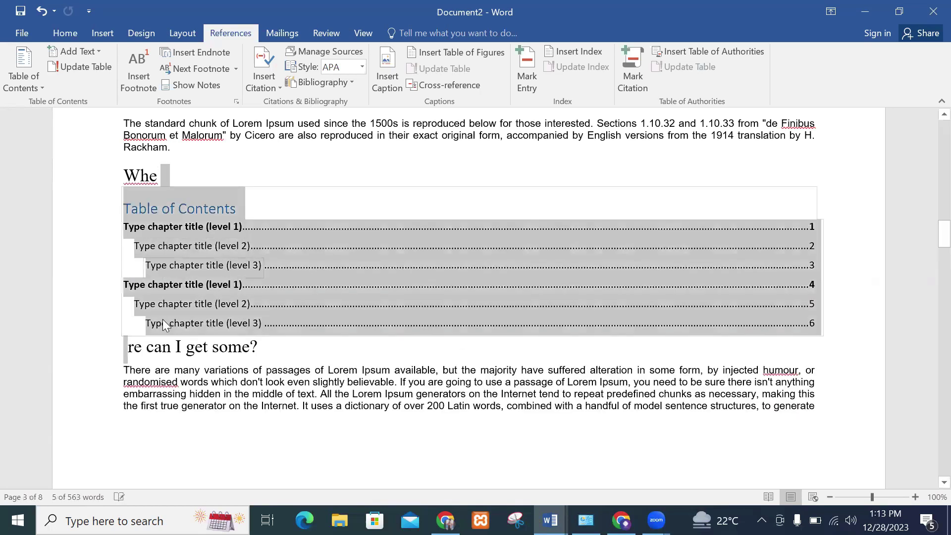
pyautogui.hotkey('ctrl', 'z')
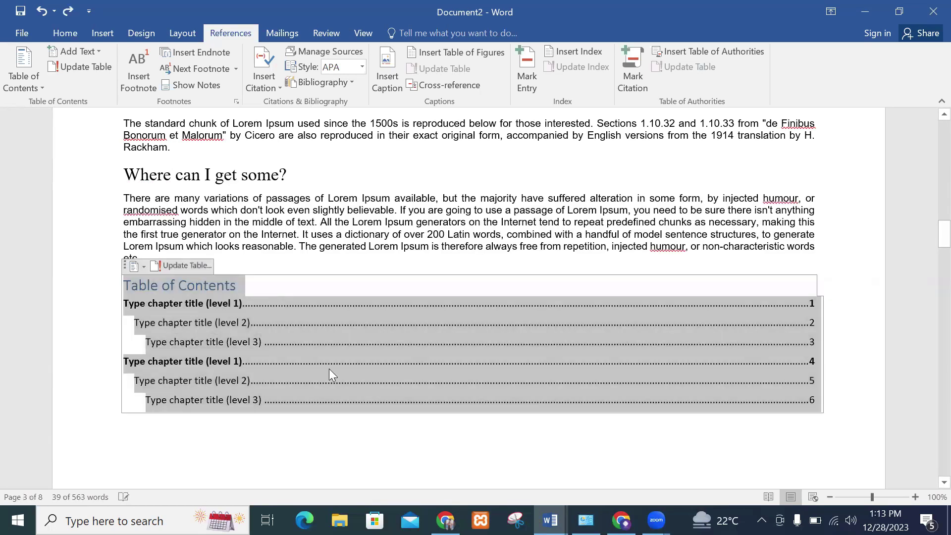
pyautogui.hotkey('ctrl', 'z')
# Apply the Heading 1 style to the "What is Lorem Ipsum?" and "Why do we use it?" titles on page 2.
pyautogui.moveTo(944, 250); pyautogui.dragTo(944, 136)
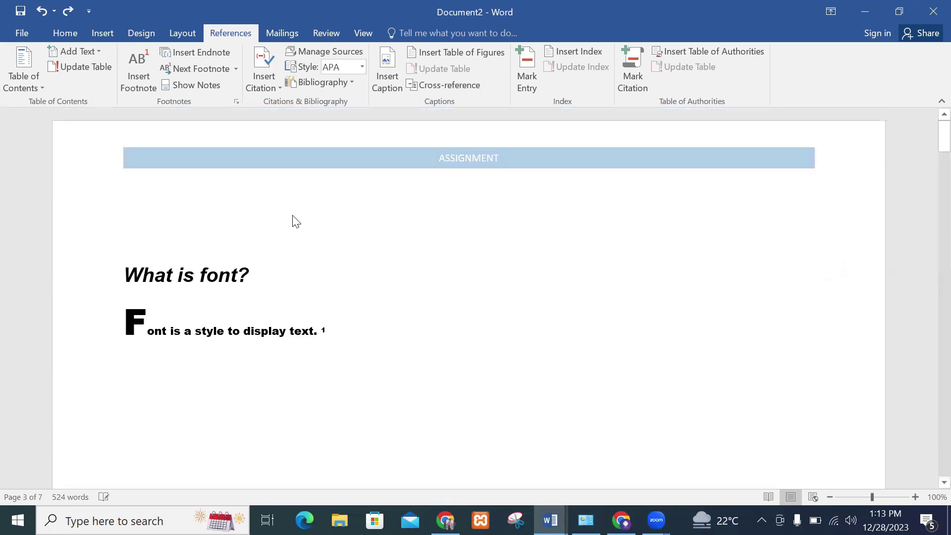
pyautogui.click(78, 32)
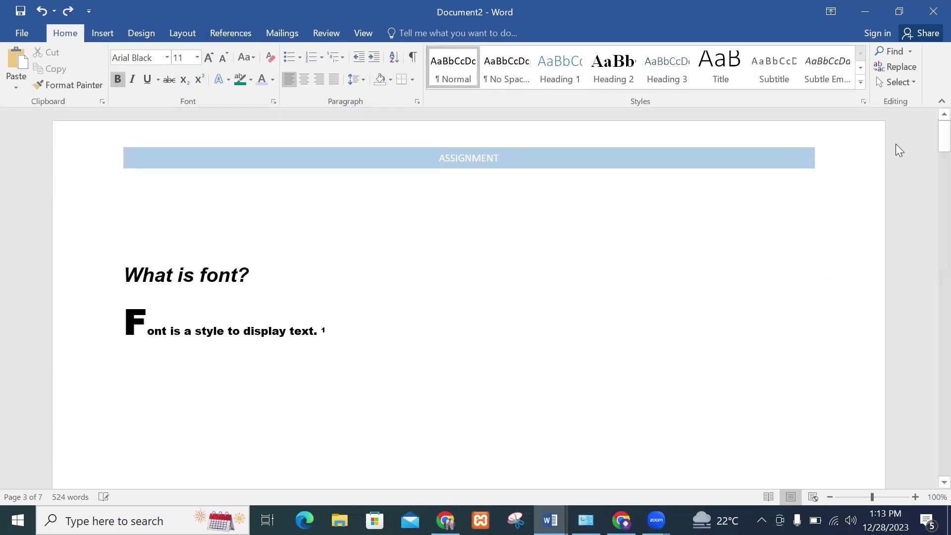
pyautogui.moveTo(944, 141); pyautogui.dragTo(928, 181)
pyautogui.moveTo(311, 337); pyautogui.dragTo(131, 348)
pyautogui.click(550, 78)
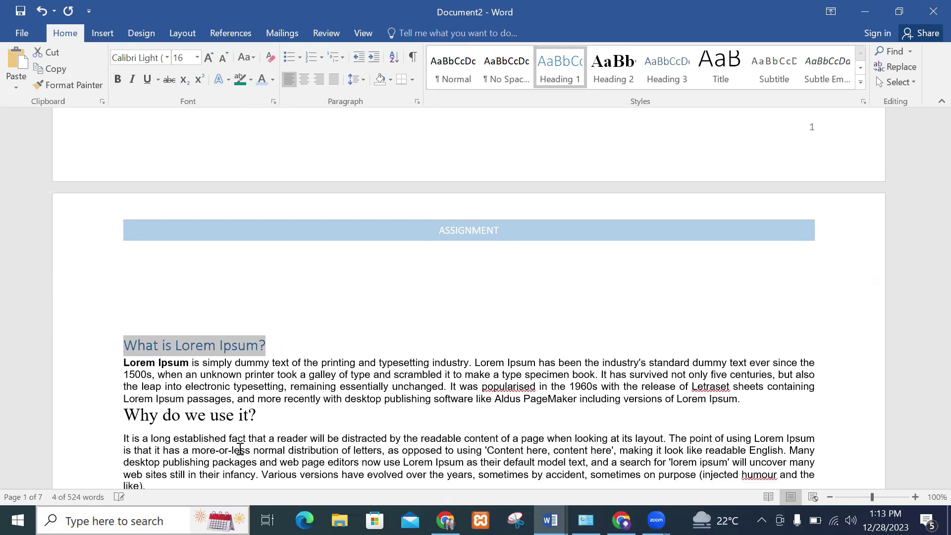
pyautogui.moveTo(271, 413); pyautogui.dragTo(124, 417)
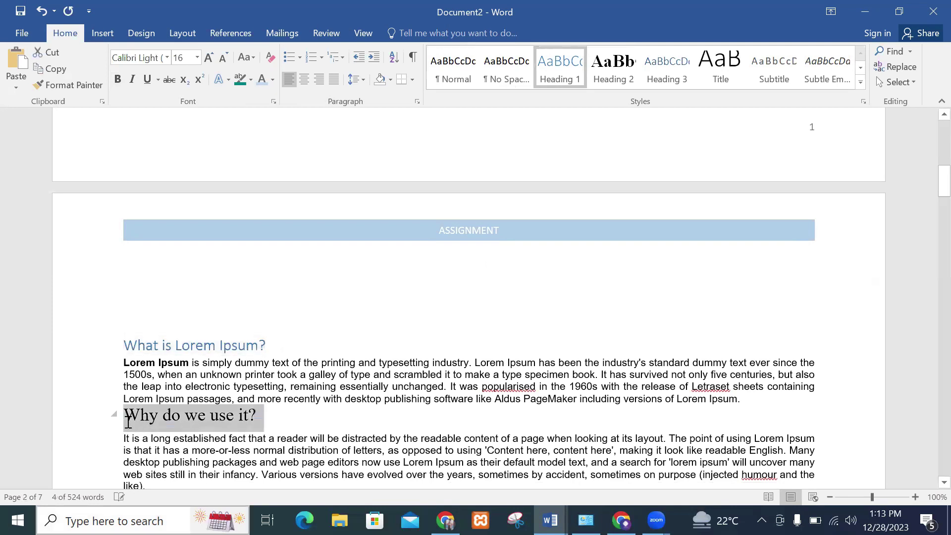
pyautogui.click(558, 71)
# Apply the Heading 1 style to the "Where does it come from?" and "Where can I get some?" titles.
pyautogui.moveTo(943, 181); pyautogui.dragTo(943, 215)
pyautogui.moveTo(312, 142); pyautogui.dragTo(120, 149)
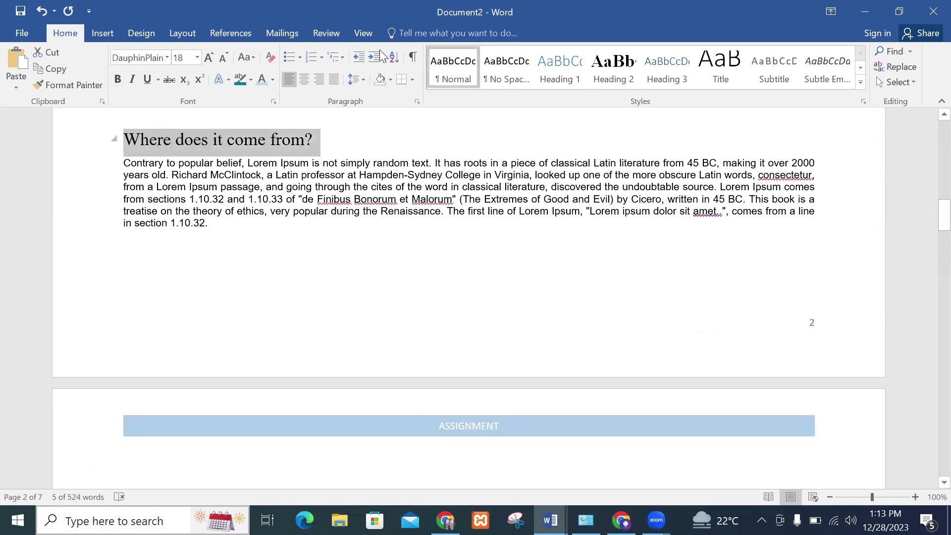
pyautogui.click(560, 70)
pyautogui.moveTo(944, 215); pyautogui.dragTo(944, 235)
pyautogui.moveTo(302, 350); pyautogui.dragTo(121, 350)
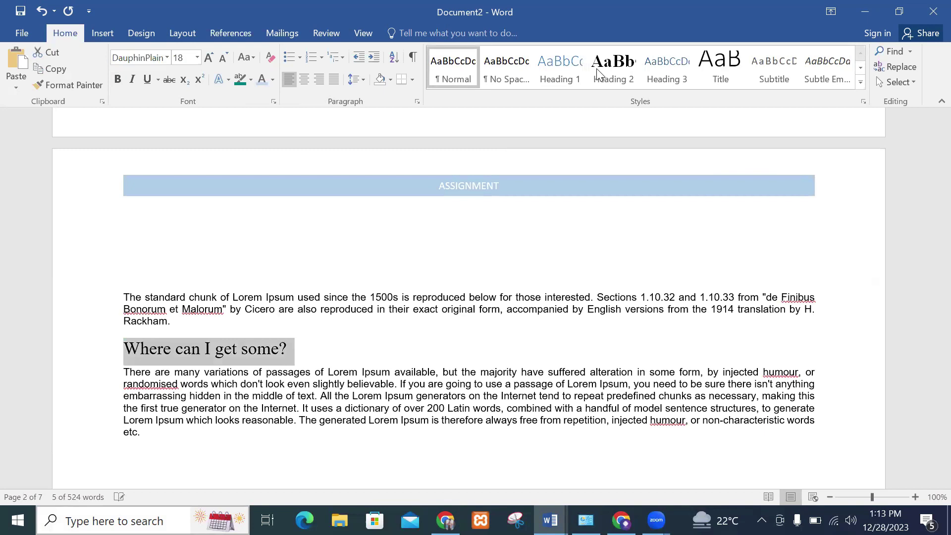
pyautogui.click(560, 70)
# Insert an Automatic Table 1 table of contents on a new line below the "Font is a style to display text." sentence on page 1.
pyautogui.moveTo(943, 238); pyautogui.dragTo(931, 171)
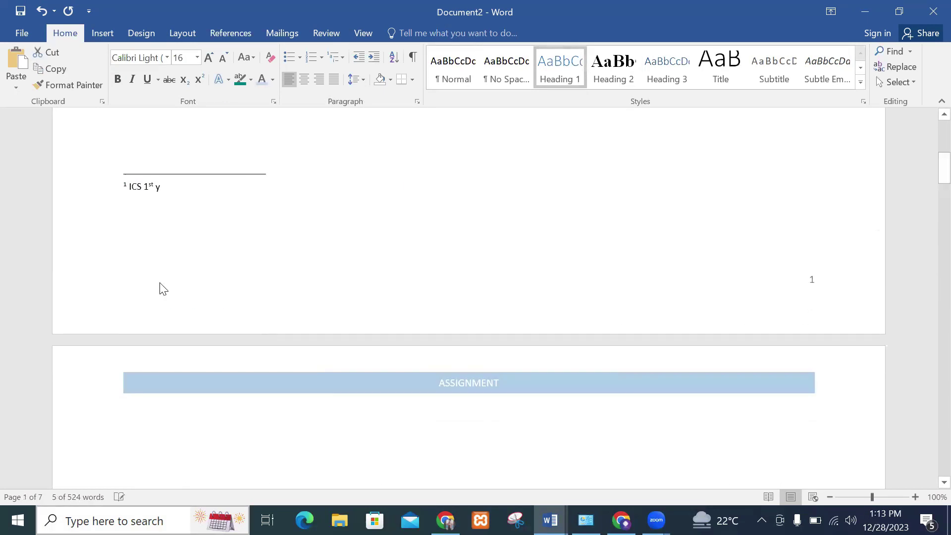
pyautogui.doubleClick(160, 286)
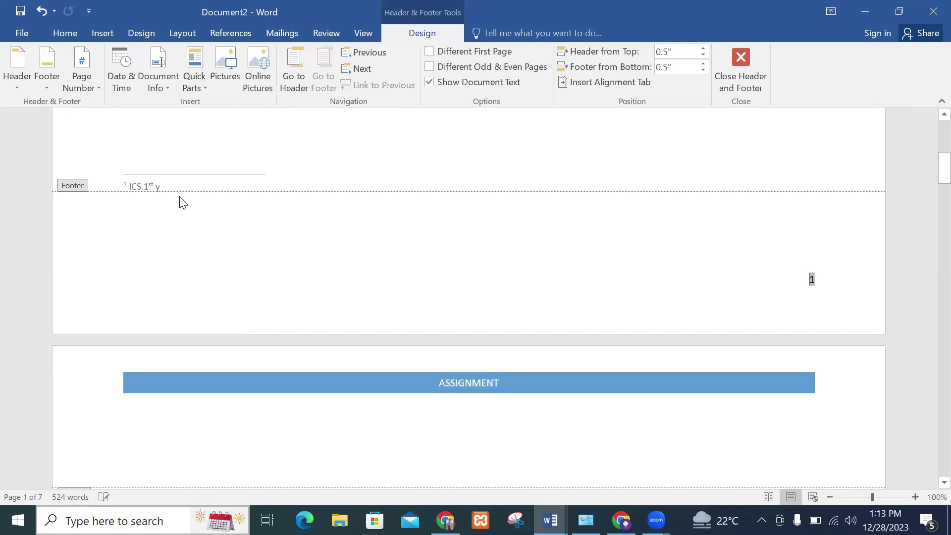
pyautogui.scroll(-5, 183, 169)
pyautogui.doubleClick(159, 300)
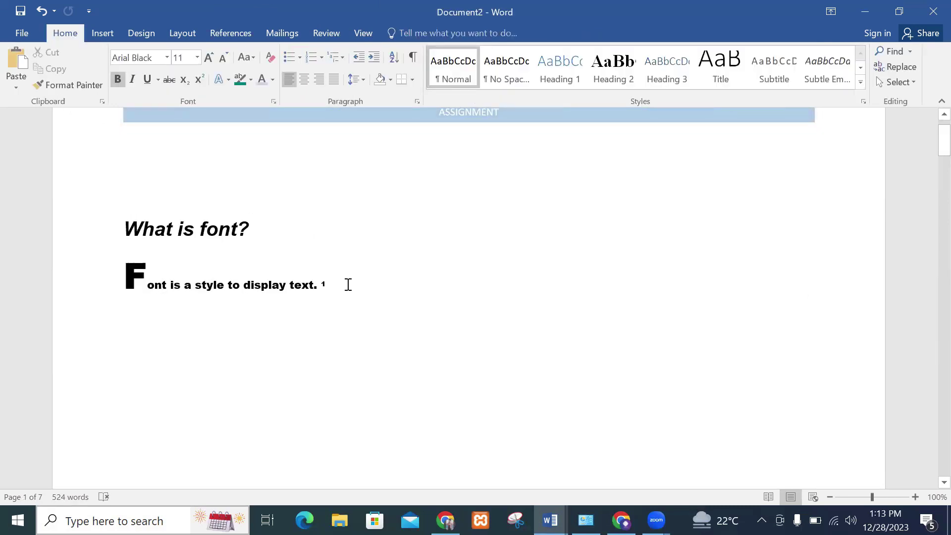
pyautogui.press('Return')
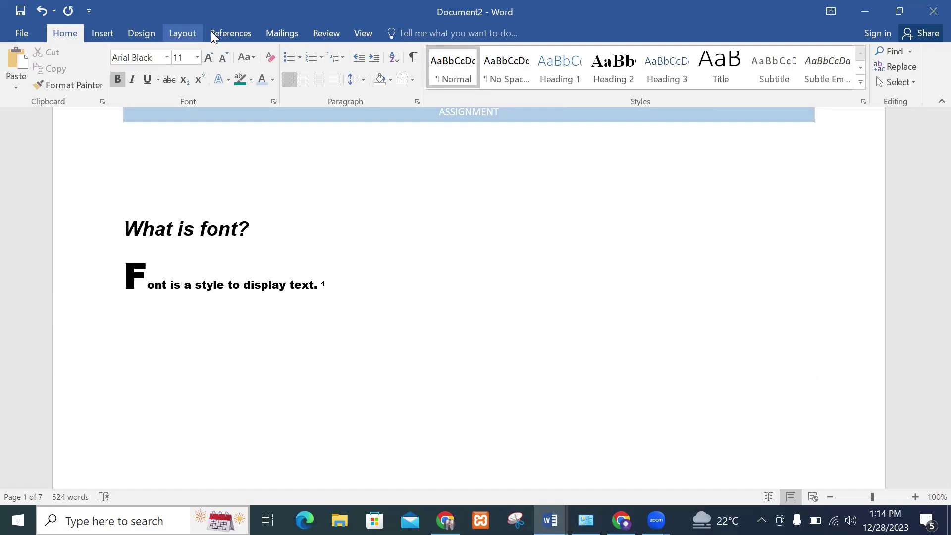
pyautogui.click(227, 33)
pyautogui.click(17, 76)
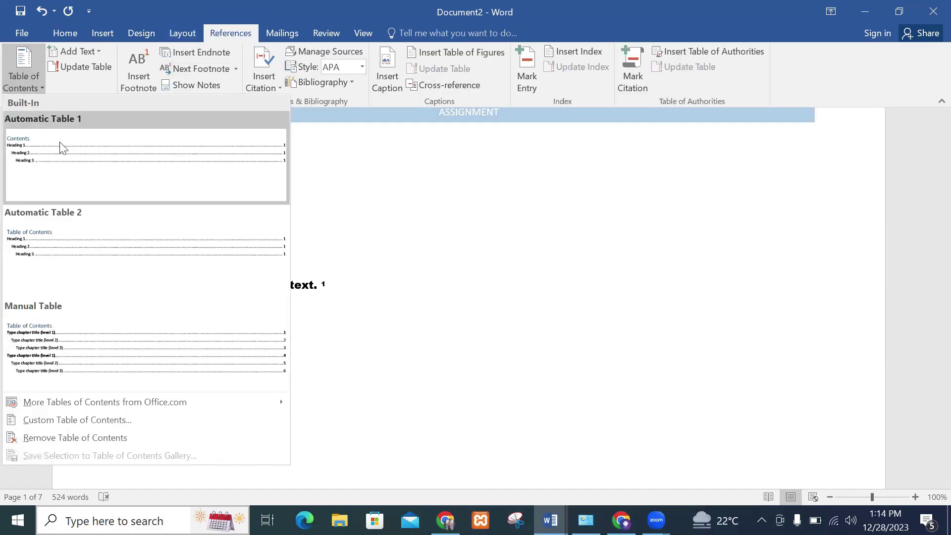
pyautogui.click(125, 160)
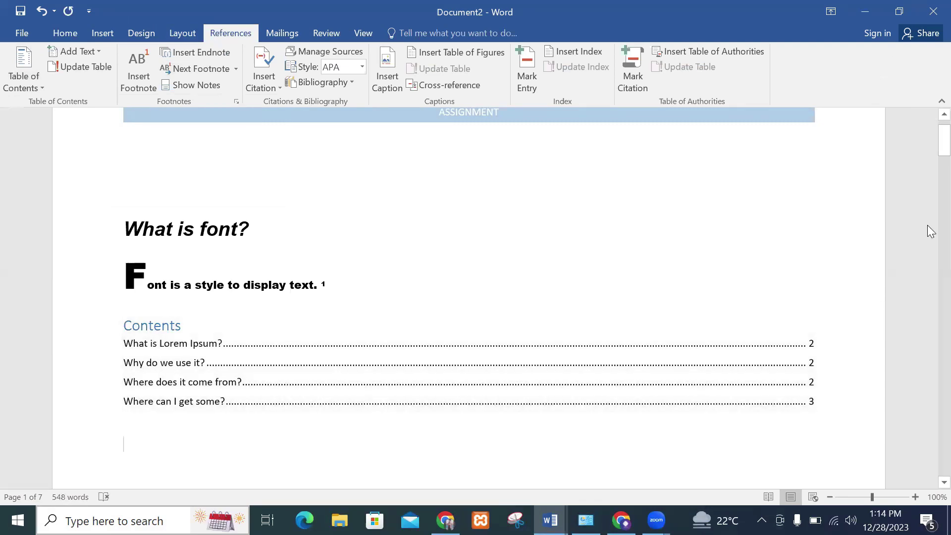
# Examine the table of contents entries and page numbers on page 1 and compare them with the headings on page 2.
pyautogui.moveTo(931, 130)
pyautogui.mouseDown()
pyautogui.moveTo(931, 145)
pyautogui.moveTo(931, 118)
pyautogui.mouseUp()
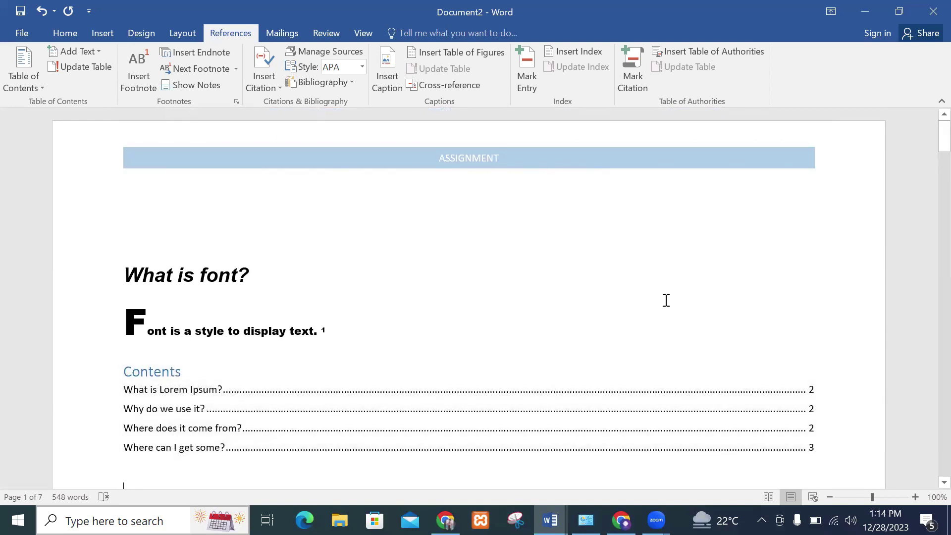
pyautogui.click(176, 372)
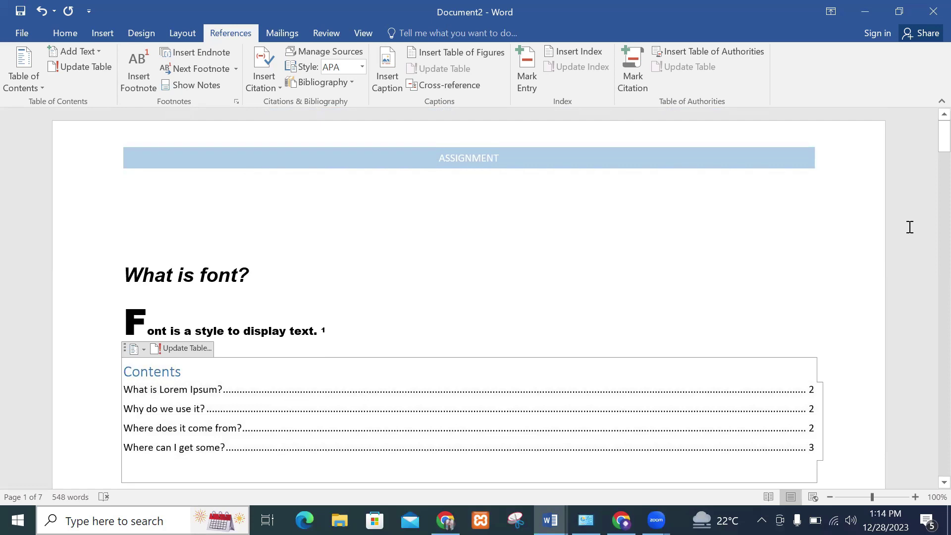
pyautogui.moveTo(931, 144); pyautogui.dragTo(931, 107)
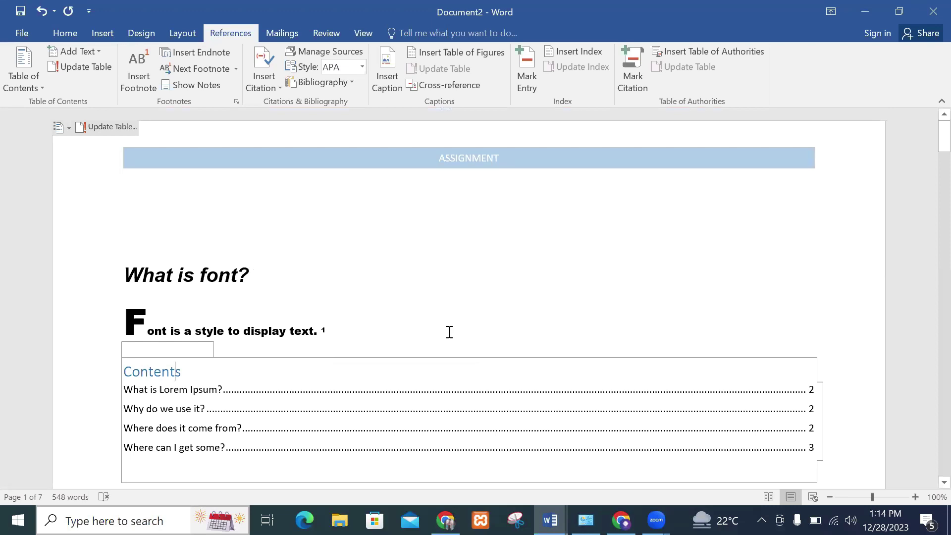
pyautogui.moveTo(927, 125); pyautogui.dragTo(928, 147)
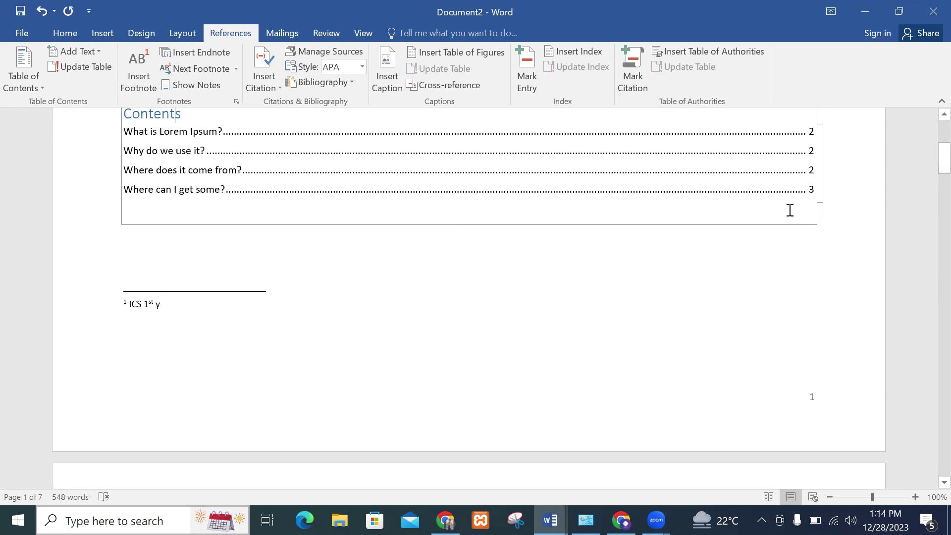
pyautogui.moveTo(550, 520)
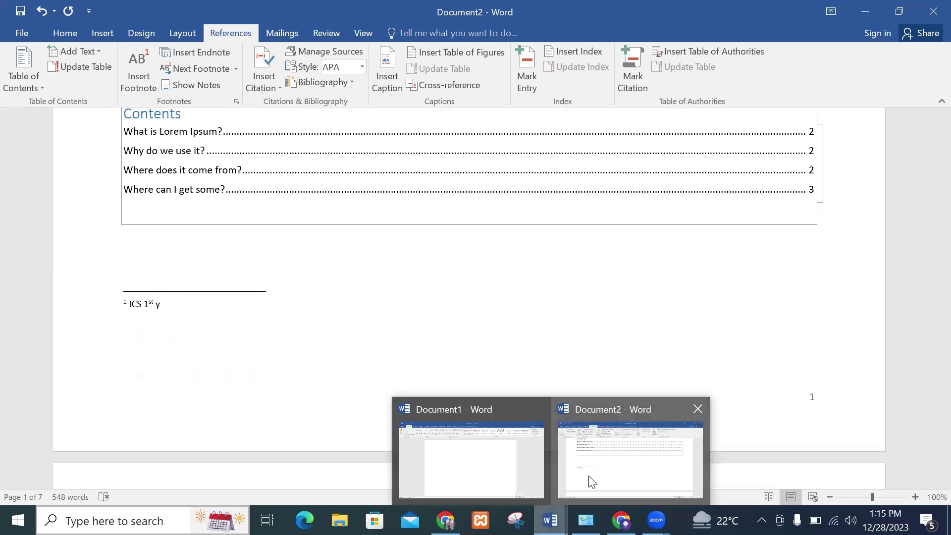
pyautogui.moveTo(930, 165); pyautogui.dragTo(930, 204)
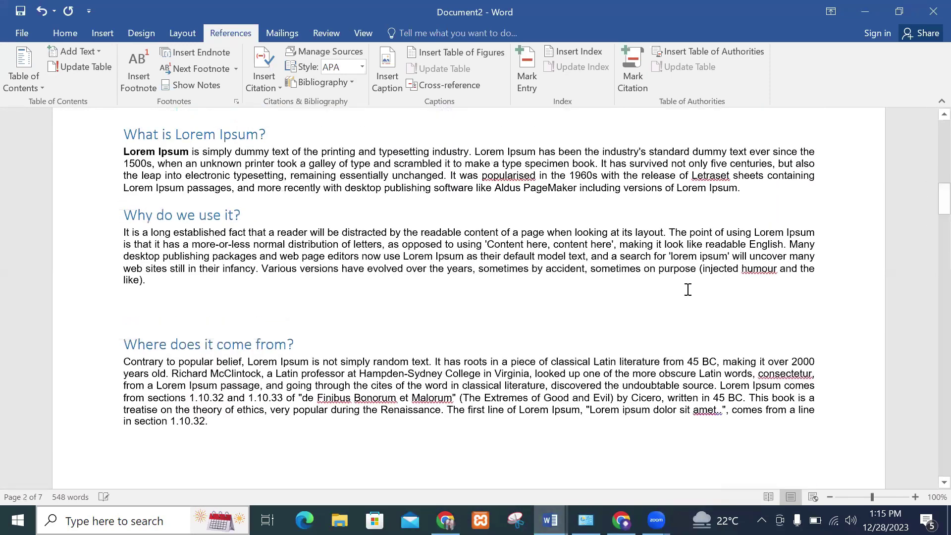
# Open the print preview of the document, close it without printing and return to the beginning of page 1.
pyautogui.hotkey('ctrl', 'p')
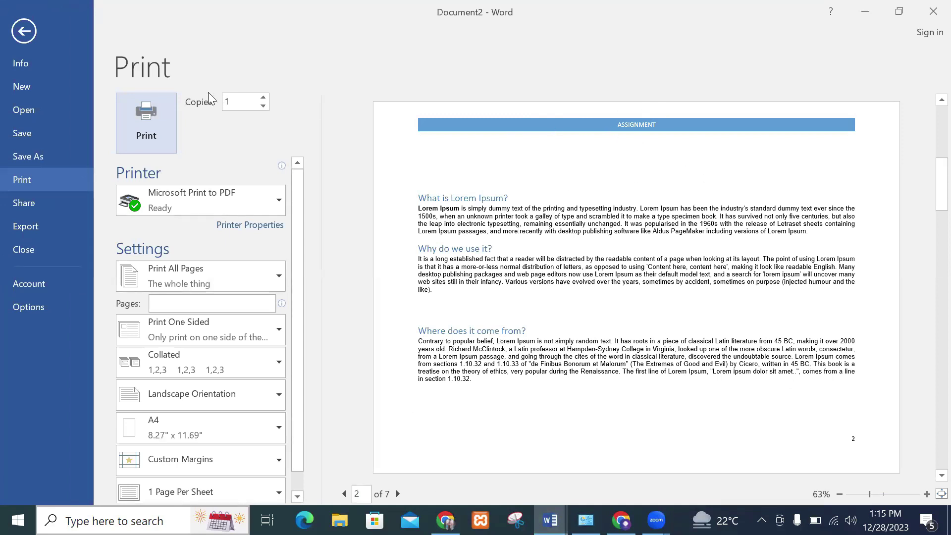
pyautogui.click(23, 30)
pyautogui.scroll(5, 660, 323)
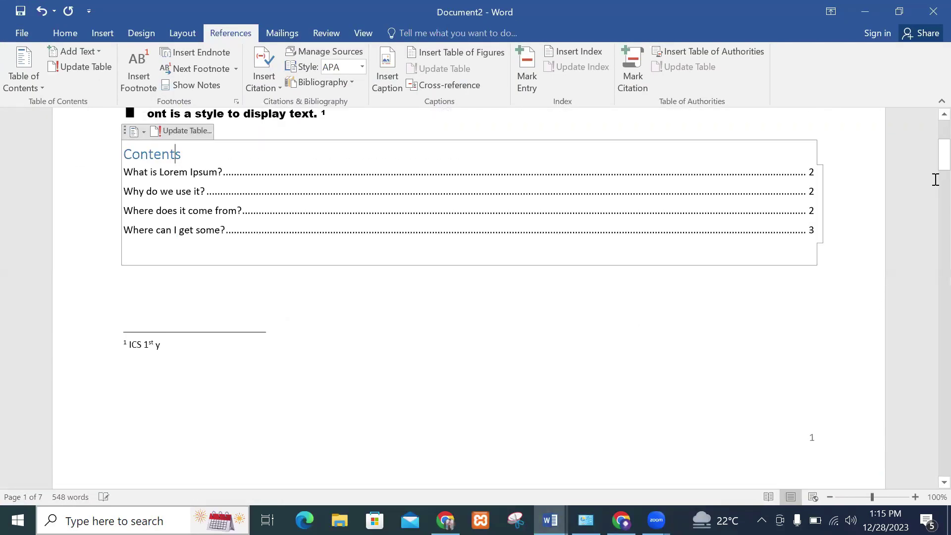
pyautogui.scroll(4, 930, 171)
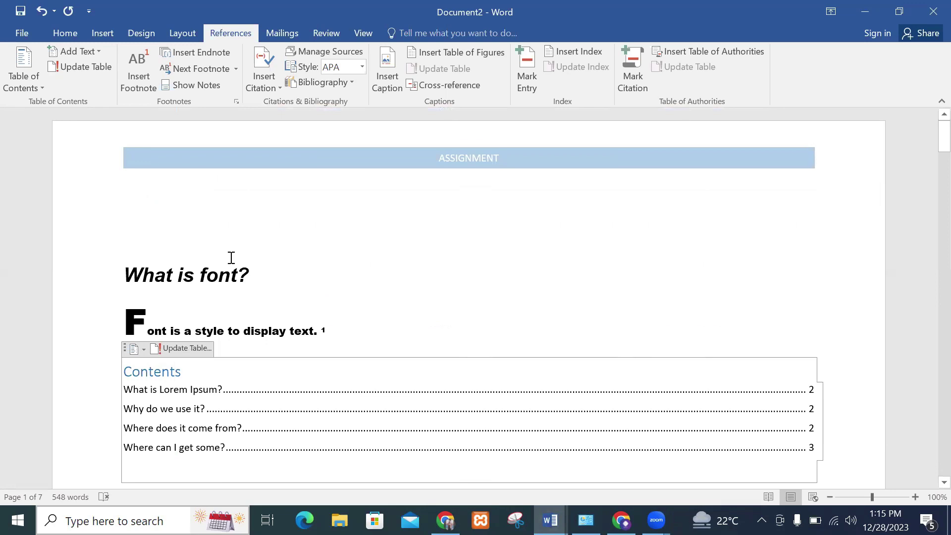